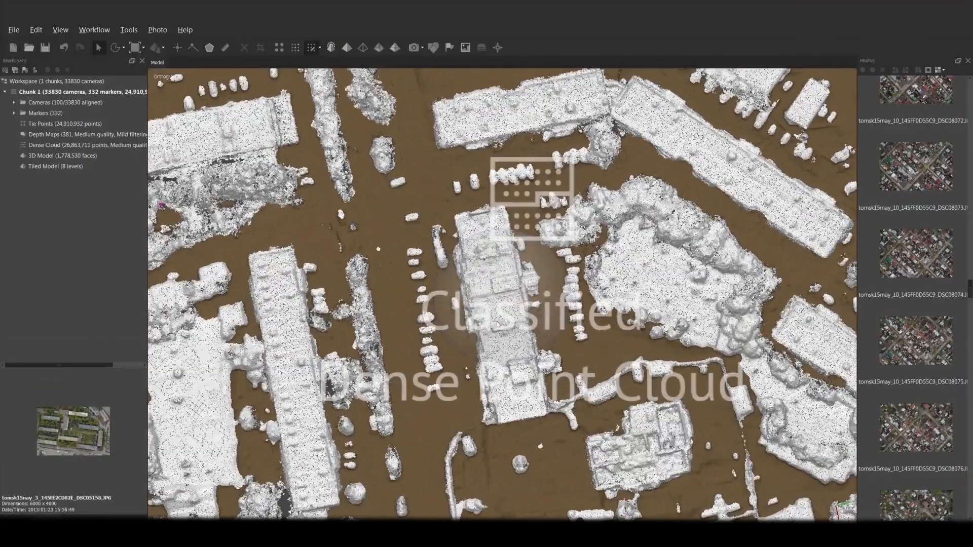
{"action": "left_click", "coordinate": [512, 285]}
{"action": "left_click", "coordinate": [488, 348]}
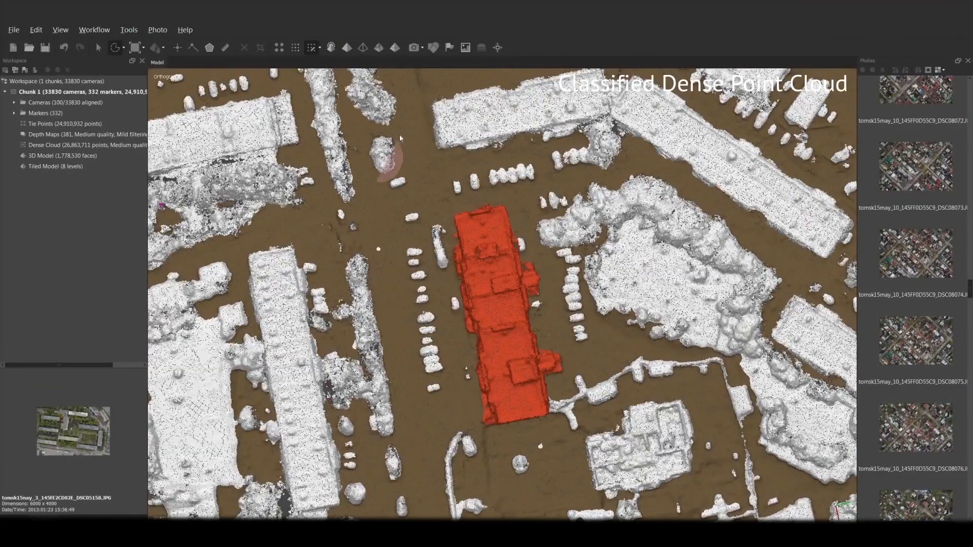
{"action": "left_click", "coordinate": [471, 298]}
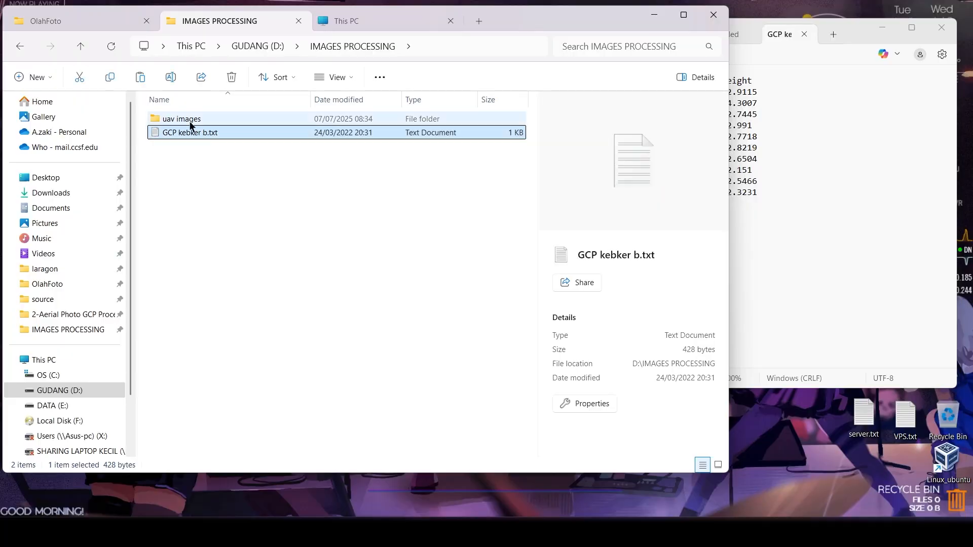
- Open the uav images folder and examine the detailed file properties of DJI_0636.JPG
{"action": "left_click", "coordinate": [191, 122]}
{"action": "left_click_drag", "start_coordinate": [206, 196], "coordinate": [183, 124]}
{"action": "double_click", "coordinate": [186, 120]}
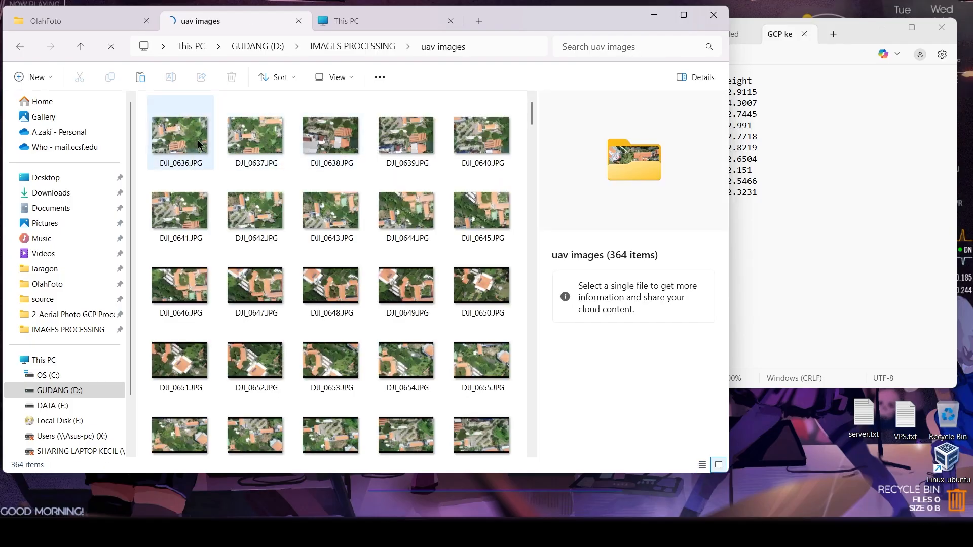
{"action": "left_click", "coordinate": [198, 144]}
{"action": "right_click", "coordinate": [199, 144]}
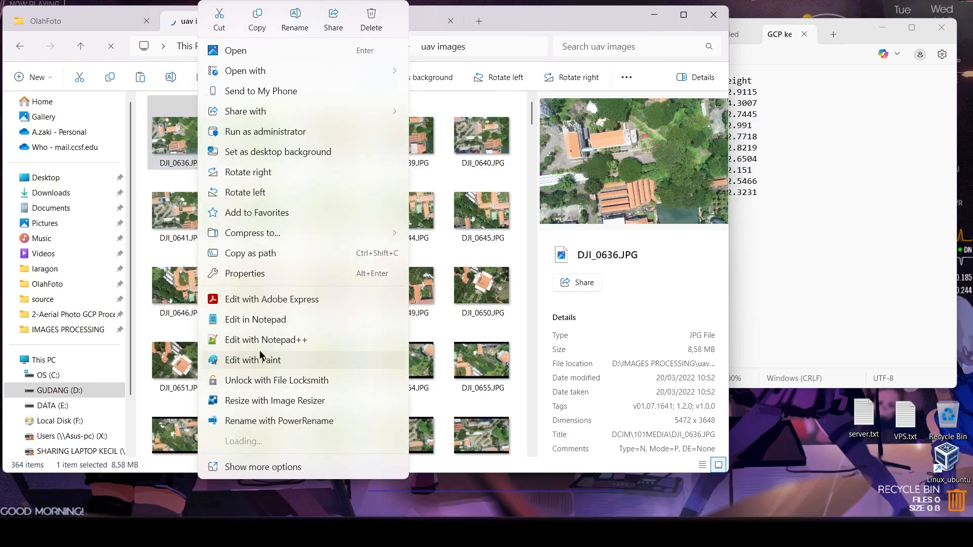
{"action": "left_click", "coordinate": [253, 272]}
{"action": "left_click", "coordinate": [342, 169]}
{"action": "left_click_drag", "start_coordinate": [425, 213], "coordinate": [421, 390]}
{"action": "left_click", "coordinate": [390, 446]}
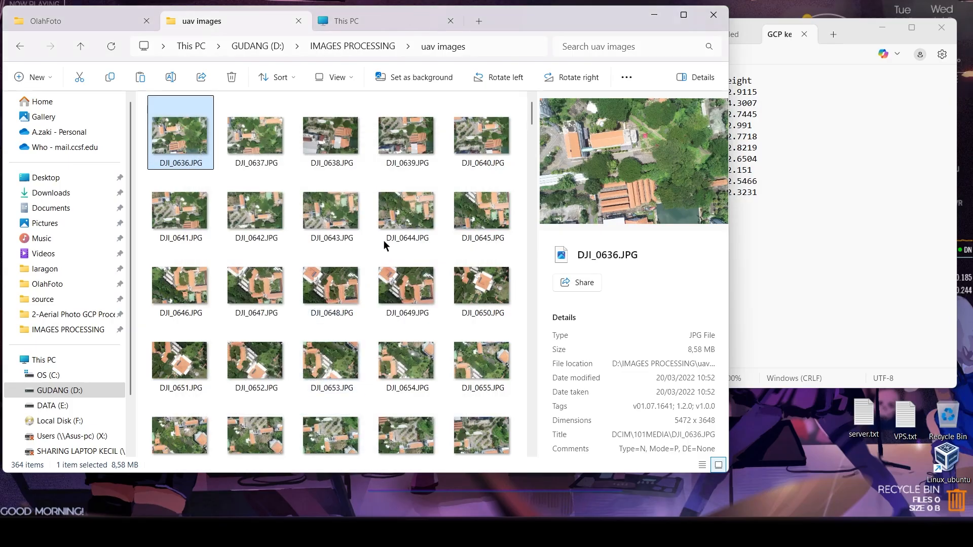
- Open DJI_0723.JPG from the folder in the photo viewer and look through the aerial photos that follow it
{"action": "left_click", "coordinate": [479, 145]}
{"action": "key", "text": "ctrl+a"}
{"action": "left_click_drag", "start_coordinate": [532, 113], "coordinate": [537, 133]}
{"action": "double_click", "coordinate": [332, 123]}
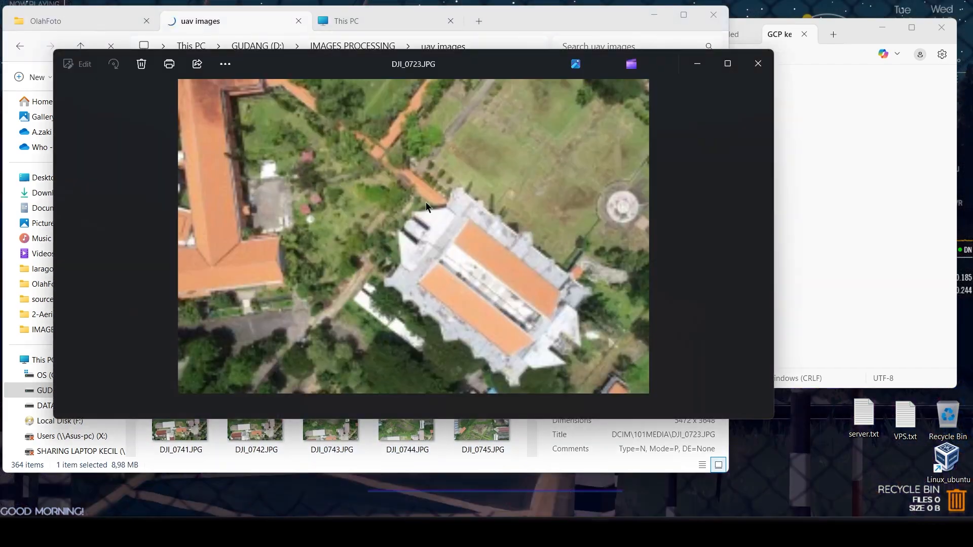
{"action": "scroll", "coordinate": [546, 192], "scroll_direction": "up", "scroll_amount": 5}
{"action": "scroll", "coordinate": [502, 204], "scroll_direction": "up", "scroll_amount": 4}
{"action": "key", "text": "Right"}
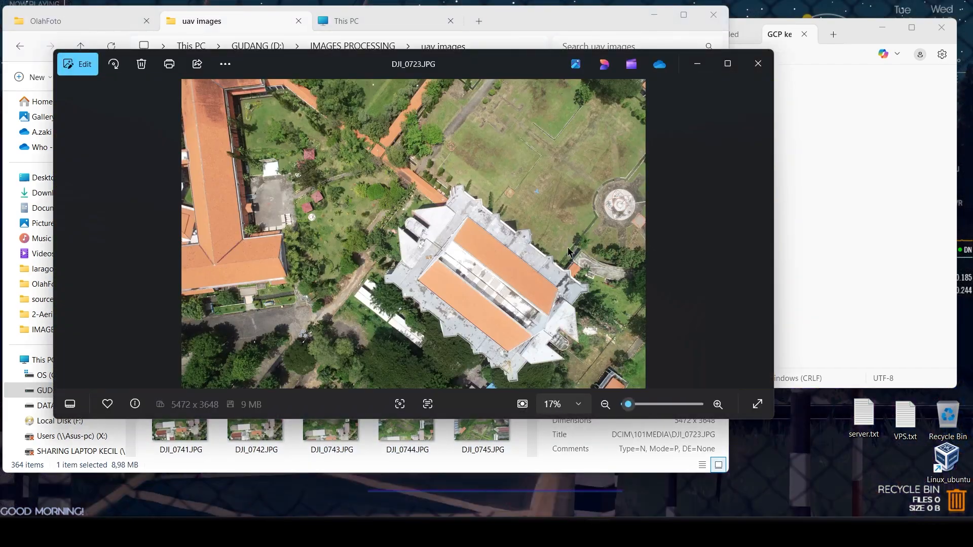
{"action": "key", "text": "Right"}
{"action": "key", "text": "Right"}
{"action": "key", "text": "Right"}
{"action": "key", "text": "Right"}
{"action": "key", "text": "Right"}
{"action": "key", "text": "Right"}
{"action": "key", "text": "Right"}
{"action": "key", "text": "Right"}
{"action": "key", "text": "Right"}
{"action": "key", "text": "Right"}
{"action": "key", "text": "Right"}
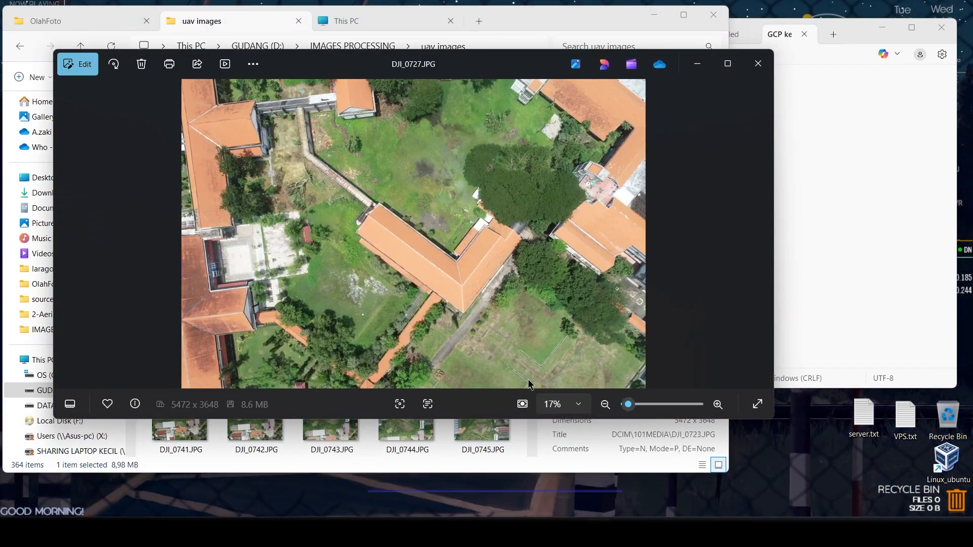
{"action": "key", "text": "Right"}
{"action": "key", "text": "Right"}
{"action": "key", "text": "Right"}
{"action": "key", "text": "Right"}
{"action": "key", "text": "Right"}
{"action": "key", "text": "Right"}
{"action": "key", "text": "Right"}
{"action": "key", "text": "Right"}
{"action": "key", "text": "Right"}
{"action": "key", "text": "Right"}
{"action": "key", "text": "Right"}
{"action": "key", "text": "Right"}
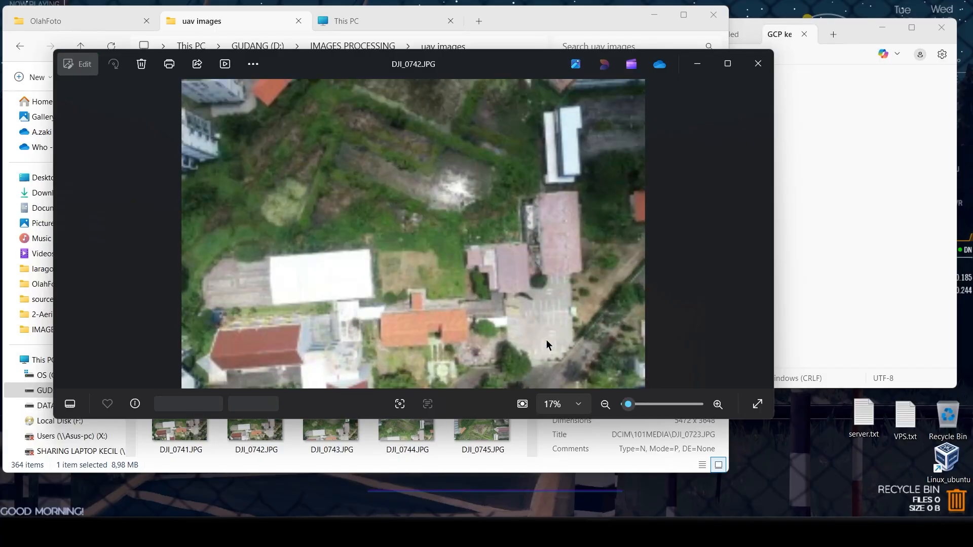
- Open GCP kebker b.txt from the IMAGES PROCESSING folder and review its station, latitude, longitude and height columns
{"action": "left_click", "coordinate": [348, 47]}
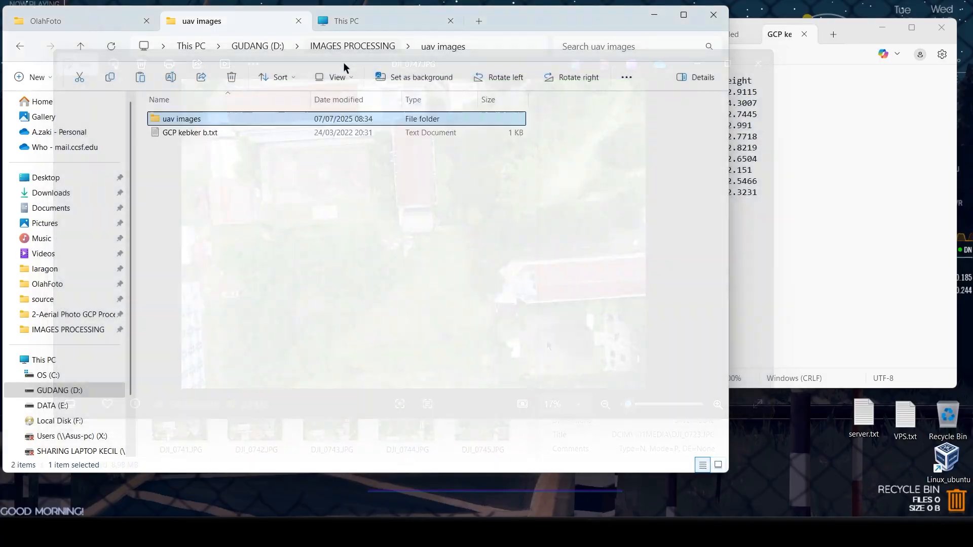
{"action": "double_click", "coordinate": [203, 133]}
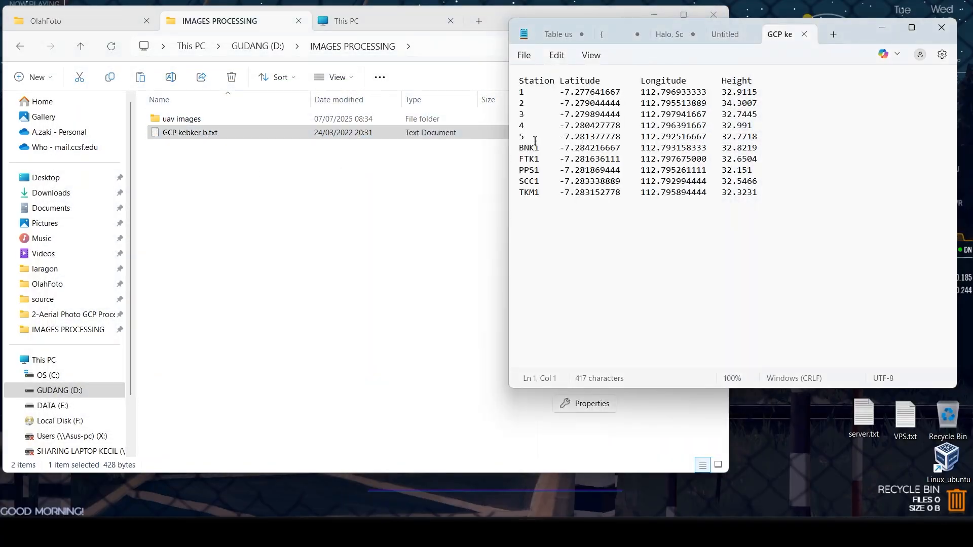
{"action": "left_click_drag", "start_coordinate": [514, 97], "coordinate": [520, 202]}
{"action": "left_click", "coordinate": [577, 219]}
{"action": "left_click", "coordinate": [428, 241]}
- Search for Agisoft and launch Agisoft Metashape Professional
{"action": "key", "text": "super"}
{"action": "type", "text": "agisoft"}
{"action": "left_click", "coordinate": [389, 176]}
- Add all the photos from the uav images folder inside IMAGES PROCESSING on drive D to the project
{"action": "left_click", "coordinate": [115, 28]}
{"action": "left_click", "coordinate": [116, 47]}
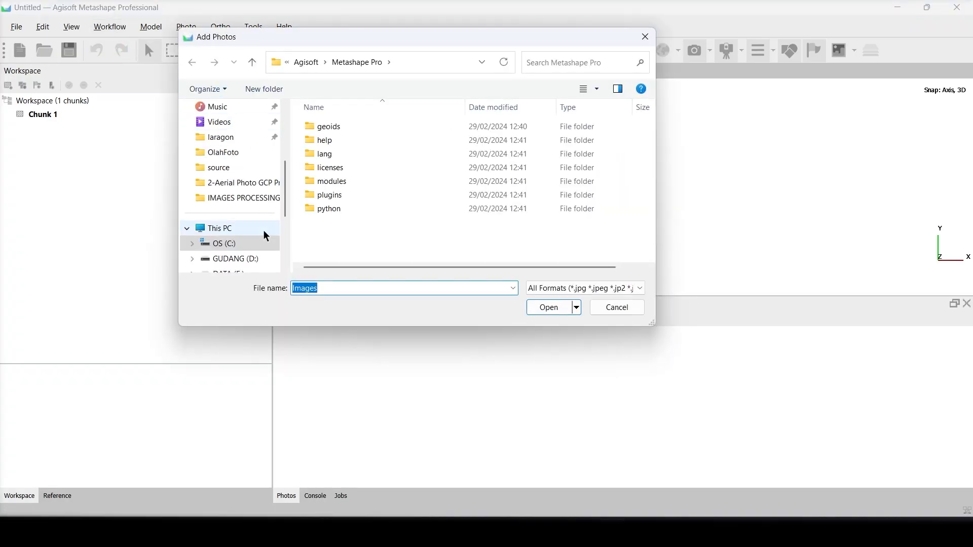
{"action": "left_click", "coordinate": [268, 258]}
{"action": "double_click", "coordinate": [322, 243]}
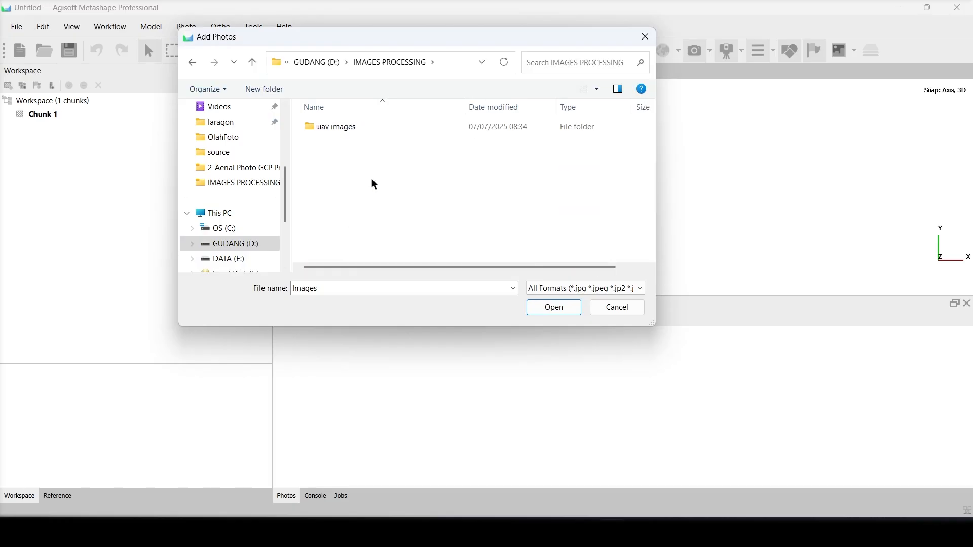
{"action": "double_click", "coordinate": [339, 129]}
{"action": "left_click", "coordinate": [344, 141]}
{"action": "key", "text": "ctrl+a"}
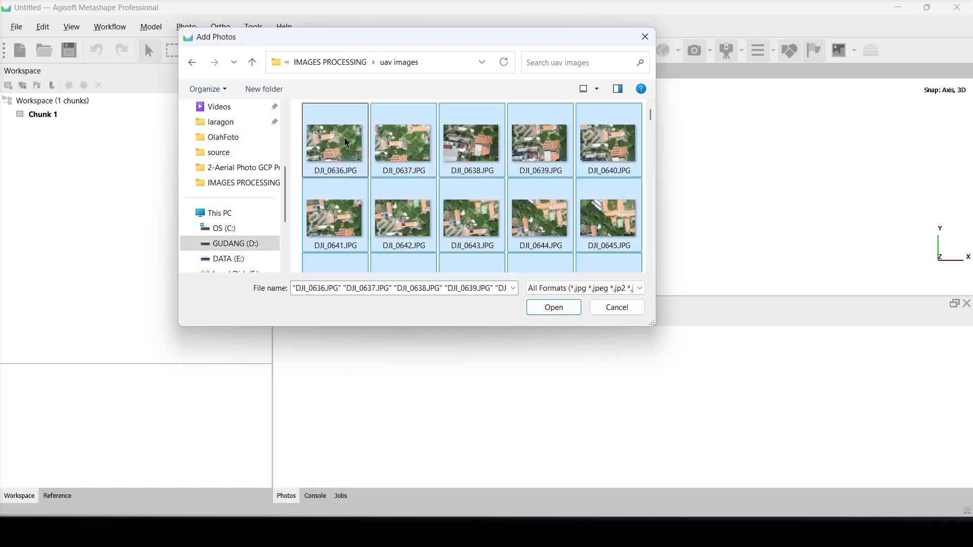
{"action": "left_click", "coordinate": [554, 307]}
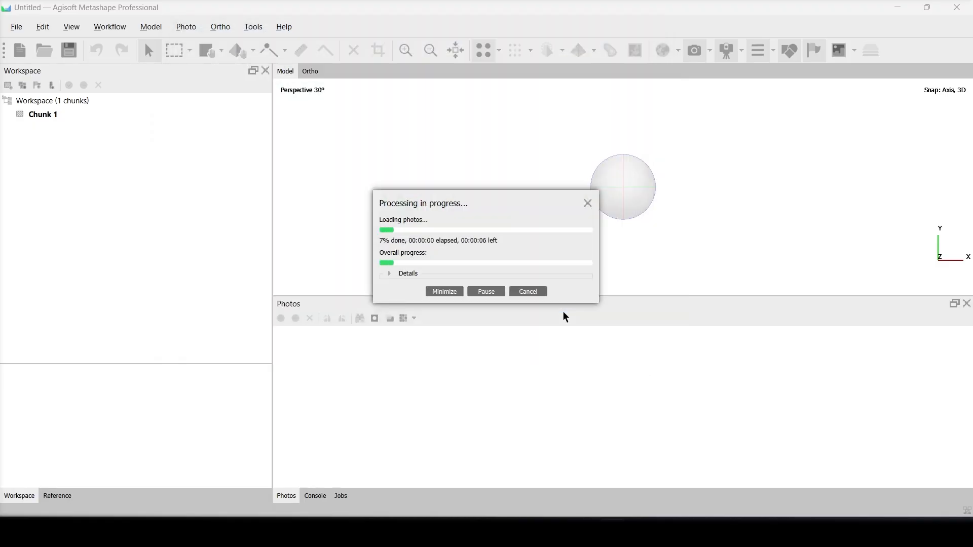
- Examine the camera positions in the model view, toggling the camera display off and on, and browse the photo thumbnails
{"action": "scroll", "coordinate": [610, 242], "scroll_direction": "down", "scroll_amount": 5}
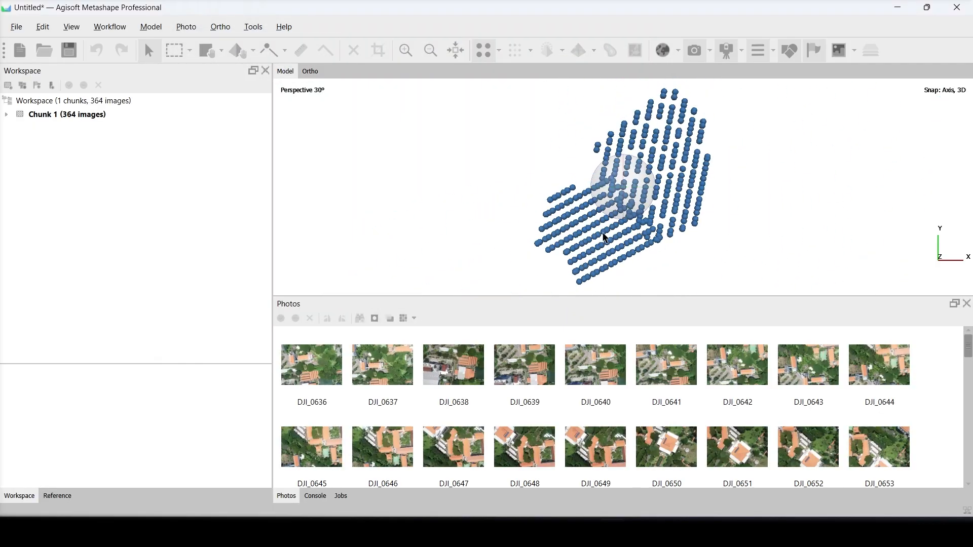
{"action": "scroll", "coordinate": [611, 243], "scroll_direction": "up", "scroll_amount": 1}
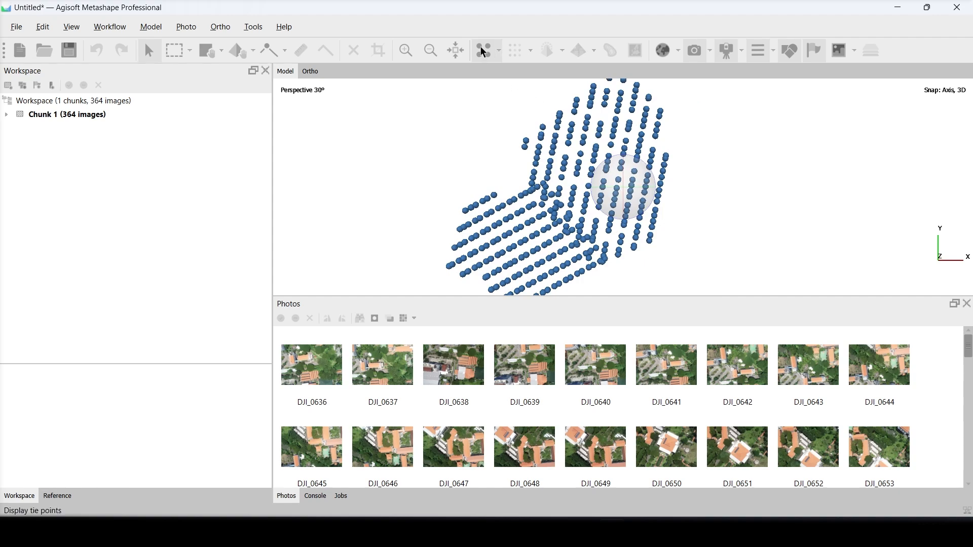
{"action": "left_click", "coordinate": [695, 51]}
{"action": "left_click", "coordinate": [695, 50]}
{"action": "scroll", "coordinate": [456, 385], "scroll_direction": "down", "scroll_amount": 10}
- Check the image list of Chunk 1, preview its first photo and review the imported reference data of the cameras
{"action": "left_click", "coordinate": [7, 115]}
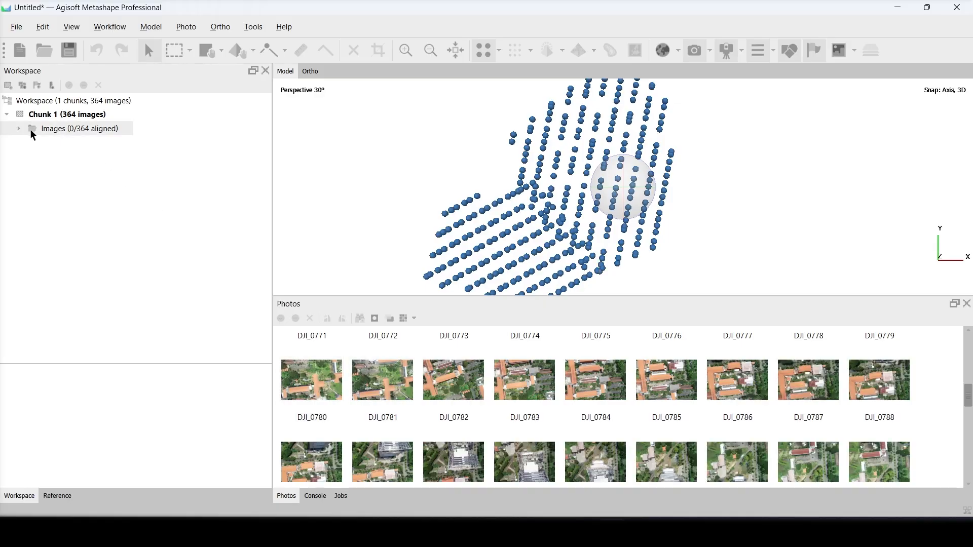
{"action": "left_click", "coordinate": [18, 128]}
{"action": "left_click", "coordinate": [46, 142]}
{"action": "left_click", "coordinate": [18, 128]}
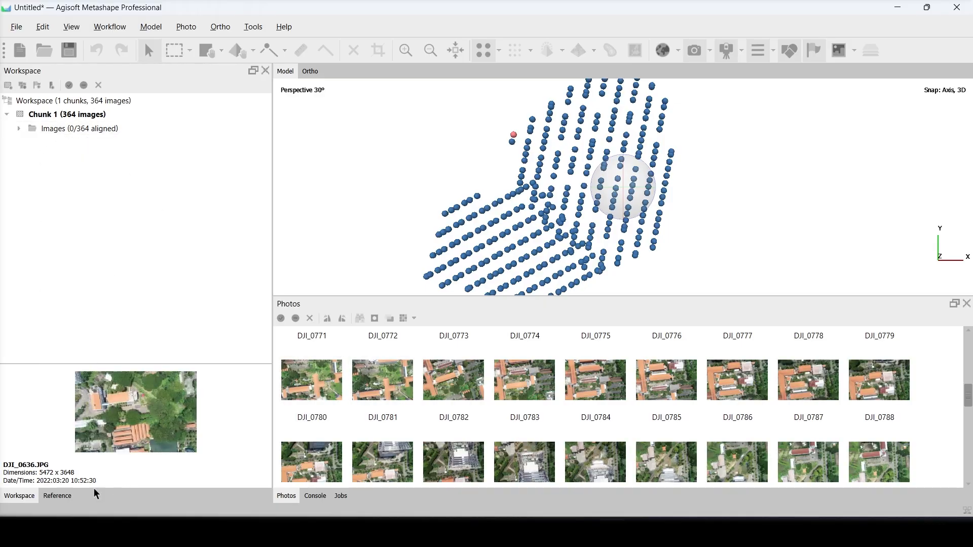
{"action": "left_click", "coordinate": [58, 496]}
{"action": "mouse_move", "coordinate": [54, 220]}
{"action": "left_mouse_down"}
{"action": "mouse_move", "coordinate": [222, 221]}
{"action": "mouse_move", "coordinate": [43, 224]}
{"action": "left_mouse_up"}
{"action": "left_click", "coordinate": [31, 492]}
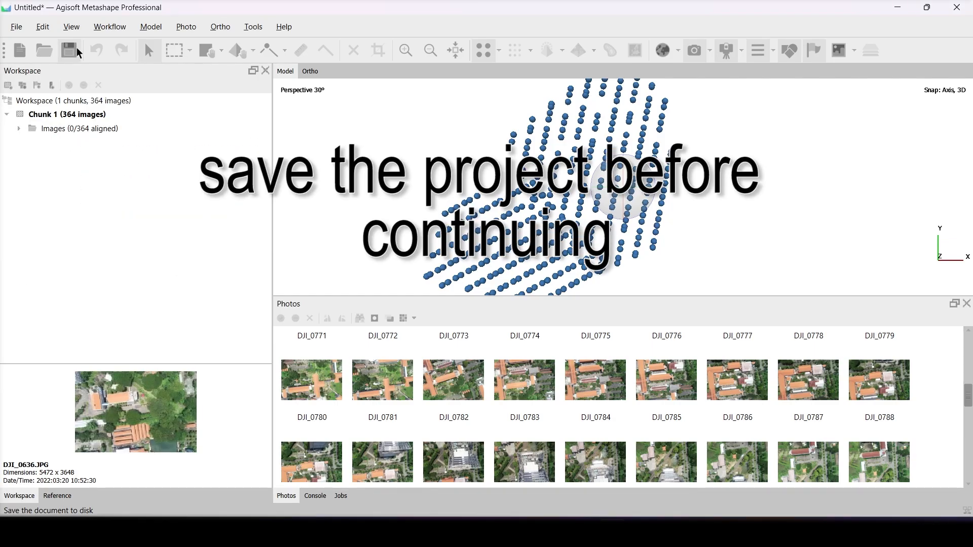
- Save the project as DRONE PROCESSING.psx in the IMAGES PROCESSING folder on drive D
{"action": "left_click", "coordinate": [69, 50]}
{"action": "scroll", "coordinate": [348, 175], "scroll_direction": "down", "scroll_amount": 1}
{"action": "double_click", "coordinate": [348, 169]}
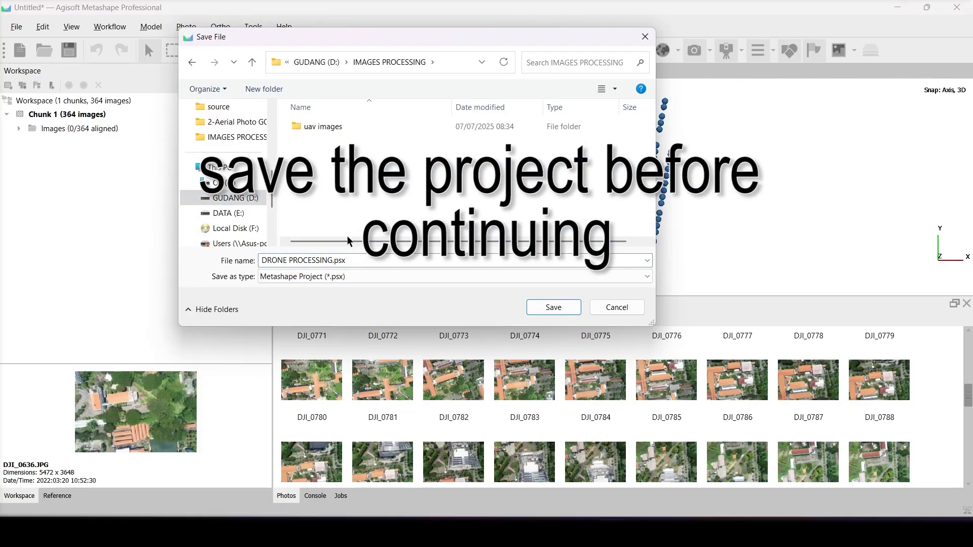
{"action": "left_click", "coordinate": [551, 307]}
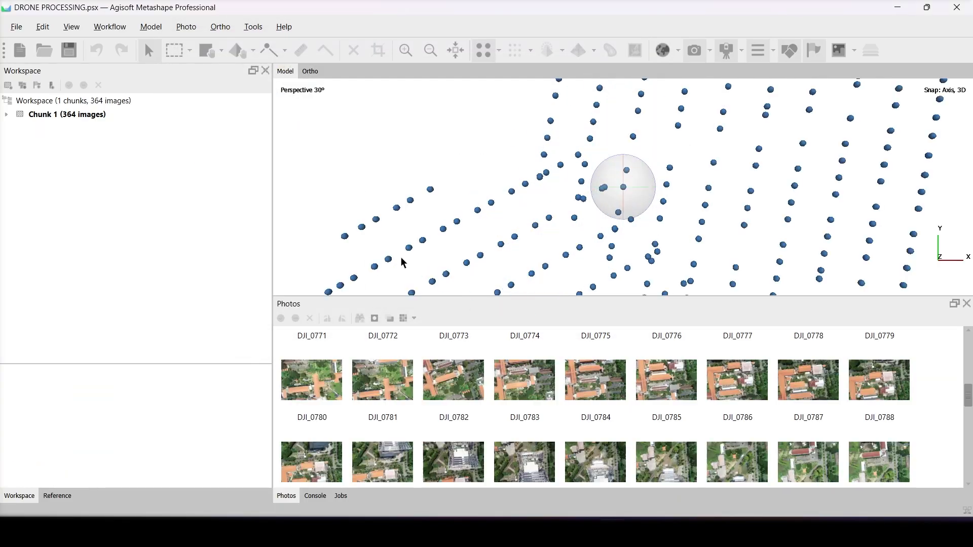
- Align the photos at High accuracy with generic and source reference preselection, a 40,000 key point limit and a 4,000 tie point limit, showing processing details
{"action": "left_click_drag", "start_coordinate": [520, 190], "coordinate": [321, 111]}
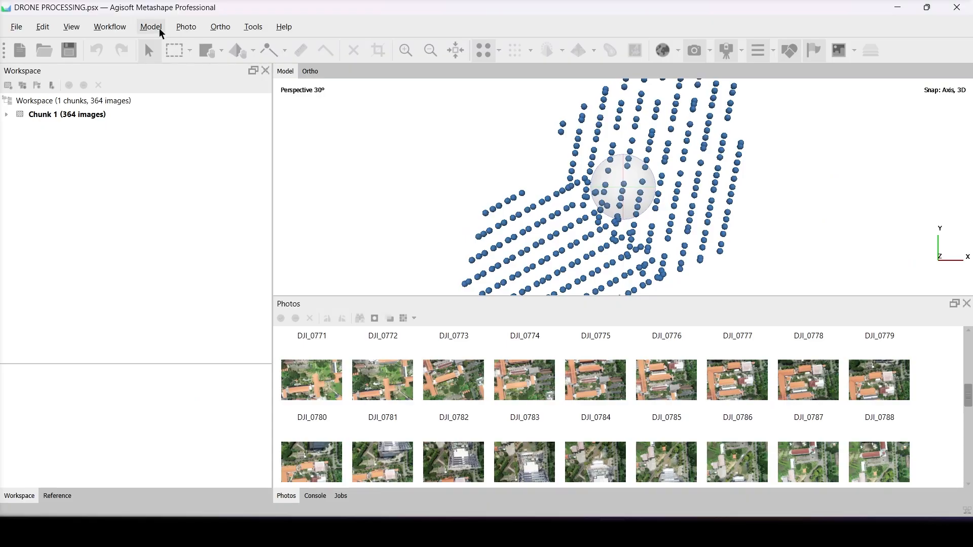
{"action": "left_click", "coordinate": [117, 28]}
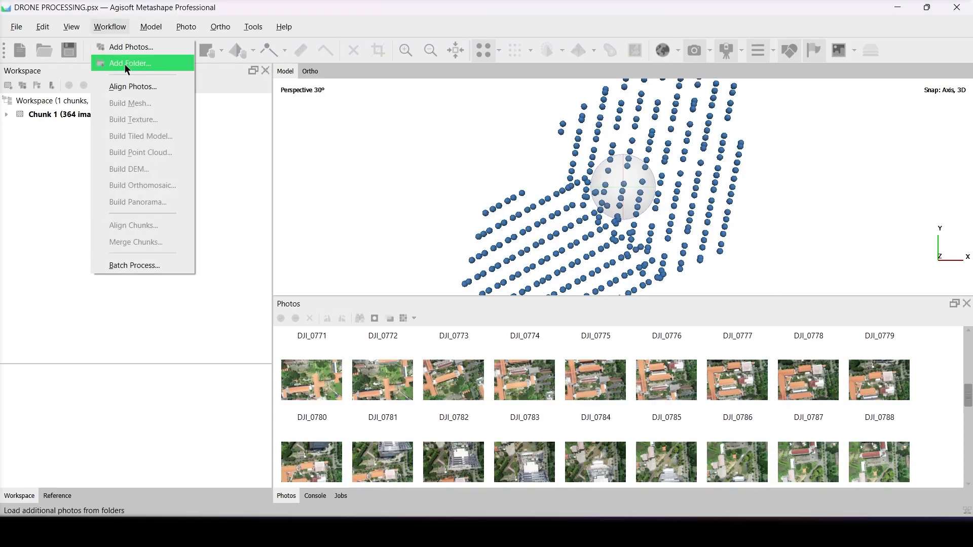
{"action": "left_click", "coordinate": [127, 94]}
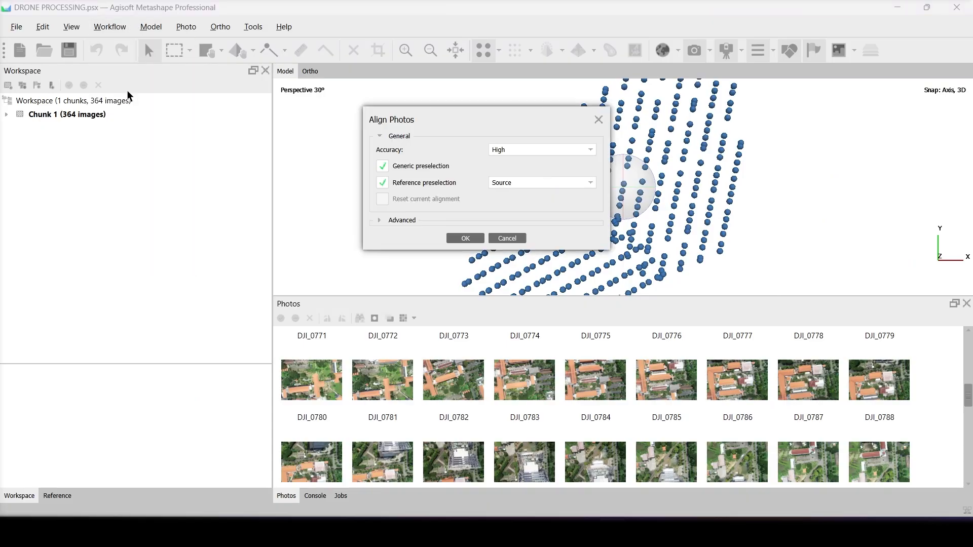
{"action": "left_click", "coordinate": [400, 221]}
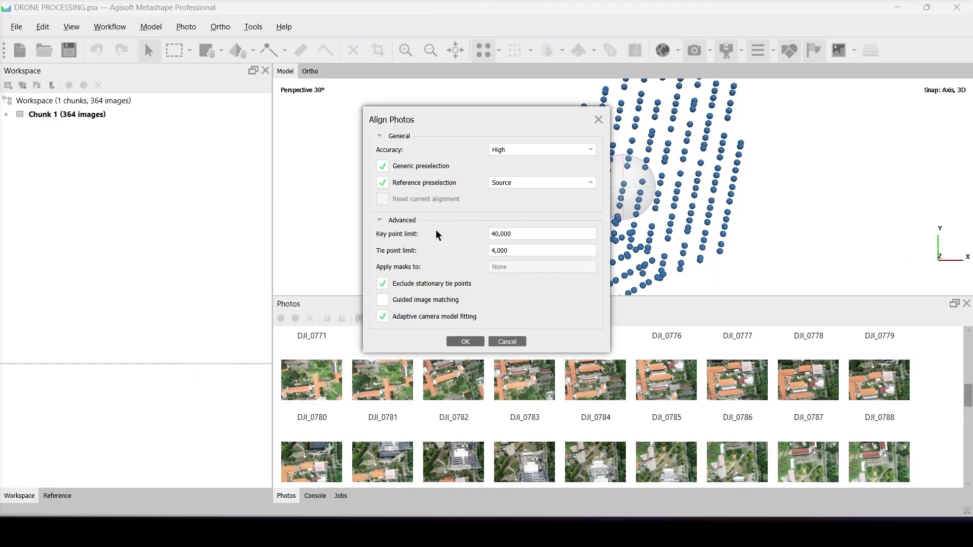
{"action": "left_click", "coordinate": [515, 154]}
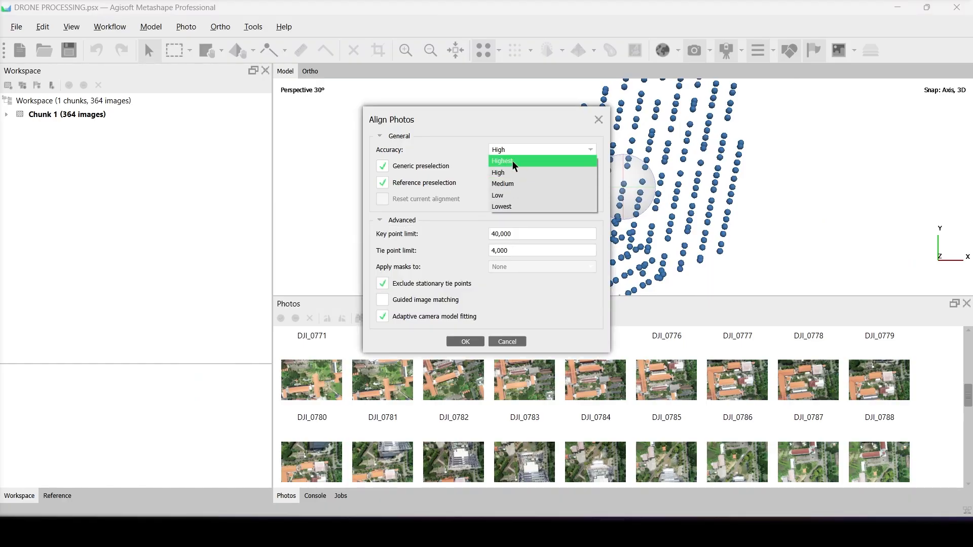
{"action": "left_click", "coordinate": [514, 160]}
{"action": "left_click", "coordinate": [514, 152]}
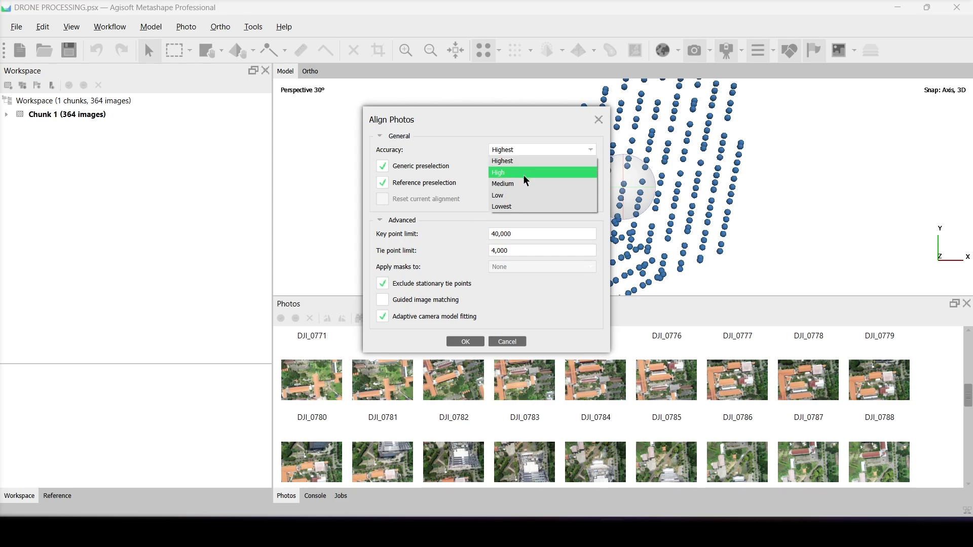
{"action": "left_click", "coordinate": [524, 171]}
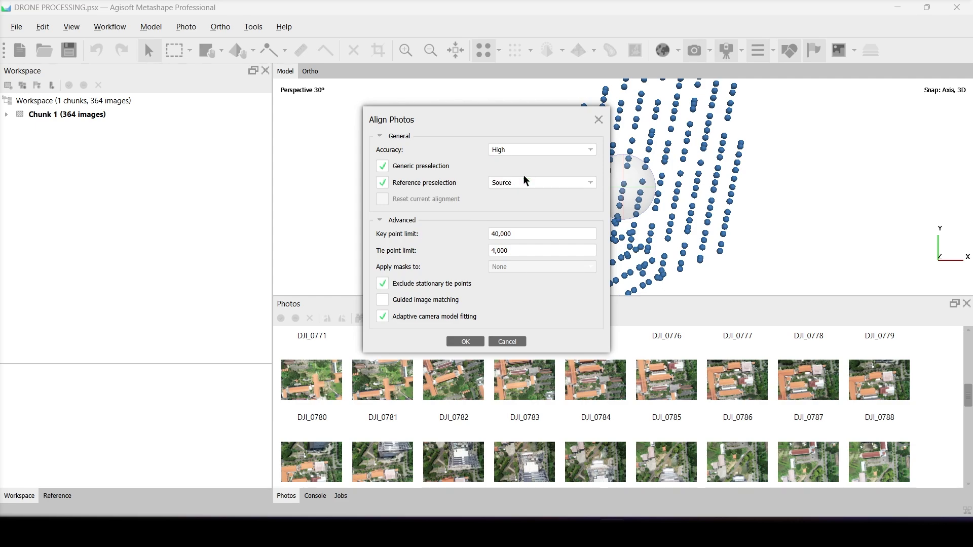
{"action": "left_click", "coordinate": [465, 342]}
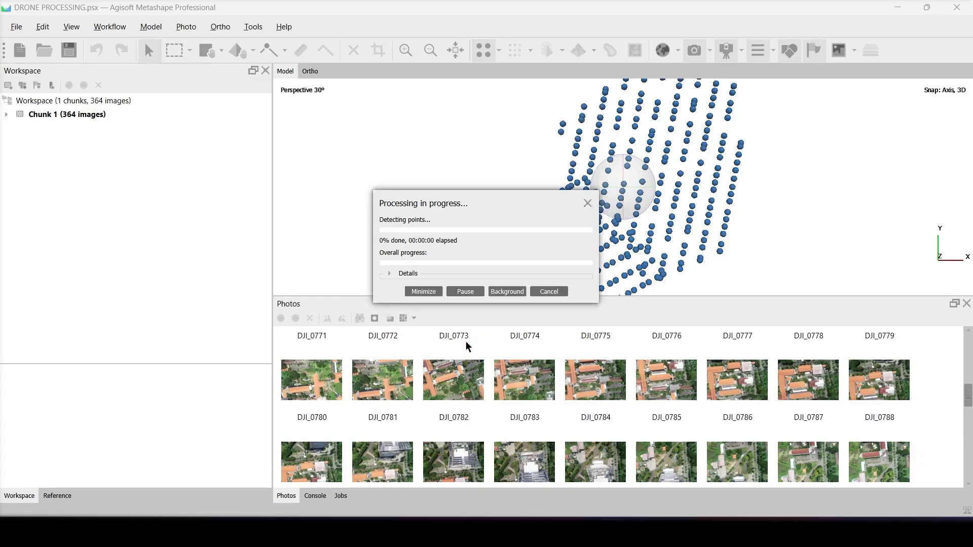
{"action": "left_click", "coordinate": [392, 274]}
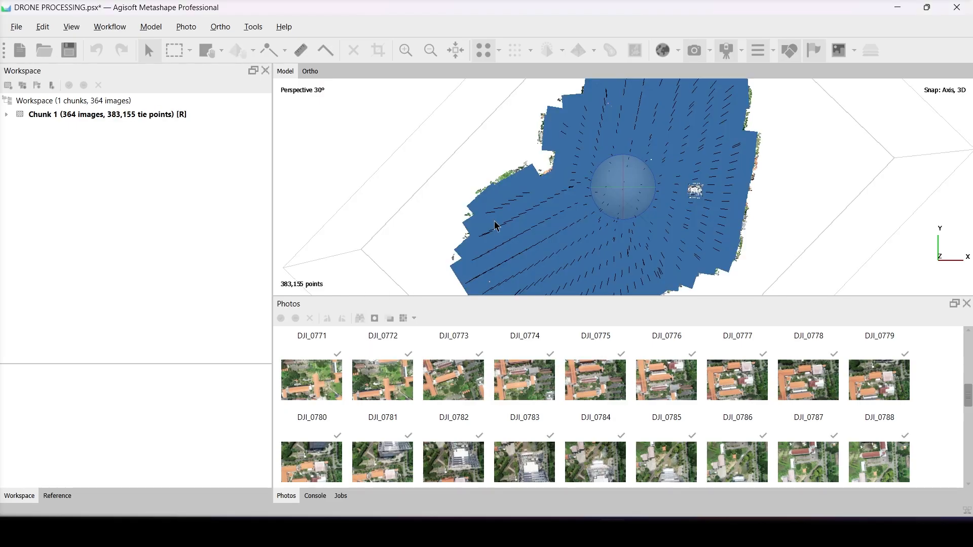
- Inspect the aligned tie point cloud from several angles with the camera display switched off and on
{"action": "left_click_drag", "start_coordinate": [494, 221], "coordinate": [630, 216]}
{"action": "left_click", "coordinate": [695, 53]}
{"action": "scroll", "coordinate": [631, 216], "scroll_direction": "up", "scroll_amount": 3}
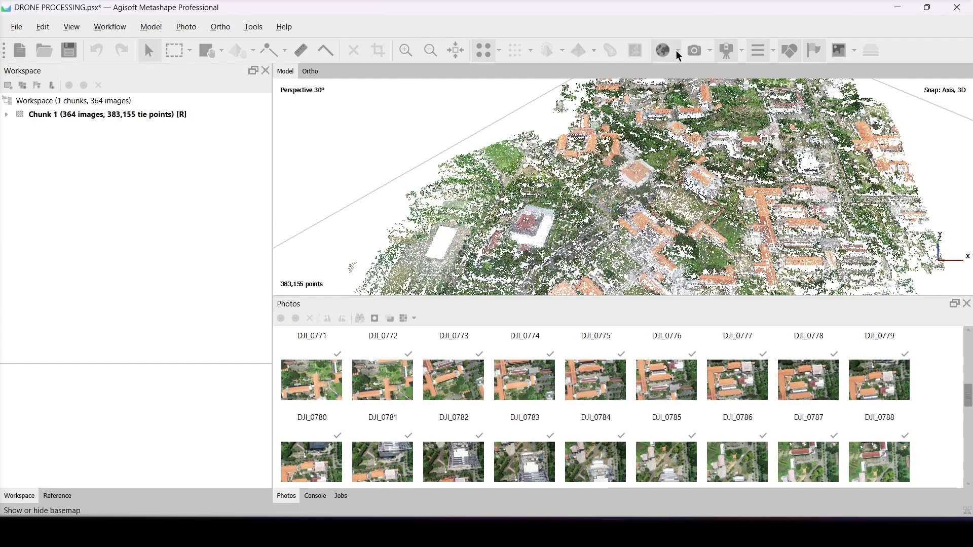
{"action": "left_click", "coordinate": [692, 54]}
{"action": "left_click", "coordinate": [689, 54]}
{"action": "left_click", "coordinate": [690, 54]}
{"action": "scroll", "coordinate": [648, 178], "scroll_direction": "down", "scroll_amount": 3}
{"action": "left_click_drag", "start_coordinate": [647, 178], "coordinate": [646, 244]}
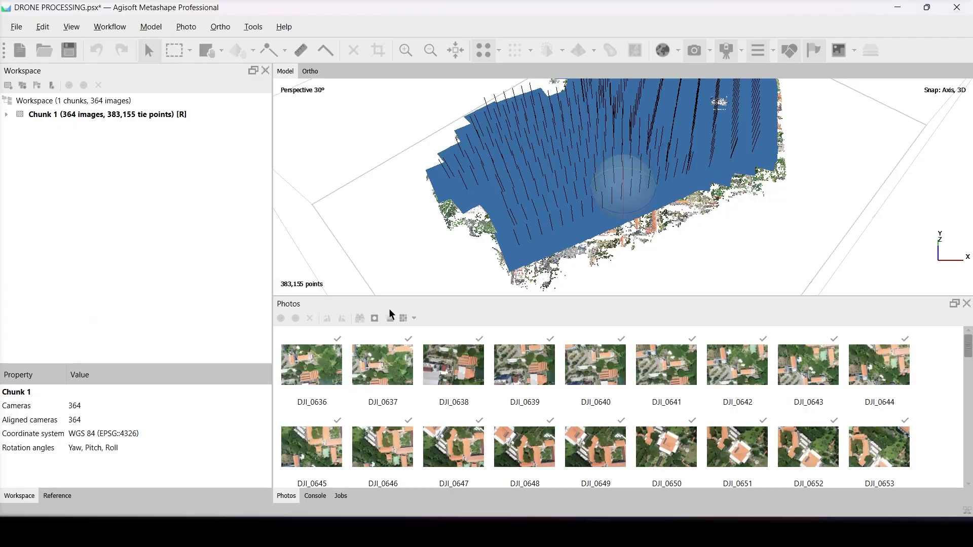
- Switch to File Explorer and open GCP kebker b.txt from the IMAGES PROCESSING folder to review the ground control coordinates
{"action": "mouse_move", "coordinate": [377, 532]}
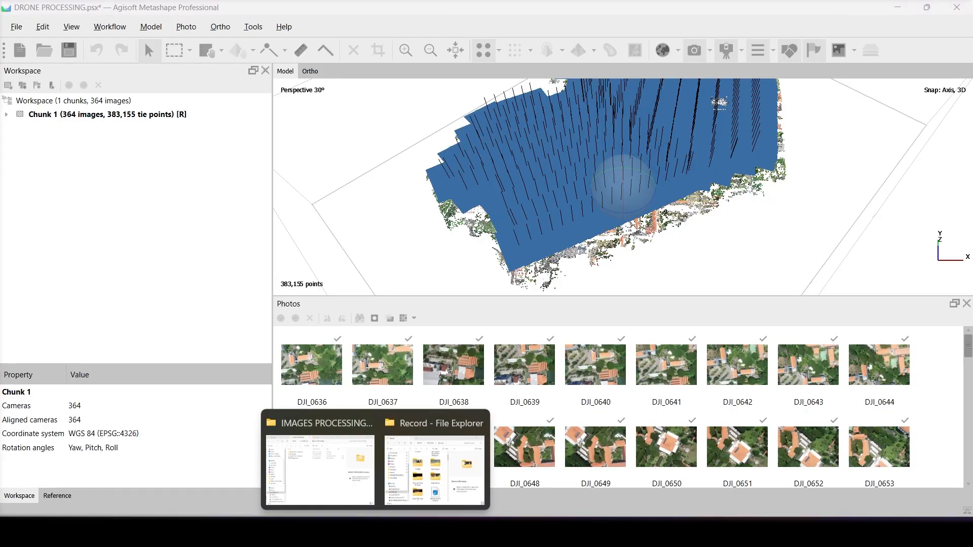
{"action": "left_click", "coordinate": [338, 456]}
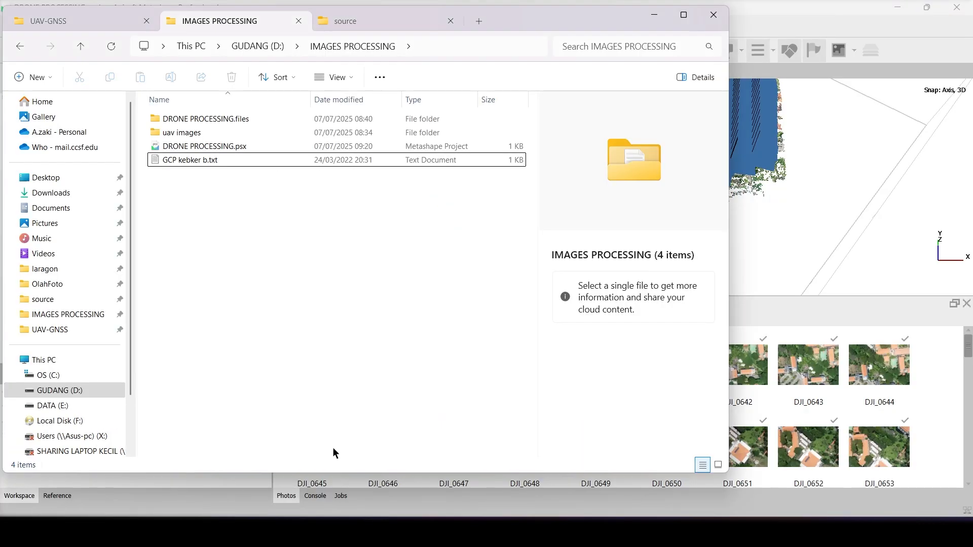
{"action": "double_click", "coordinate": [188, 160]}
{"action": "left_click", "coordinate": [586, 127]}
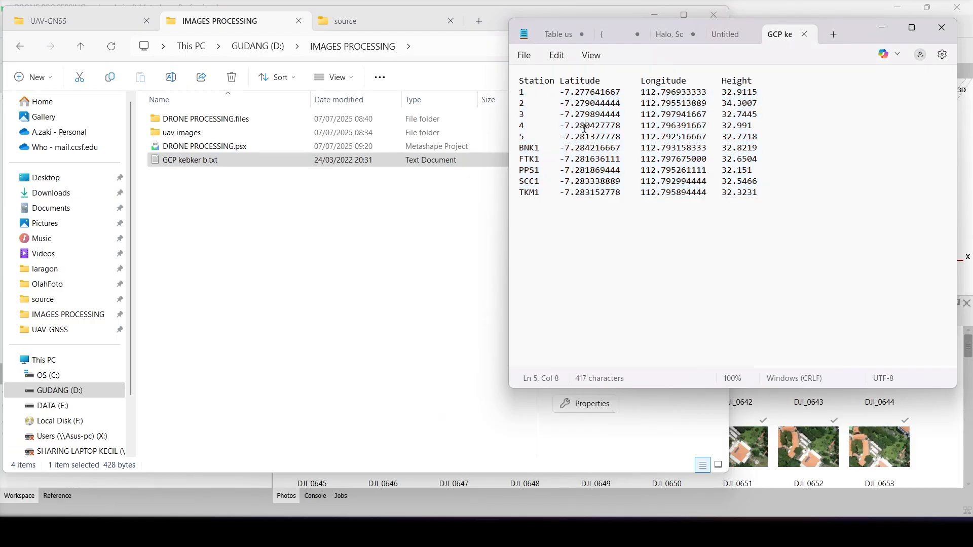
- Review the Station, Latitude, Longitude and Height columns of GCP kebker b.txt, and return to Metashape
{"action": "left_click_drag", "start_coordinate": [517, 93], "coordinate": [519, 193]}
{"action": "left_click", "coordinate": [560, 182]}
{"action": "left_click_drag", "start_coordinate": [561, 81], "coordinate": [575, 113]}
{"action": "left_click", "coordinate": [579, 135]}
{"action": "left_click_drag", "start_coordinate": [648, 84], "coordinate": [686, 104]}
{"action": "left_click", "coordinate": [687, 92]}
{"action": "double_click", "coordinate": [728, 82]}
{"action": "left_click", "coordinate": [724, 90]}
{"action": "left_click", "coordinate": [776, 6]}
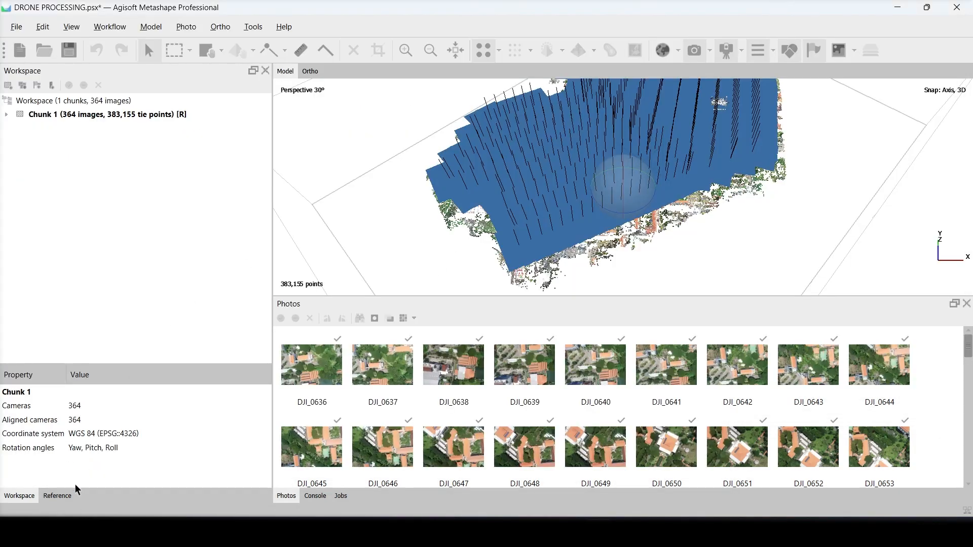
- Import GCP kebker b.txt as tab-delimited reference data in WGS 84 (EPSG::4326), creating new markers for all unmatched entries
{"action": "left_click", "coordinate": [71, 499]}
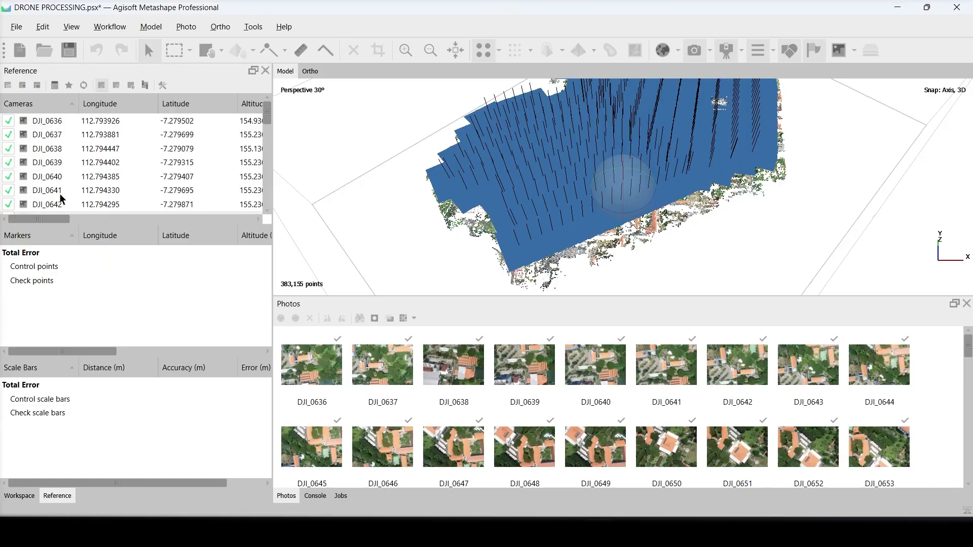
{"action": "left_click", "coordinate": [12, 91]}
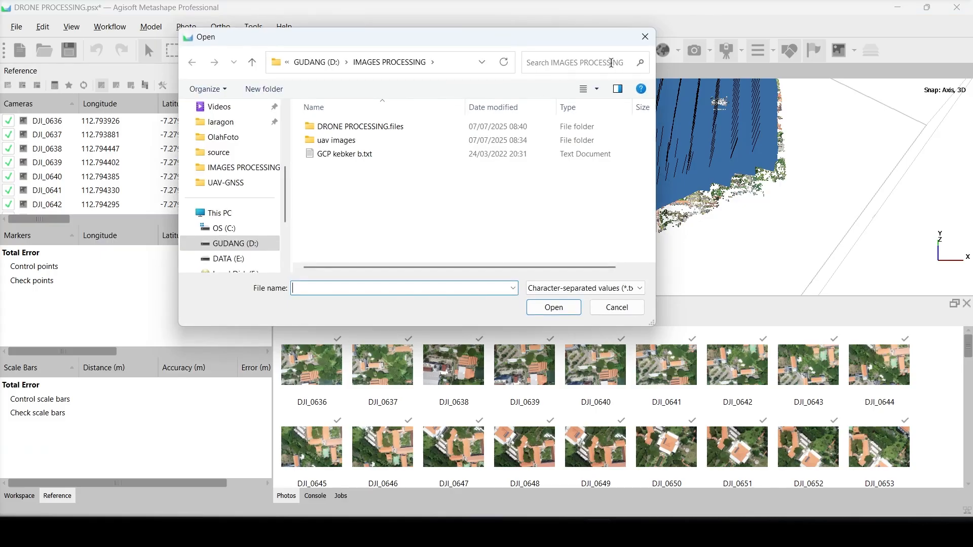
{"action": "left_click", "coordinate": [646, 37]}
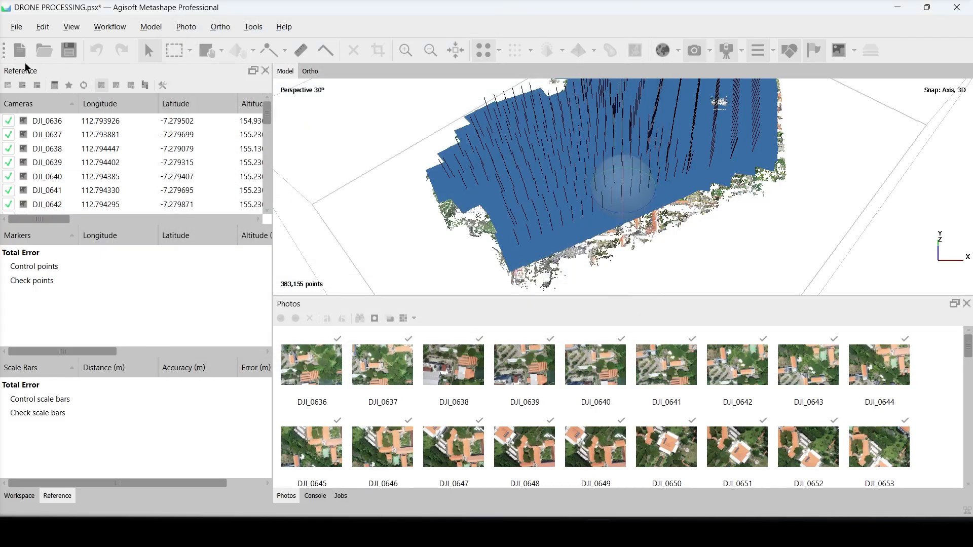
{"action": "left_click", "coordinate": [12, 24]}
{"action": "mouse_move", "coordinate": [105, 168]}
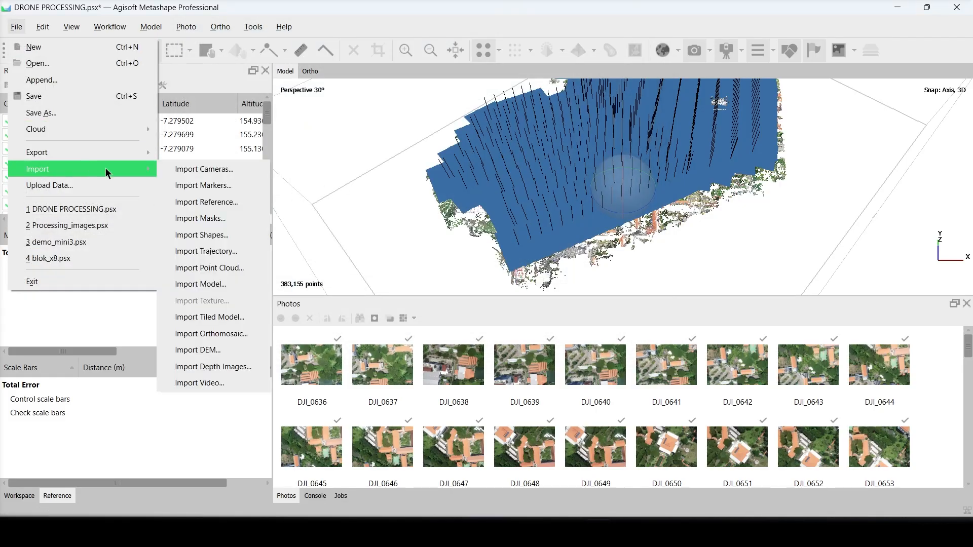
{"action": "left_click", "coordinate": [231, 201]}
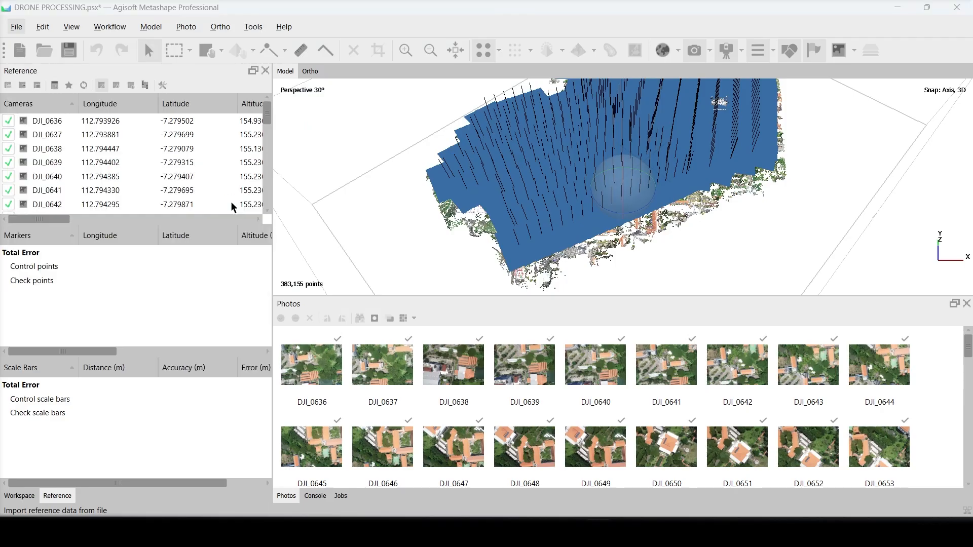
{"action": "left_click", "coordinate": [394, 157]}
{"action": "double_click", "coordinate": [393, 158]}
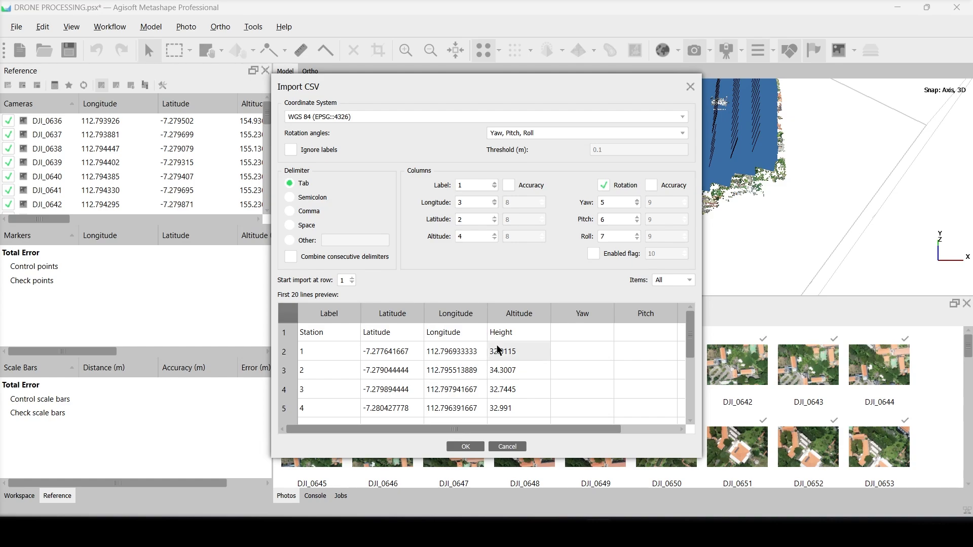
{"action": "left_click", "coordinate": [467, 446]}
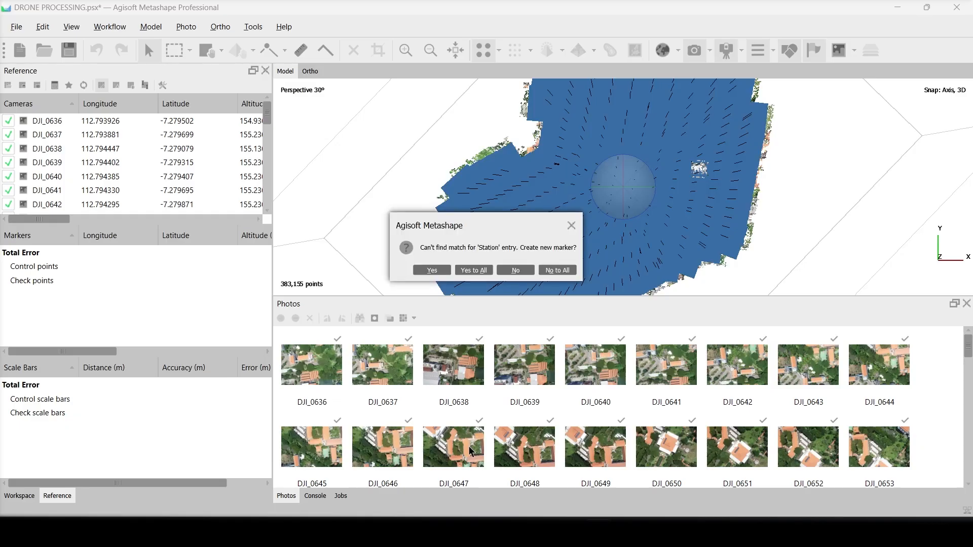
{"action": "left_click", "coordinate": [472, 272]}
- Uncheck markers 1 and 5 and remove the Station marker that came from the header row
{"action": "left_click_drag", "start_coordinate": [514, 186], "coordinate": [573, 160]}
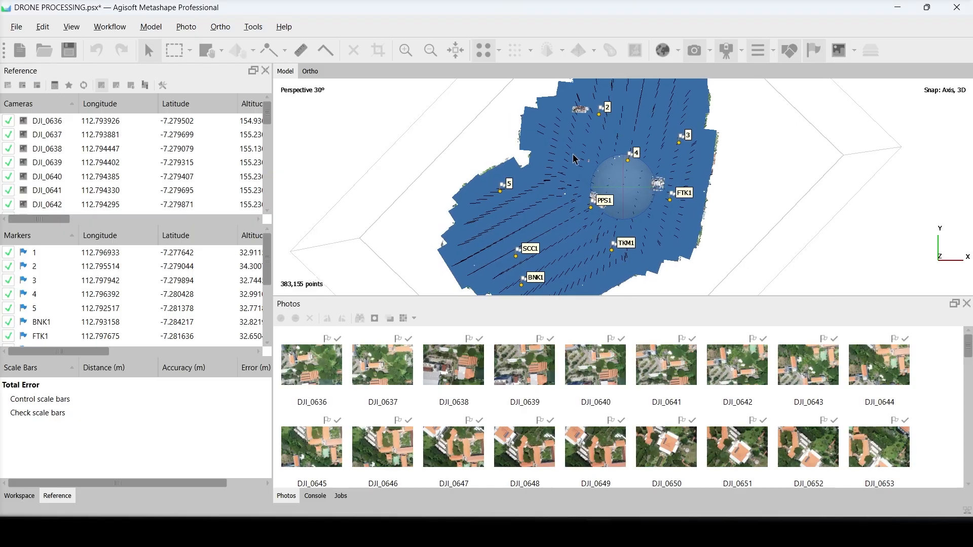
{"action": "middle_click_drag", "start_coordinate": [572, 155], "coordinate": [581, 155]}
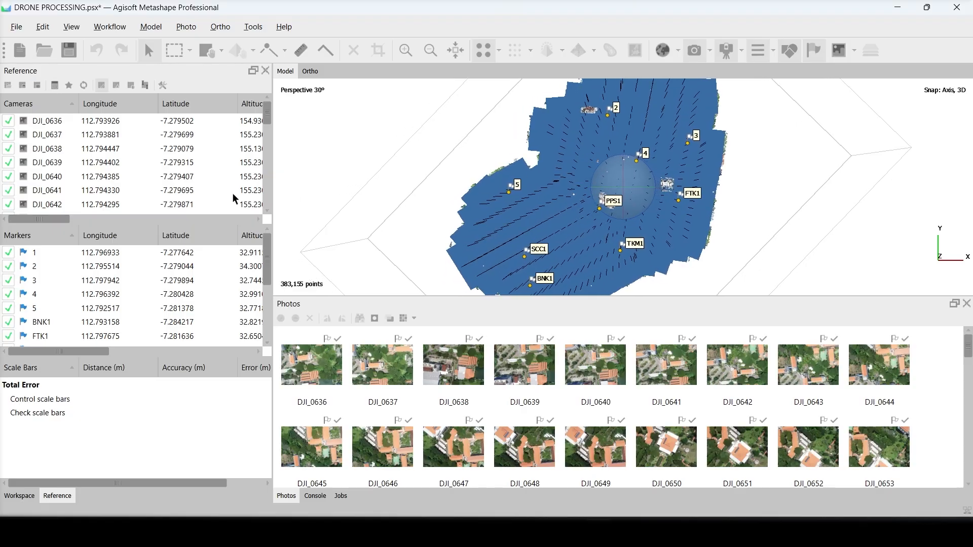
{"action": "left_click", "coordinate": [8, 252]}
{"action": "left_click", "coordinate": [8, 308]}
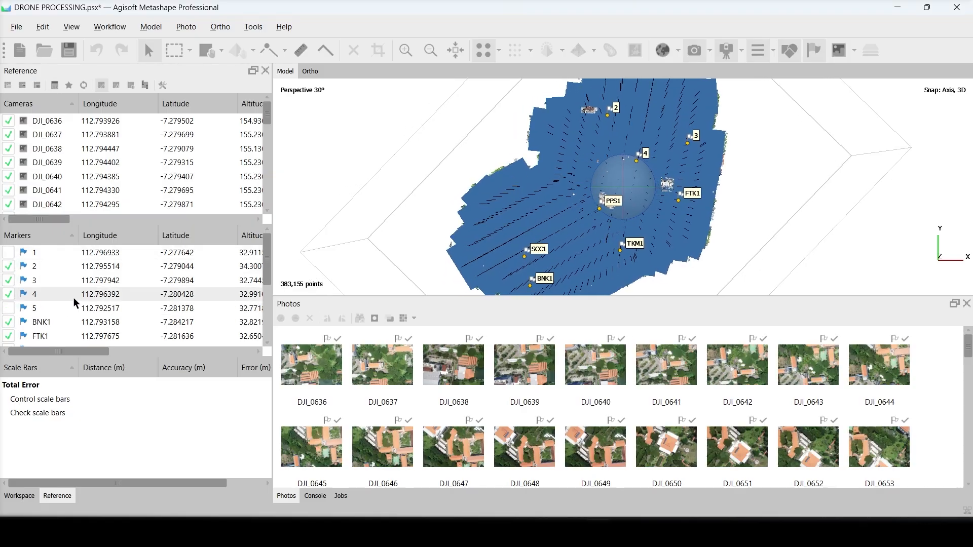
{"action": "scroll", "coordinate": [75, 303], "scroll_direction": "down", "scroll_amount": 2}
{"action": "right_click", "coordinate": [46, 294]}
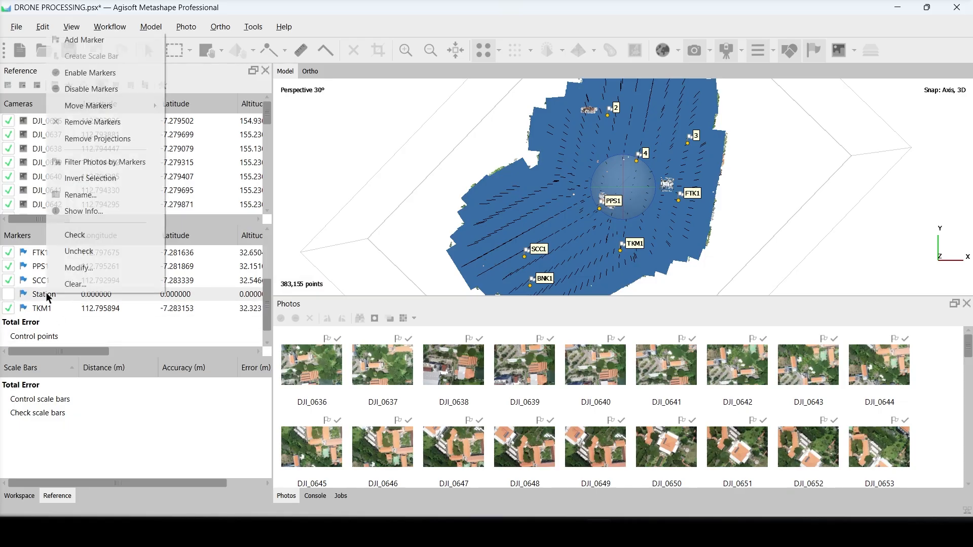
{"action": "left_click", "coordinate": [87, 122]}
{"action": "key", "text": "Return"}
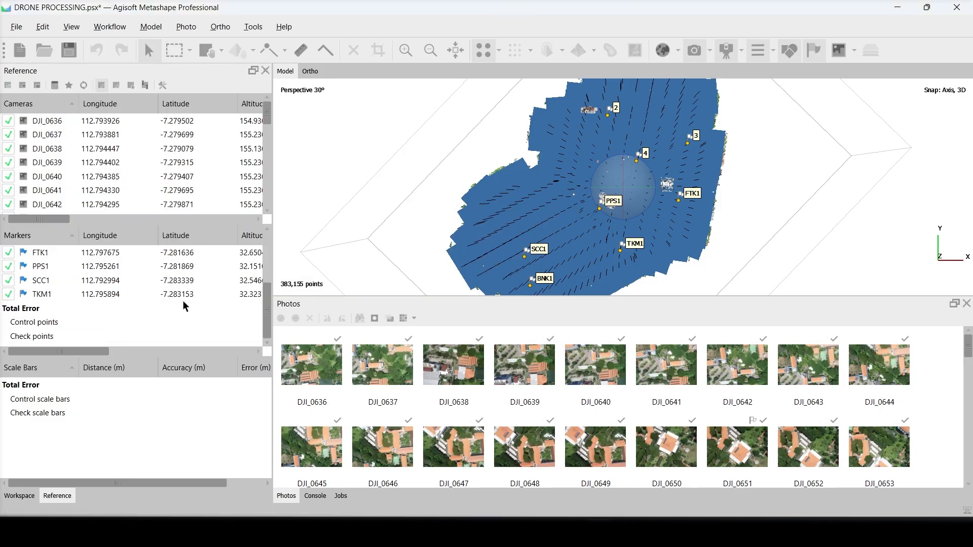
- Remove markers 1 and 5 from the marker list
{"action": "scroll", "coordinate": [33, 261], "scroll_direction": "up", "scroll_amount": 3}
{"action": "right_click", "coordinate": [32, 307]}
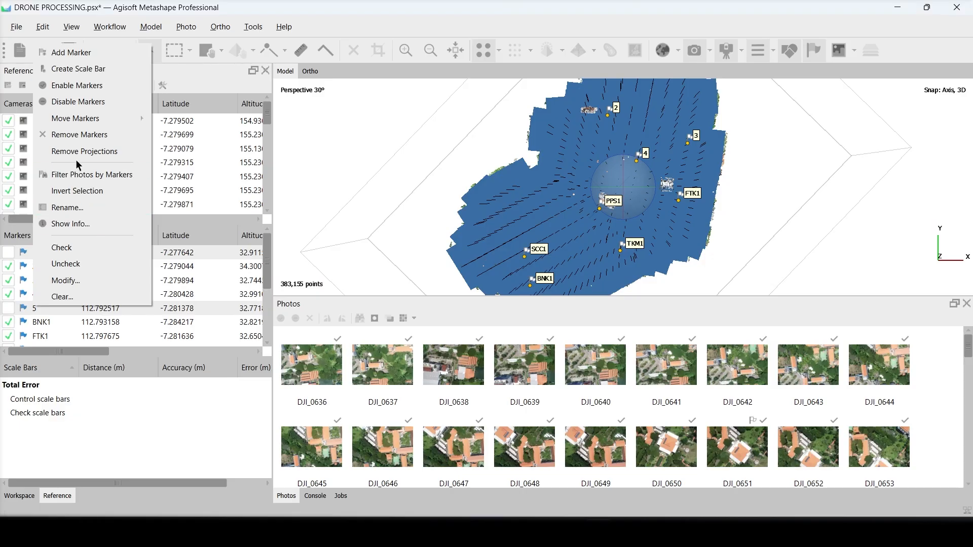
{"action": "left_click", "coordinate": [76, 137]}
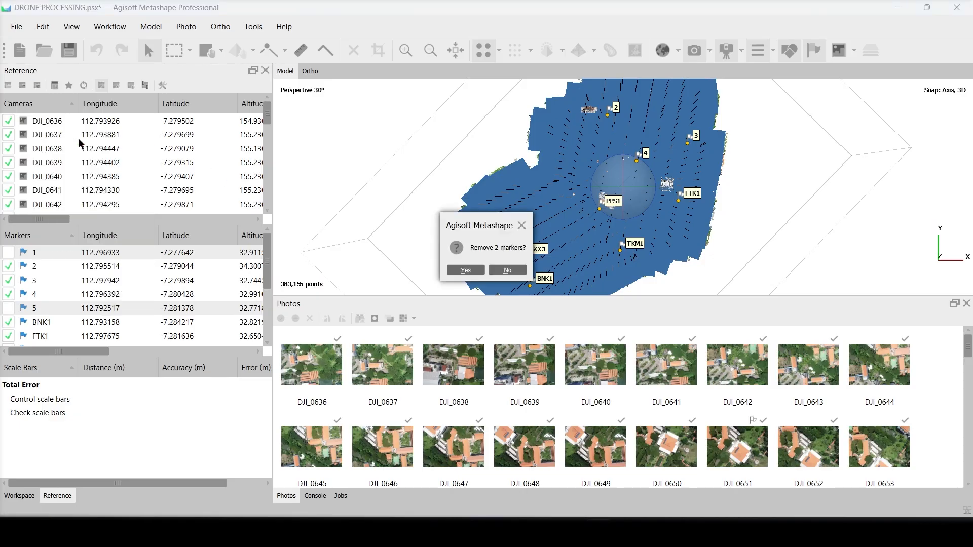
{"action": "left_click", "coordinate": [454, 270]}
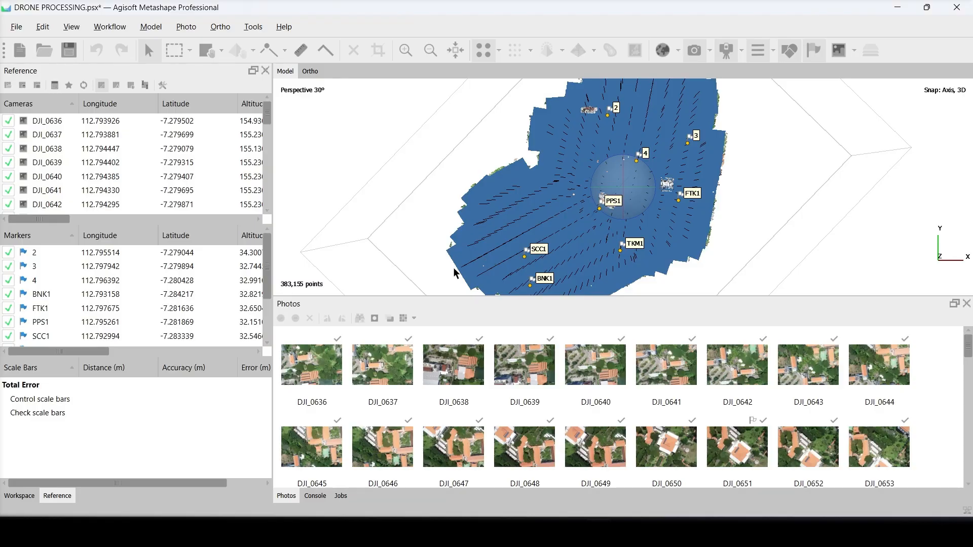
- Filter the photos by marker 2 and place the marker on the centre of the blue target in DJI_0669
{"action": "right_click", "coordinate": [37, 253]}
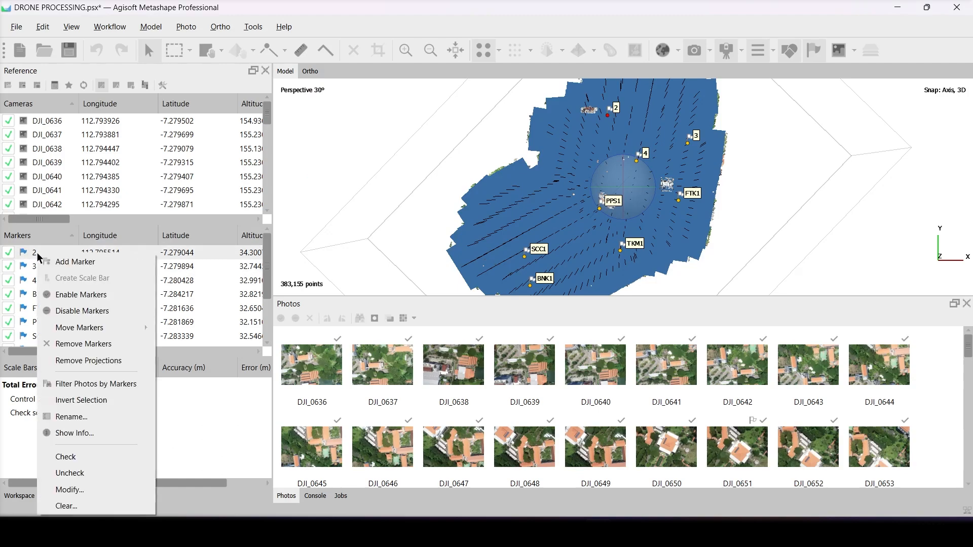
{"action": "left_click", "coordinate": [80, 382]}
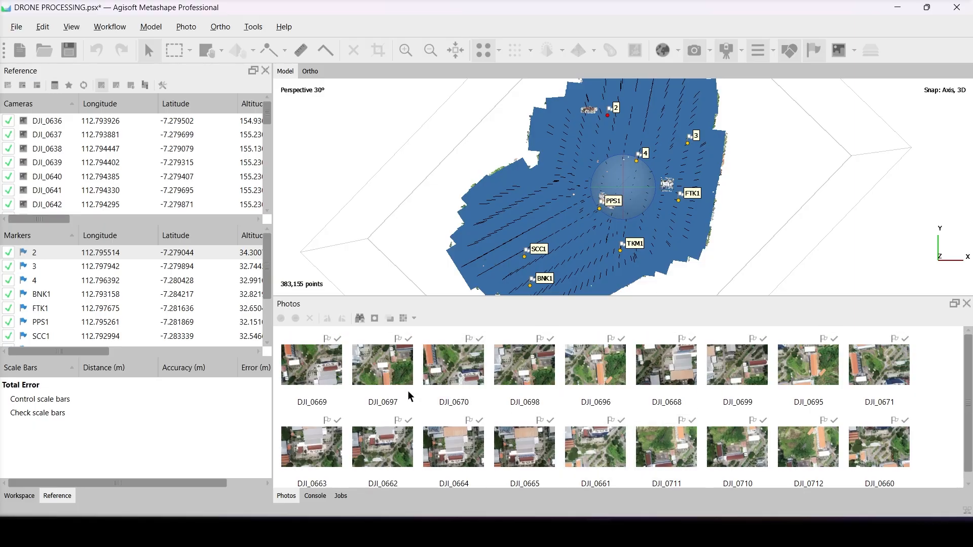
{"action": "left_click", "coordinate": [306, 372]}
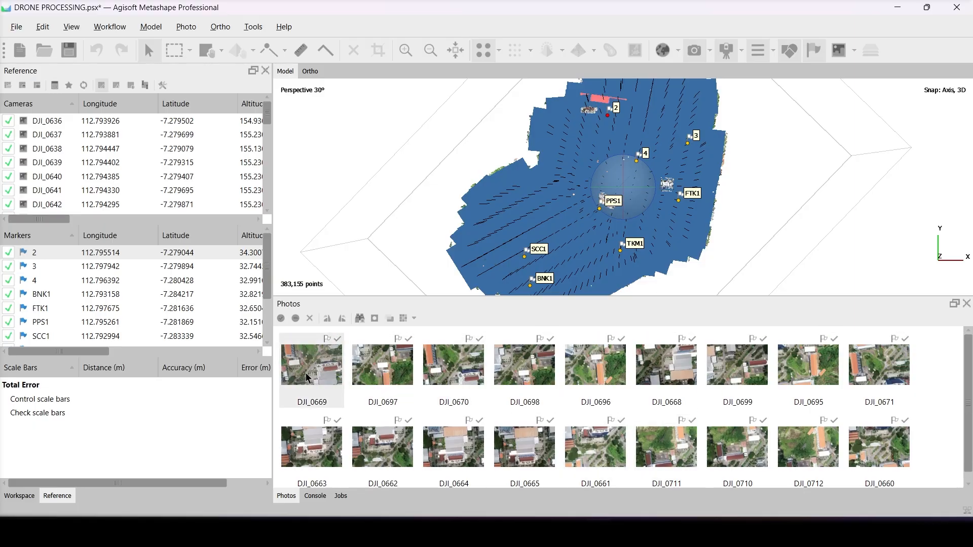
{"action": "double_click", "coordinate": [305, 372]}
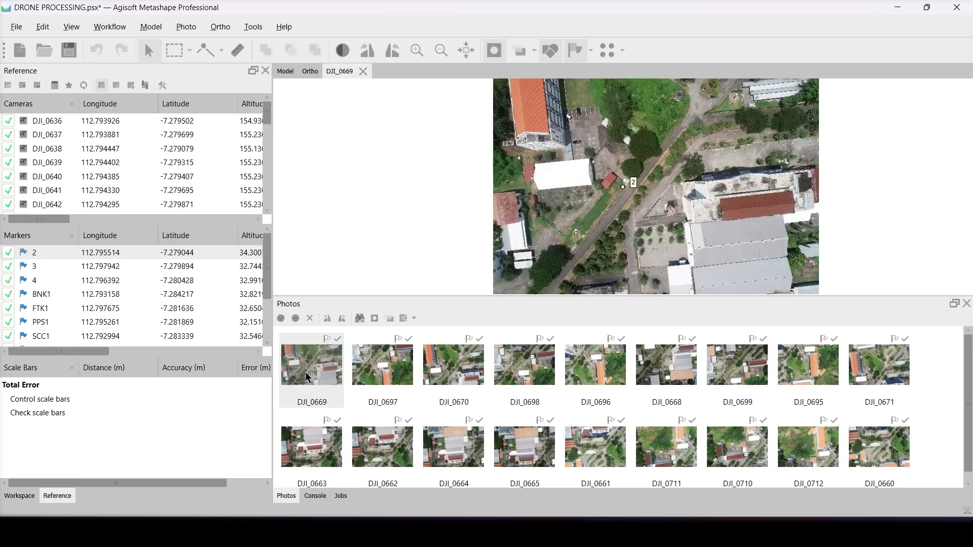
{"action": "scroll", "coordinate": [632, 193], "scroll_direction": "up", "scroll_amount": 10}
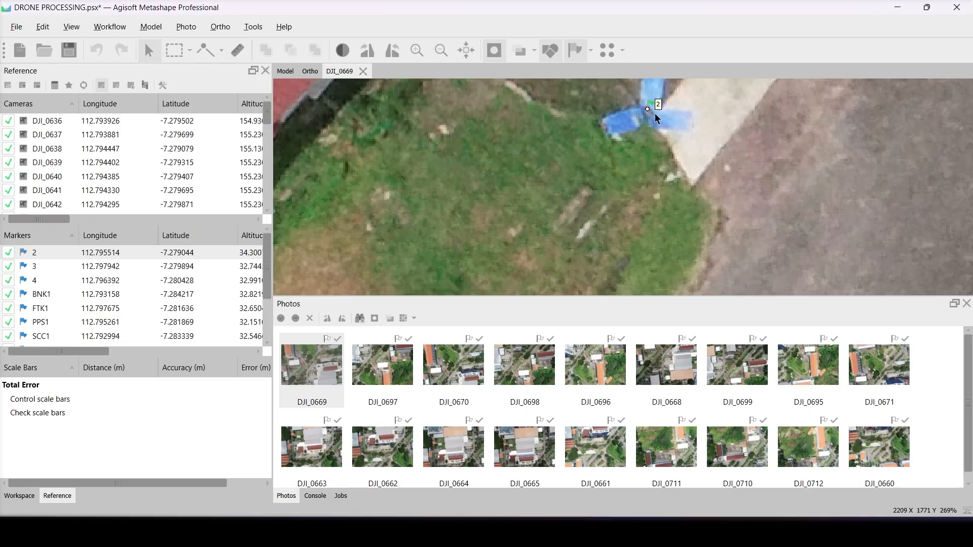
- Place marker 2 on the centre of the blue ground target in DJI_0697 and DJI_0670
{"action": "double_click", "coordinate": [389, 370]}
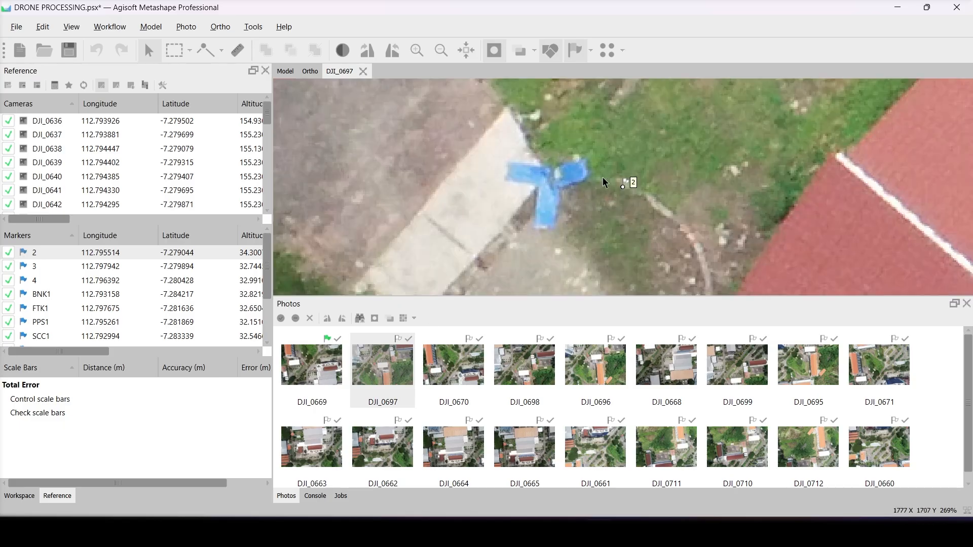
{"action": "left_click_drag", "start_coordinate": [624, 187], "coordinate": [549, 177]}
{"action": "key", "text": "Page_Down"}
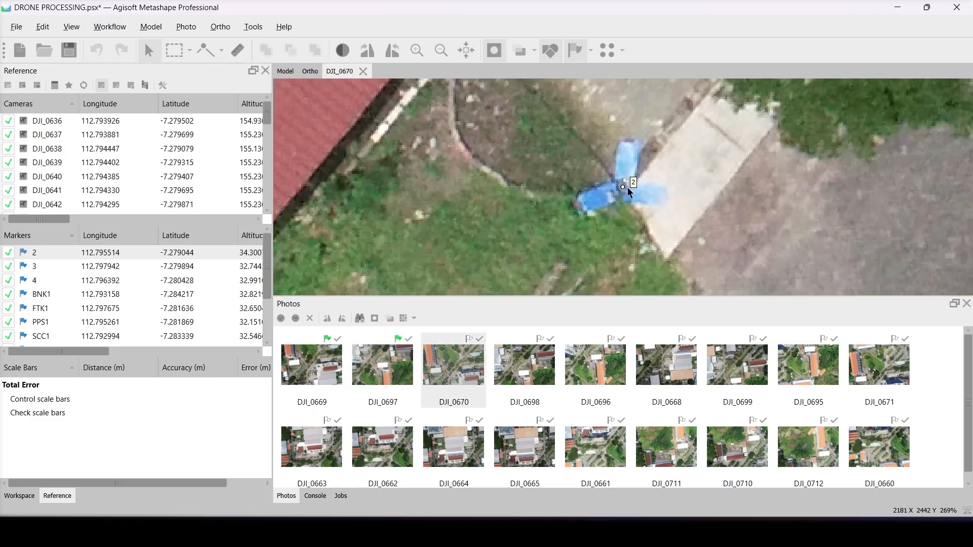
{"action": "left_click_drag", "start_coordinate": [623, 187], "coordinate": [623, 187]}
- Place marker 2 on the blue target's centre in DJI_0698, DJI_0696, DJI_0668 and DJI_0699
{"action": "double_click", "coordinate": [529, 355]}
{"action": "scroll", "coordinate": [634, 190], "scroll_direction": "up", "scroll_amount": 5}
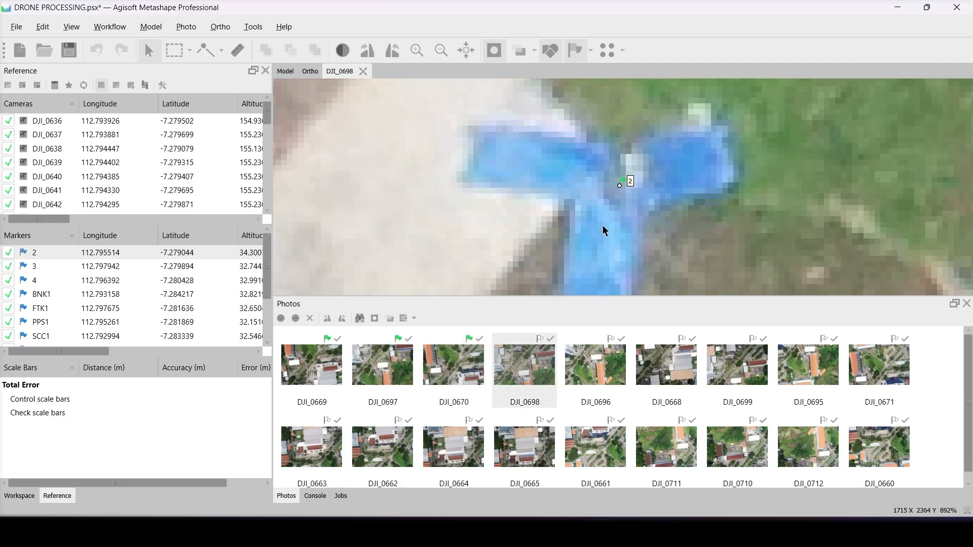
{"action": "key", "text": "Page_Down"}
{"action": "mouse_move", "coordinate": [624, 185]}
{"action": "left_mouse_down"}
{"action": "mouse_move", "coordinate": [625, 176]}
{"action": "mouse_move", "coordinate": [617, 188]}
{"action": "mouse_move", "coordinate": [629, 186]}
{"action": "left_mouse_up"}
{"action": "key", "text": "Page_Down"}
{"action": "double_click", "coordinate": [728, 385]}
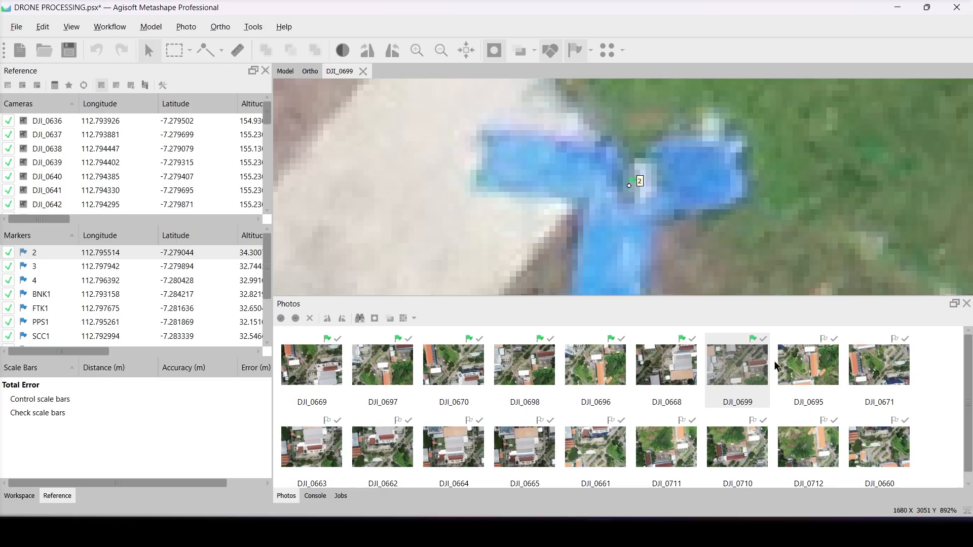
- Place marker 2 on the blue target's centre in DJI_0695 and DJI_0671
{"action": "double_click", "coordinate": [779, 366]}
{"action": "left_click", "coordinate": [630, 179]}
{"action": "double_click", "coordinate": [885, 350]}
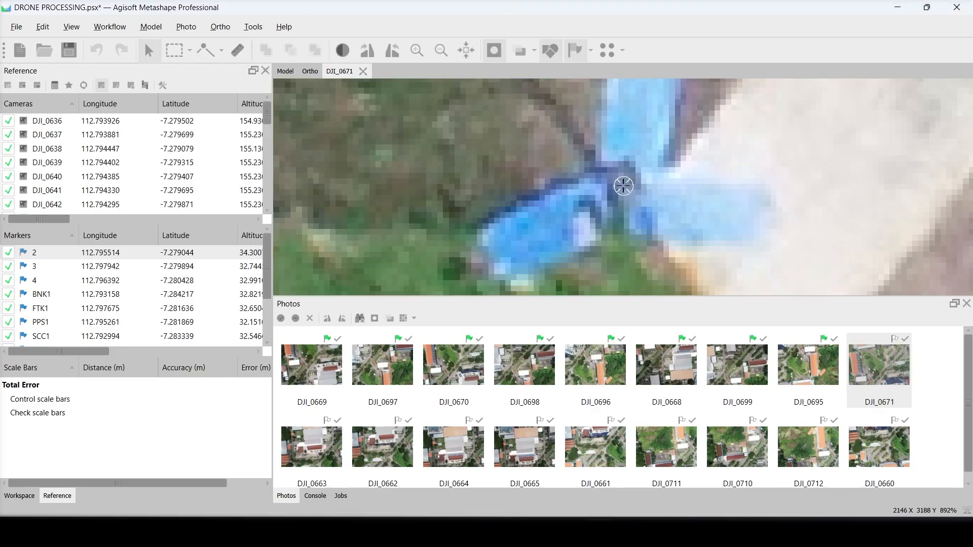
{"action": "left_click", "coordinate": [624, 184]}
- Place marker 2 on the blue target's centre in DJI_0663, DJI_0662, DJI_0664, DJI_0665 and DJI_0661
{"action": "double_click", "coordinate": [318, 469]}
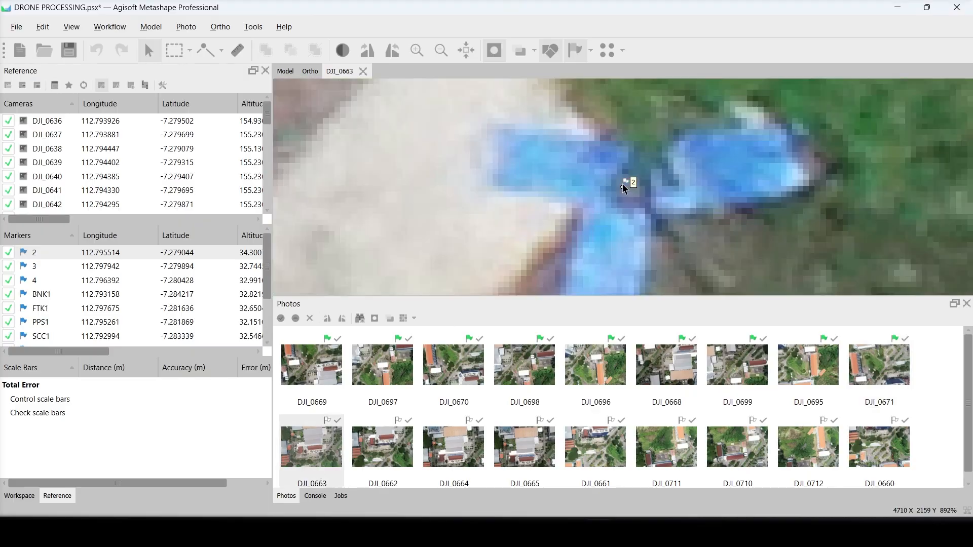
{"action": "mouse_move", "coordinate": [623, 186]}
{"action": "left_mouse_down"}
{"action": "mouse_move", "coordinate": [637, 191]}
{"action": "mouse_move", "coordinate": [618, 187]}
{"action": "mouse_move", "coordinate": [621, 225]}
{"action": "left_mouse_up"}
{"action": "double_click", "coordinate": [412, 444]}
{"action": "double_click", "coordinate": [458, 441]}
{"action": "double_click", "coordinate": [527, 439]}
{"action": "left_click", "coordinate": [625, 186]}
{"action": "double_click", "coordinate": [601, 434]}
{"action": "left_click", "coordinate": [623, 186]}
- Place marker 2 on the blue target's centre in DJI_0711, DJI_0710, DJI_0712 and DJI_0660
{"action": "double_click", "coordinate": [668, 440]}
{"action": "double_click", "coordinate": [736, 439]}
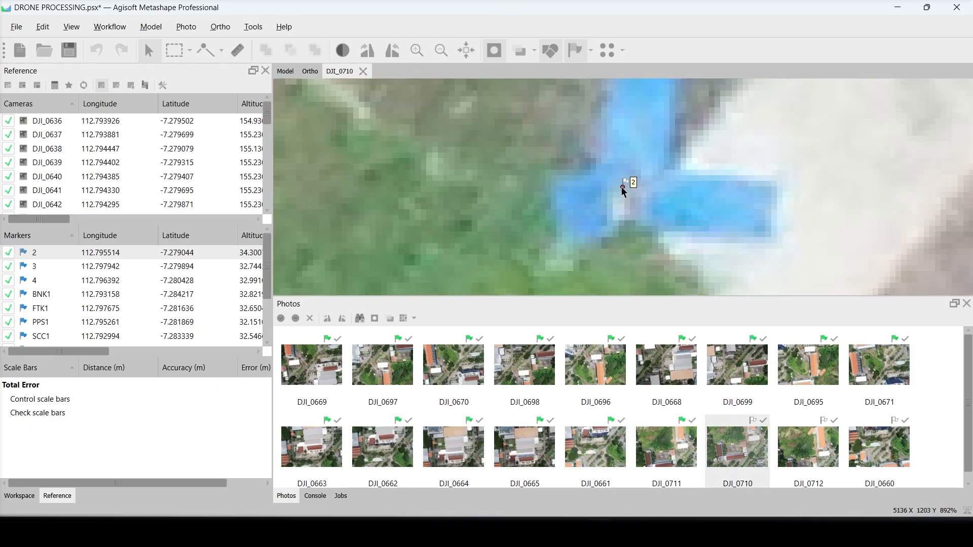
{"action": "left_click", "coordinate": [623, 187]}
{"action": "double_click", "coordinate": [806, 440]}
{"action": "mouse_move", "coordinate": [624, 187]}
{"action": "left_mouse_down"}
{"action": "mouse_move", "coordinate": [633, 193]}
{"action": "mouse_move", "coordinate": [543, 253]}
{"action": "left_mouse_up"}
{"action": "left_click", "coordinate": [628, 194]}
{"action": "double_click", "coordinate": [863, 434]}
{"action": "scroll", "coordinate": [489, 441], "scroll_direction": "down", "scroll_amount": 1}
- Filter the photos by marker 3 and place the marker on the centre of the blue target in DJI_0813
{"action": "right_click", "coordinate": [37, 266]}
{"action": "left_click", "coordinate": [91, 406]}
{"action": "double_click", "coordinate": [315, 366]}
{"action": "scroll", "coordinate": [626, 213], "scroll_direction": "down", "scroll_amount": 5}
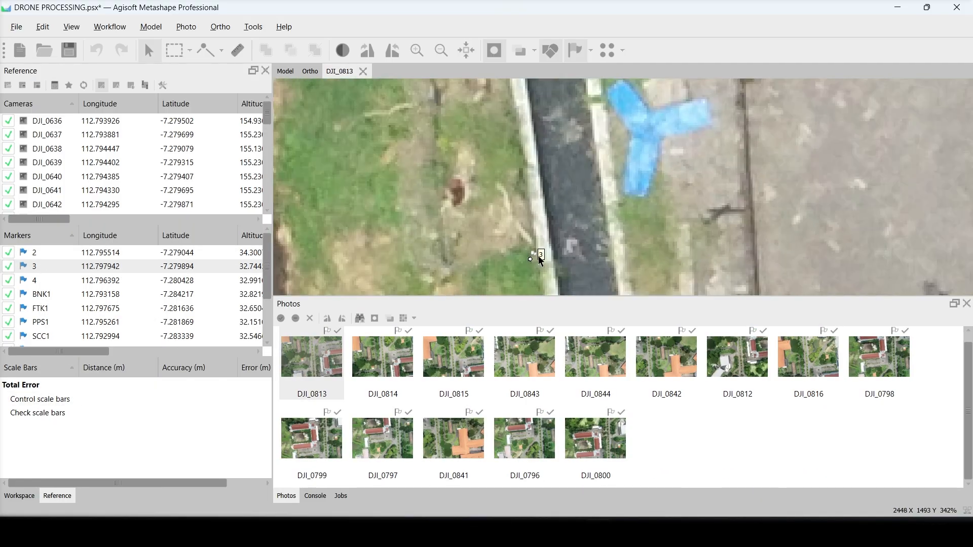
- Place marker 3 on the blue target's centre in DJI_0814, DJI_0815 and DJI_0843
{"action": "double_click", "coordinate": [384, 368]}
{"action": "scroll", "coordinate": [619, 222], "scroll_direction": "up", "scroll_amount": 4}
{"action": "mouse_move", "coordinate": [648, 131]}
{"action": "left_mouse_down"}
{"action": "mouse_move", "coordinate": [618, 191]}
{"action": "mouse_move", "coordinate": [625, 183]}
{"action": "left_mouse_up"}
{"action": "double_click", "coordinate": [456, 372]}
{"action": "double_click", "coordinate": [527, 383]}
{"action": "left_click", "coordinate": [619, 187]}
- Place marker 3 on the blue target's centre in DJI_0844, DJI_0842, DJI_0812, DJI_0816 and DJI_0798
{"action": "double_click", "coordinate": [594, 375]}
{"action": "double_click", "coordinate": [664, 363]}
{"action": "double_click", "coordinate": [735, 352]}
{"action": "double_click", "coordinate": [807, 360]}
{"action": "double_click", "coordinate": [876, 358]}
- Place marker 3 on the blue target's centre in DJI_0799, DJI_0797, DJI_0841, DJI_0796 and DJI_0800
{"action": "double_click", "coordinate": [334, 473]}
{"action": "double_click", "coordinate": [387, 446]}
{"action": "double_click", "coordinate": [456, 439]}
{"action": "double_click", "coordinate": [525, 440]}
{"action": "double_click", "coordinate": [595, 440]}
- Filter the photos by marker 4 and place the marker on the centre of the blue target in DJI_0741
{"action": "right_click", "coordinate": [32, 281]}
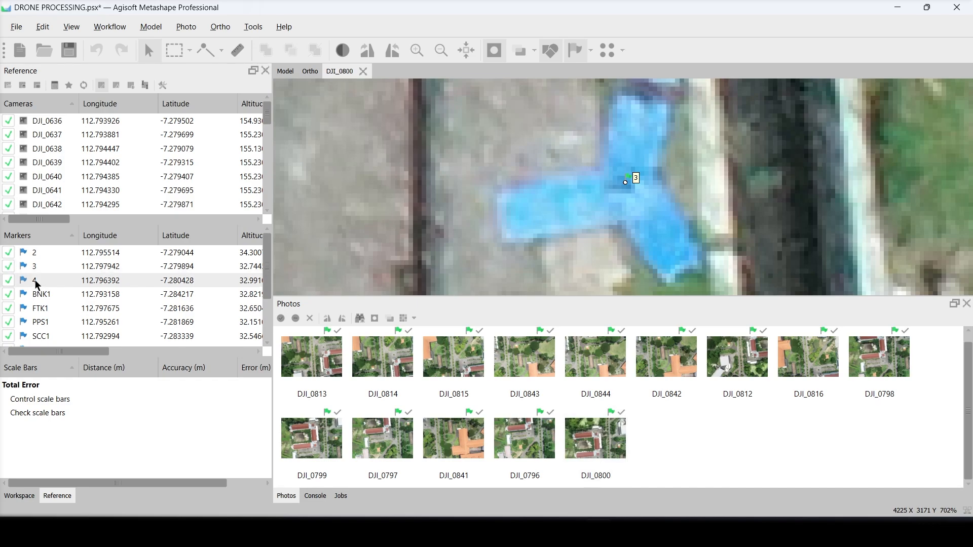
{"action": "left_click", "coordinate": [77, 405]}
{"action": "double_click", "coordinate": [311, 361]}
{"action": "scroll", "coordinate": [559, 218], "scroll_direction": "down", "scroll_amount": 4}
{"action": "left_click_drag", "start_coordinate": [559, 238], "coordinate": [609, 180]}
- Place marker 4 on the blue target's centre in DJI_0742 and DJI_0743
{"action": "double_click", "coordinate": [383, 363]}
{"action": "mouse_move", "coordinate": [624, 138]}
{"action": "left_mouse_down"}
{"action": "mouse_move", "coordinate": [568, 211]}
{"action": "mouse_move", "coordinate": [587, 220]}
{"action": "mouse_move", "coordinate": [576, 220]}
{"action": "left_mouse_up"}
{"action": "left_click_drag", "start_coordinate": [571, 263], "coordinate": [581, 136]}
{"action": "double_click", "coordinate": [454, 358]}
{"action": "left_click_drag", "start_coordinate": [625, 187], "coordinate": [629, 186]}
- Place marker 4 on the blue target's centre in DJI_0740 and DJI_0717
{"action": "double_click", "coordinate": [525, 359]}
{"action": "scroll", "coordinate": [624, 187], "scroll_direction": "up", "scroll_amount": 5}
{"action": "left_click_drag", "start_coordinate": [624, 187], "coordinate": [661, 135]}
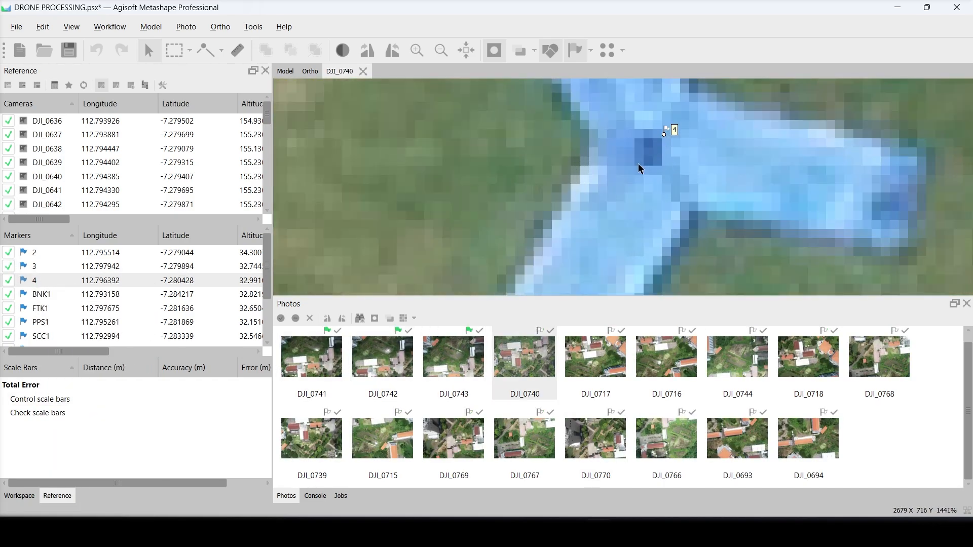
{"action": "double_click", "coordinate": [596, 359]}
{"action": "mouse_move", "coordinate": [634, 179]}
{"action": "left_mouse_down"}
{"action": "mouse_move", "coordinate": [624, 186]}
{"action": "mouse_move", "coordinate": [636, 190]}
{"action": "mouse_move", "coordinate": [623, 187]}
{"action": "mouse_move", "coordinate": [638, 199]}
{"action": "mouse_move", "coordinate": [627, 226]}
{"action": "mouse_move", "coordinate": [623, 178]}
{"action": "mouse_move", "coordinate": [619, 185]}
{"action": "mouse_move", "coordinate": [628, 184]}
{"action": "mouse_move", "coordinate": [620, 190]}
{"action": "mouse_move", "coordinate": [617, 181]}
{"action": "mouse_move", "coordinate": [725, 113]}
{"action": "left_mouse_up"}
- Place marker 4 on the blue target's centre in DJI_0744, DJI_0718, DJI_0768, DJI_0739 and DJI_0715
{"action": "double_click", "coordinate": [750, 356]}
{"action": "double_click", "coordinate": [806, 356]}
{"action": "double_click", "coordinate": [879, 357]}
{"action": "double_click", "coordinate": [325, 437]}
{"action": "double_click", "coordinate": [383, 437]}
- Place marker 4 on the blue target's centre in DJI_0769, DJI_0767, DJI_0770, DJI_0693 and DJI_0694
{"action": "double_click", "coordinate": [454, 437]}
{"action": "double_click", "coordinate": [524, 437]}
{"action": "double_click", "coordinate": [596, 437]}
{"action": "double_click", "coordinate": [737, 437]}
{"action": "double_click", "coordinate": [808, 437]}
- Filter the photos by marker BNK1 and place the marker on its ground target in the first four matching photos
{"action": "right_click", "coordinate": [56, 298]}
{"action": "left_click", "coordinate": [96, 164]}
{"action": "double_click", "coordinate": [312, 357]}
{"action": "double_click", "coordinate": [383, 356]}
{"action": "double_click", "coordinate": [454, 357]}
{"action": "double_click", "coordinate": [525, 356]}
- Place marker BNK1 on its ground target in the fifth to ninth filtered photos
{"action": "double_click", "coordinate": [596, 357]}
{"action": "double_click", "coordinate": [667, 357]}
{"action": "double_click", "coordinate": [737, 357]}
{"action": "double_click", "coordinate": [808, 357]}
{"action": "double_click", "coordinate": [880, 357]}
- Place marker BNK1 on its ground target in the tenth to fourteenth filtered photos
{"action": "double_click", "coordinate": [336, 451]}
{"action": "double_click", "coordinate": [401, 431]}
{"action": "double_click", "coordinate": [457, 433]}
{"action": "double_click", "coordinate": [527, 433]}
{"action": "double_click", "coordinate": [597, 433]}
- Place marker BNK1 on its ground target in the remaining filtered photos
{"action": "double_click", "coordinate": [651, 430]}
{"action": "double_click", "coordinate": [733, 432]}
{"action": "double_click", "coordinate": [806, 433]}
{"action": "double_click", "coordinate": [875, 444]}
{"action": "scroll", "coordinate": [523, 409], "scroll_direction": "down", "scroll_amount": 3}
{"action": "double_click", "coordinate": [314, 437]}
{"action": "left_click", "coordinate": [622, 187]}
- Filter the photos by marker FTK1 and place the marker on the blue target's centre in DJI_0822 and DJI_0823
{"action": "right_click", "coordinate": [50, 308]}
{"action": "left_click", "coordinate": [85, 178]}
{"action": "double_click", "coordinate": [319, 361]}
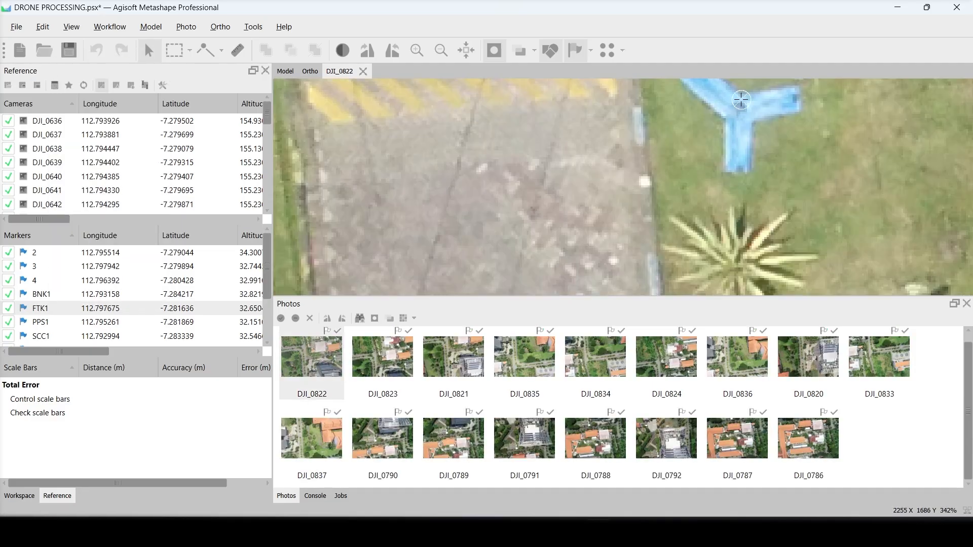
{"action": "double_click", "coordinate": [384, 363]}
{"action": "left_click_drag", "start_coordinate": [623, 187], "coordinate": [617, 275]}
- Place marker FTK1 on the blue target's centre in DJI_0821, DJI_0835, DJI_0834, DJI_0824, DJI_0836, DJI_0820 and DJI_0833
{"action": "double_click", "coordinate": [455, 376]}
{"action": "double_click", "coordinate": [525, 364]}
{"action": "mouse_move", "coordinate": [623, 187]}
{"action": "left_mouse_down"}
{"action": "mouse_move", "coordinate": [626, 206]}
{"action": "mouse_move", "coordinate": [627, 189]}
{"action": "left_mouse_up"}
{"action": "double_click", "coordinate": [592, 360]}
{"action": "double_click", "coordinate": [642, 355]}
{"action": "double_click", "coordinate": [713, 351]}
{"action": "double_click", "coordinate": [791, 352]}
{"action": "double_click", "coordinate": [861, 353]}
- Place marker FTK1 on the ground target's centre in DJI_0837, DJI_0790, DJI_0789, DJI_0791 and DJI_0788
{"action": "double_click", "coordinate": [311, 438]}
{"action": "double_click", "coordinate": [383, 439]}
{"action": "double_click", "coordinate": [454, 439]}
{"action": "double_click", "coordinate": [525, 439]}
{"action": "double_click", "coordinate": [596, 439]}
- Inspect marker FTK1's location in DJI_0792, and place the marker on its ground target in DJI_0787 and DJI_0786
{"action": "double_click", "coordinate": [667, 438]}
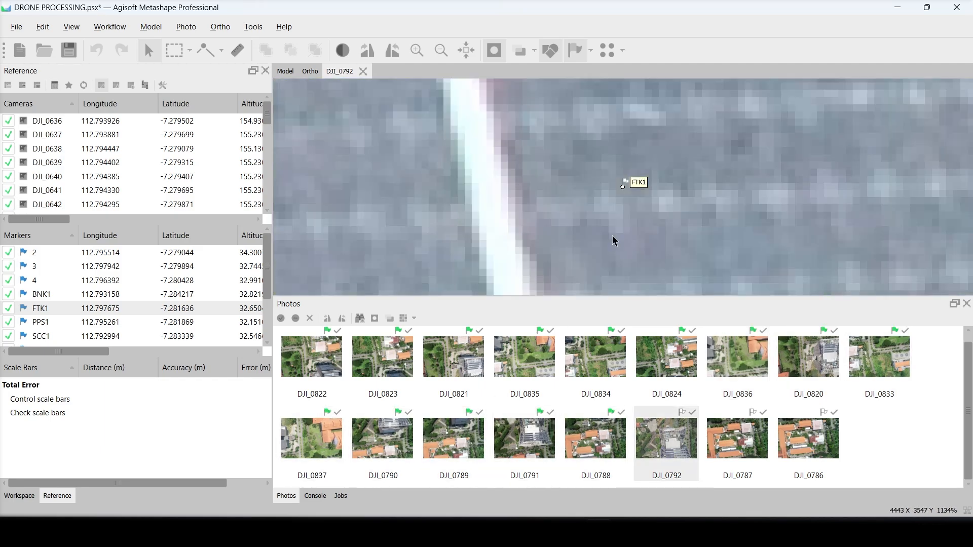
{"action": "scroll", "coordinate": [612, 235], "scroll_direction": "down", "scroll_amount": 10}
{"action": "scroll", "coordinate": [628, 219], "scroll_direction": "up", "scroll_amount": 4}
{"action": "scroll", "coordinate": [624, 216], "scroll_direction": "down", "scroll_amount": 4}
{"action": "scroll", "coordinate": [624, 215], "scroll_direction": "up", "scroll_amount": 8}
{"action": "double_click", "coordinate": [738, 440]}
{"action": "scroll", "coordinate": [619, 182], "scroll_direction": "up", "scroll_amount": 7}
{"action": "left_click_drag", "start_coordinate": [657, 179], "coordinate": [627, 197]}
{"action": "double_click", "coordinate": [808, 439]}
{"action": "scroll", "coordinate": [625, 193], "scroll_direction": "down", "scroll_amount": 4}
{"action": "scroll", "coordinate": [626, 197], "scroll_direction": "down", "scroll_amount": 5}
- Filter the photos by marker PPS1
{"action": "right_click", "coordinate": [51, 324]}
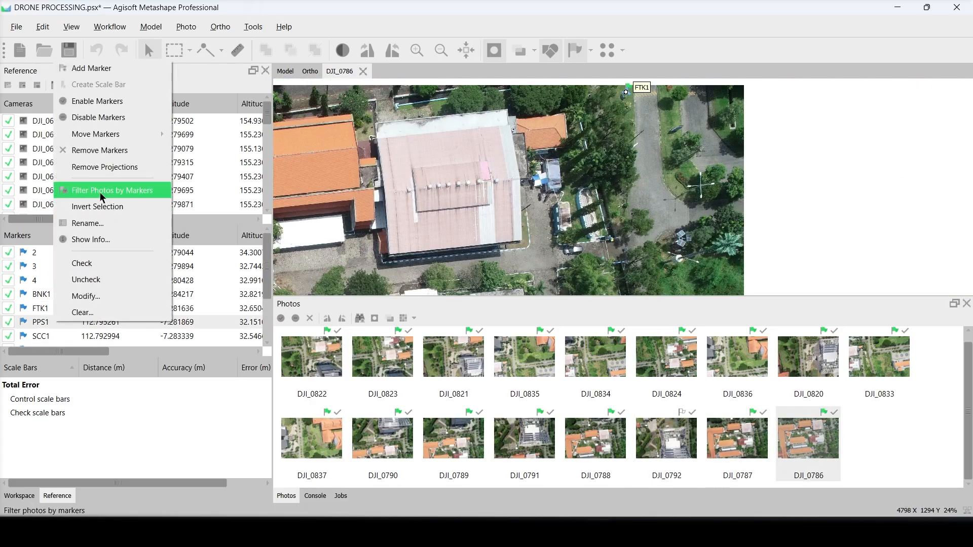
{"action": "left_click", "coordinate": [127, 191]}
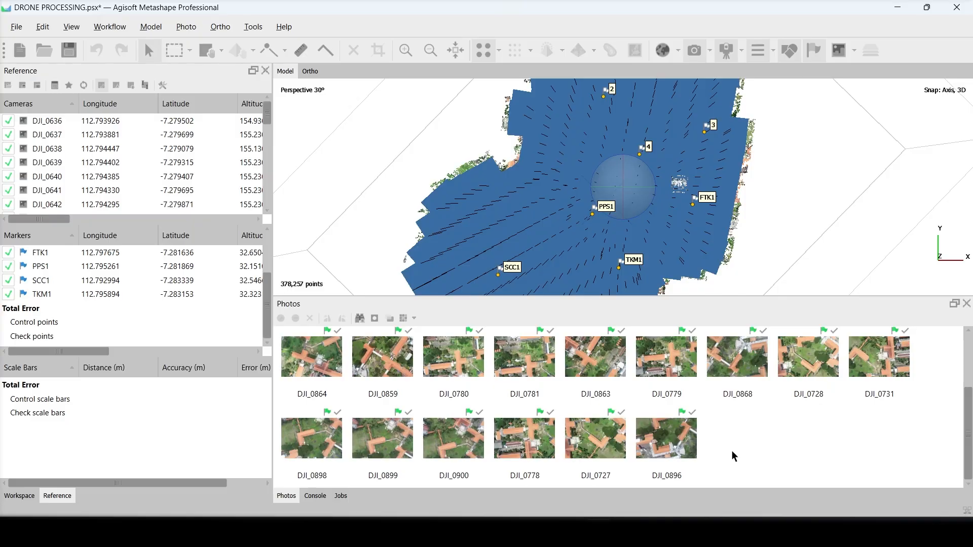
- Optimize the camera alignment of Chunk 1, fitting f, cx, cy, k1, k2, k3, p1 and p2
{"action": "scroll", "coordinate": [634, 145], "scroll_direction": "up", "scroll_amount": 10}
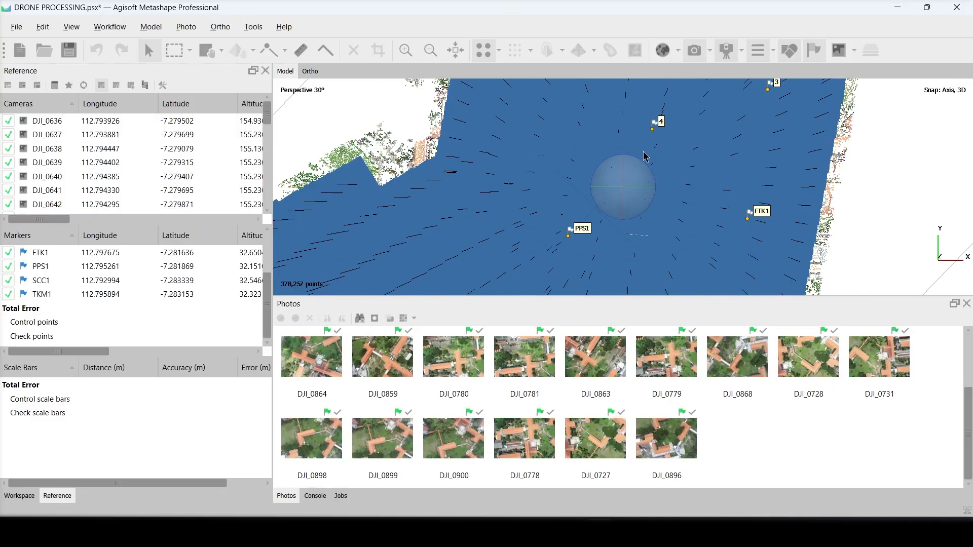
{"action": "scroll", "coordinate": [646, 156], "scroll_direction": "down", "scroll_amount": 3}
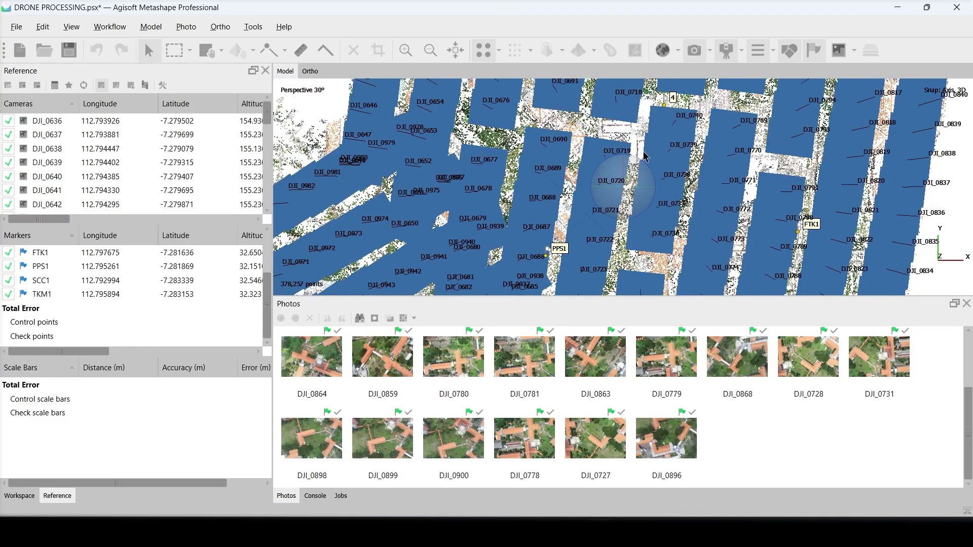
{"action": "scroll", "coordinate": [687, 105], "scroll_direction": "up", "scroll_amount": 5}
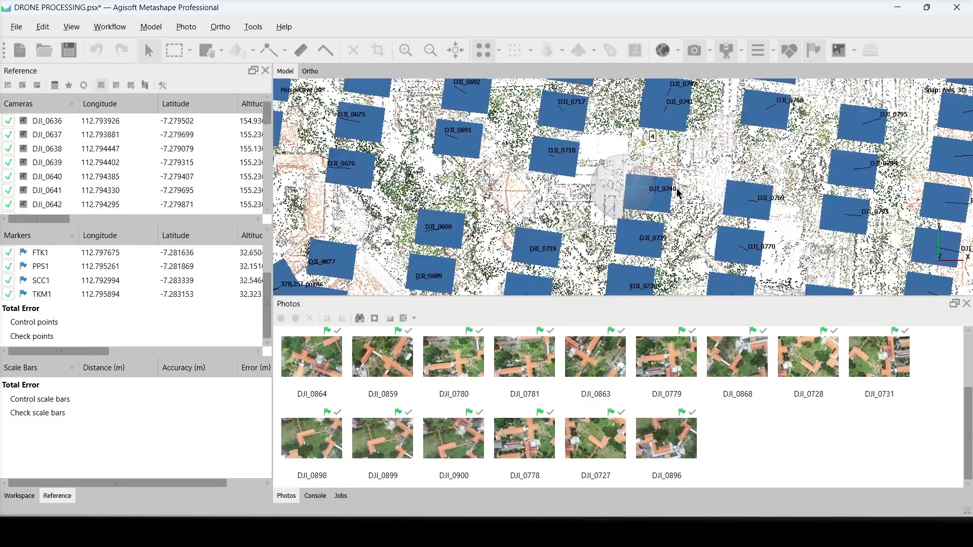
{"action": "scroll", "coordinate": [598, 232], "scroll_direction": "down", "scroll_amount": 8}
{"action": "left_click_drag", "start_coordinate": [598, 234], "coordinate": [592, 198]}
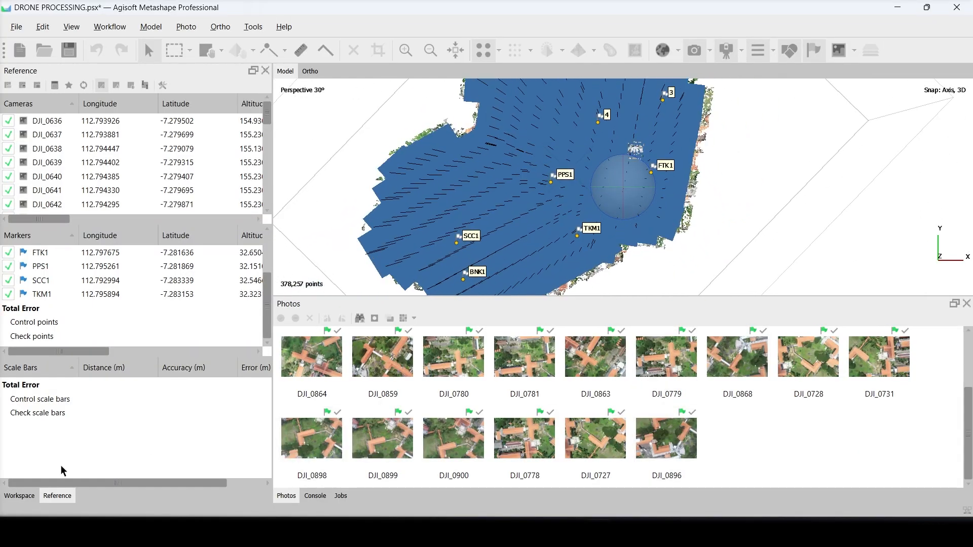
{"action": "left_click", "coordinate": [27, 499]}
{"action": "left_click", "coordinate": [71, 117]}
{"action": "right_click", "coordinate": [72, 117]}
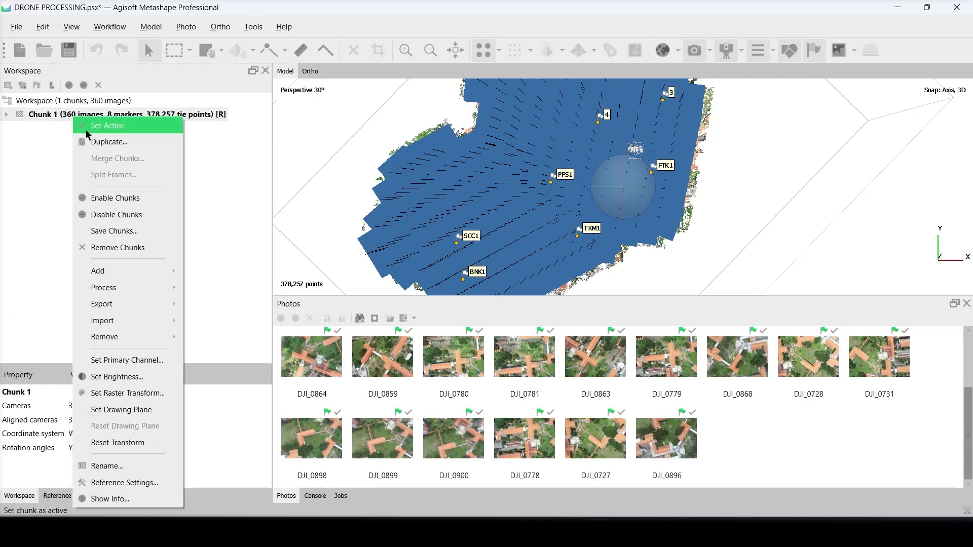
{"action": "mouse_move", "coordinate": [144, 288]}
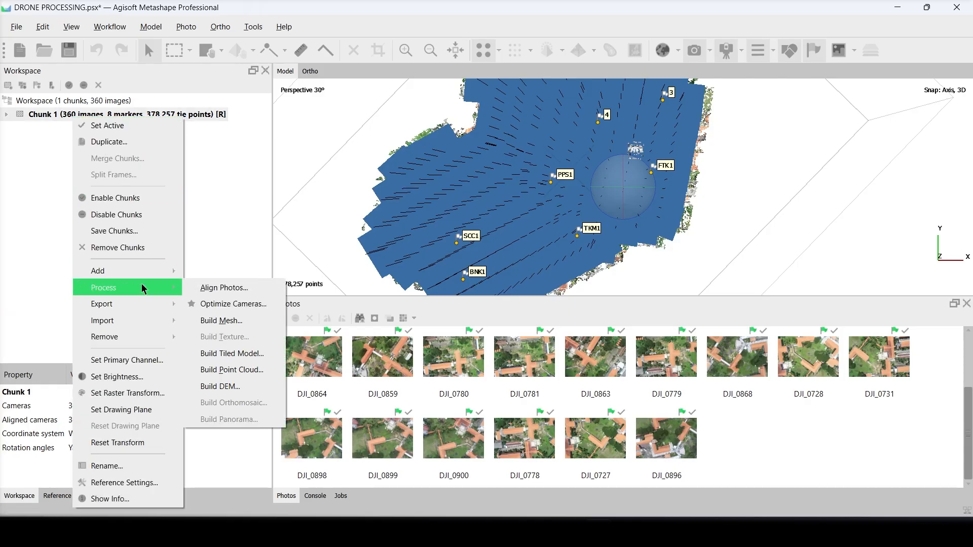
{"action": "left_click", "coordinate": [218, 304]}
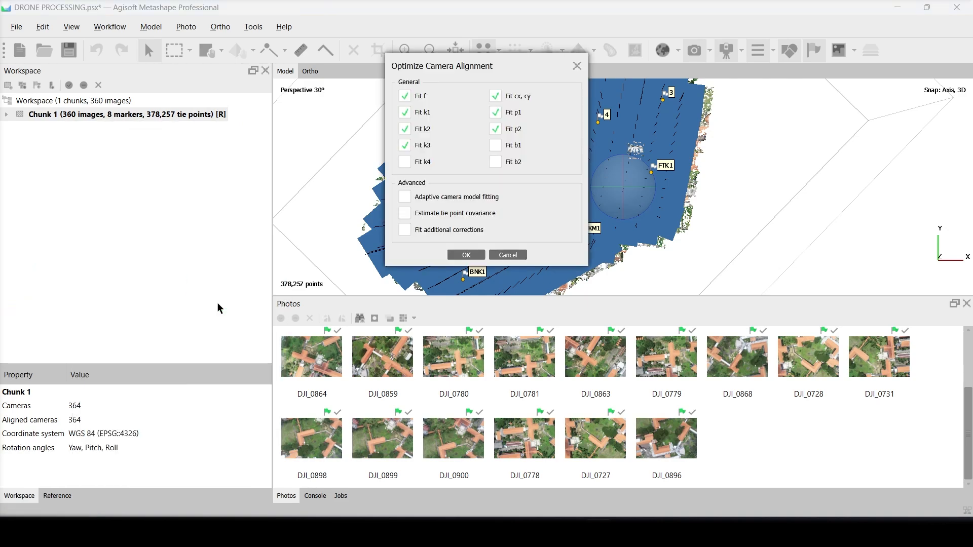
{"action": "left_click", "coordinate": [468, 255]}
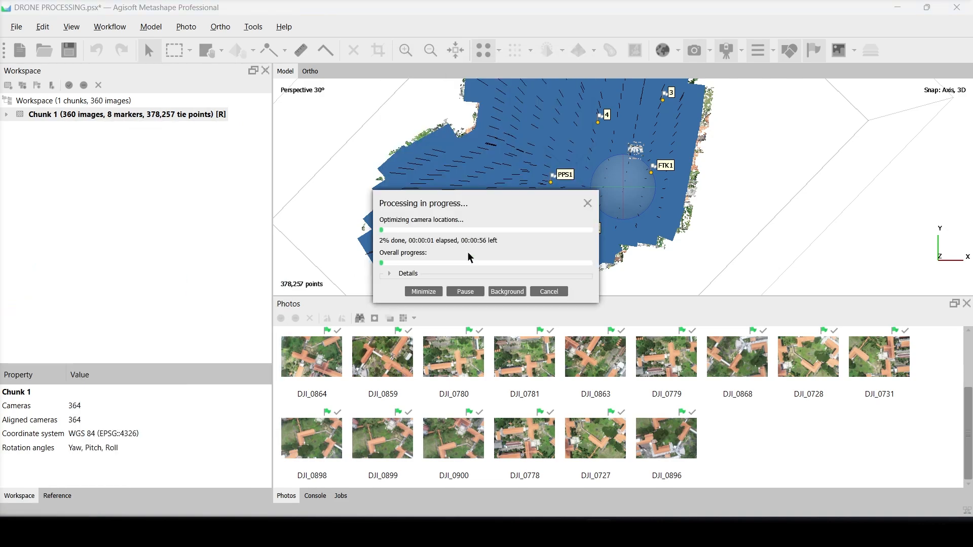
- Display the error values in the reference data and sort the markers by Error (m) in ascending order
{"action": "left_click", "coordinate": [67, 497]}
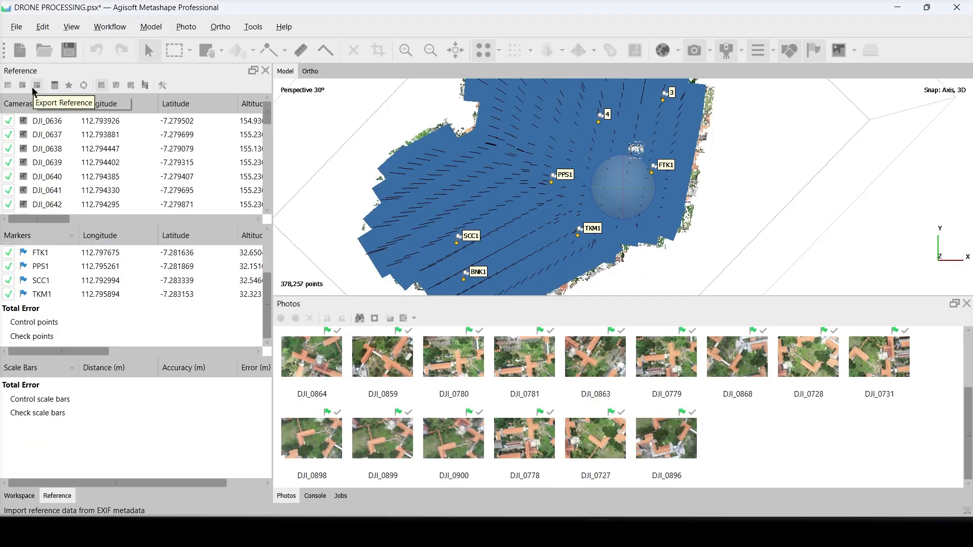
{"action": "left_click", "coordinate": [115, 85]}
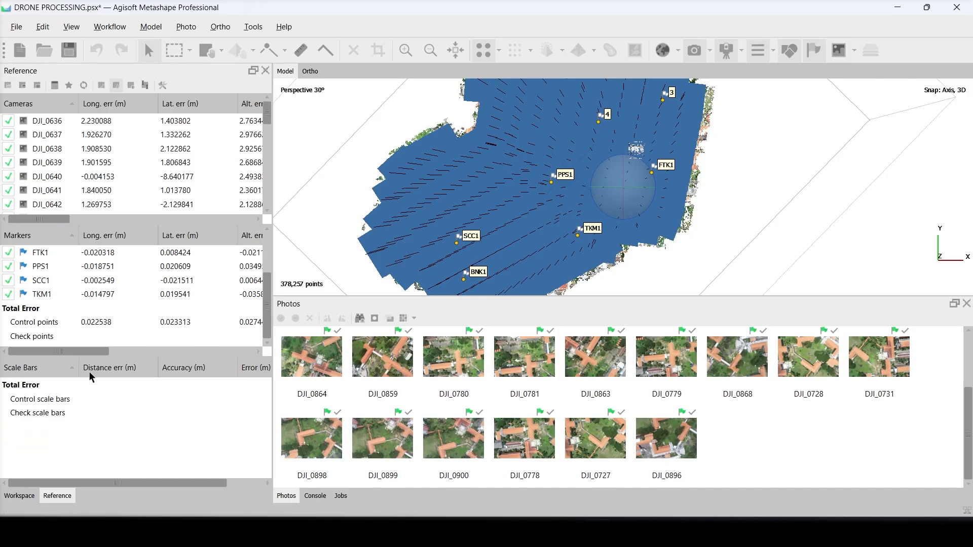
{"action": "left_click_drag", "start_coordinate": [95, 348], "coordinate": [242, 345]}
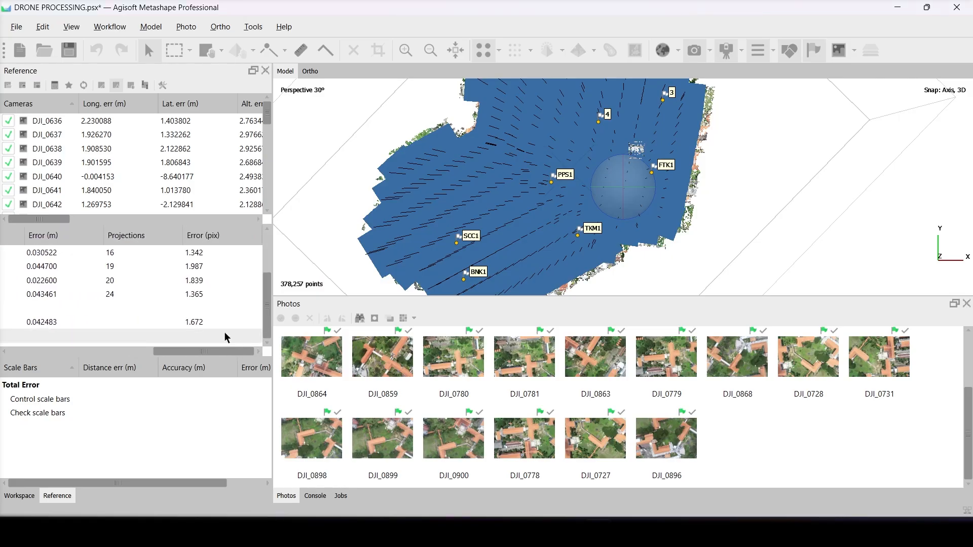
{"action": "left_click_drag", "start_coordinate": [187, 347], "coordinate": [142, 350]}
{"action": "left_click", "coordinate": [152, 236]}
{"action": "left_click", "coordinate": [162, 237]}
{"action": "left_click", "coordinate": [162, 237]}
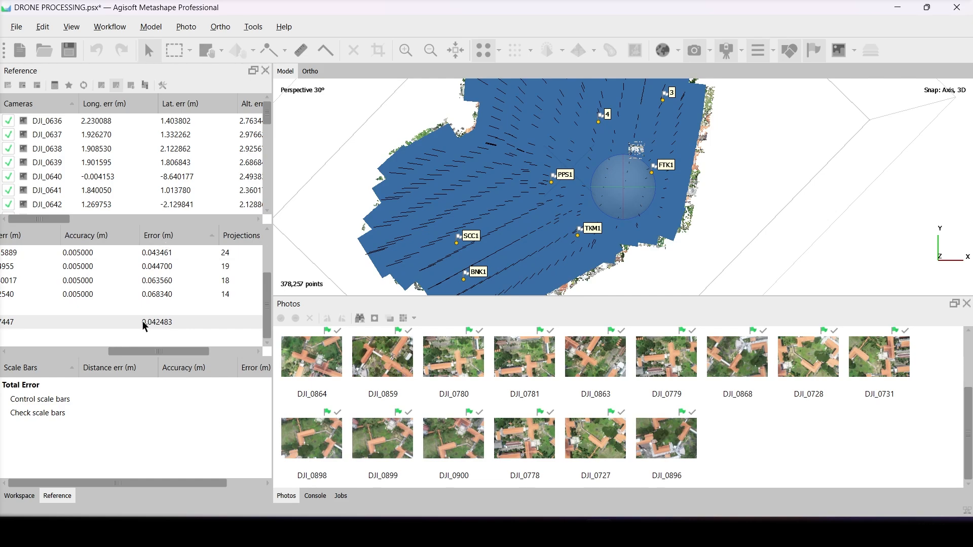
- Examine the markers' latitude, altitude, total and pixel errors along with the overall control point error
{"action": "left_click_drag", "start_coordinate": [153, 352], "coordinate": [117, 349]}
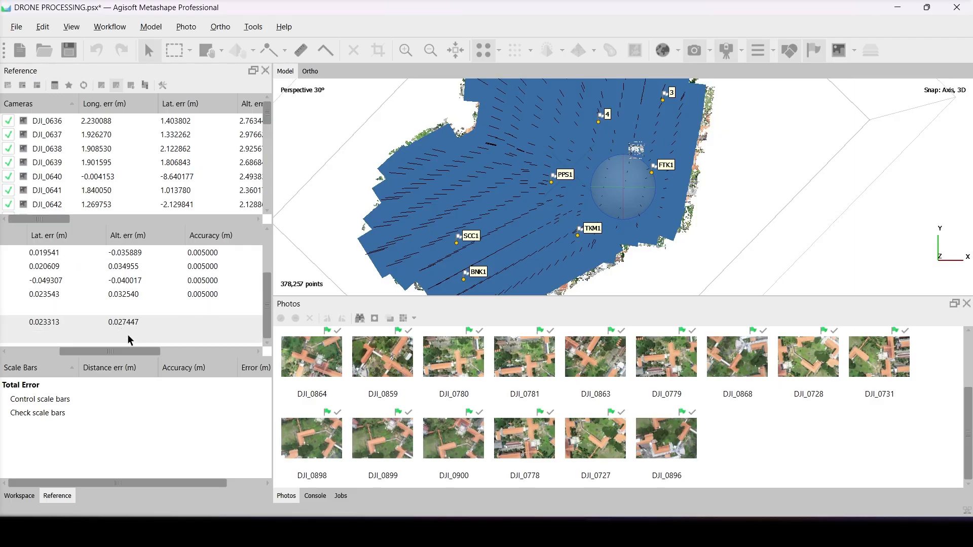
{"action": "left_click_drag", "start_coordinate": [118, 350], "coordinate": [41, 355]}
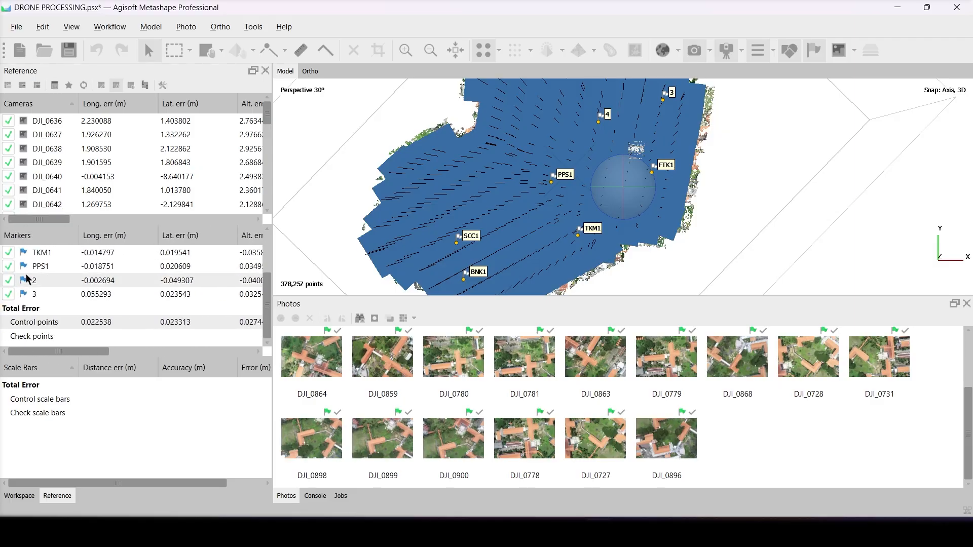
{"action": "scroll", "coordinate": [62, 260], "scroll_direction": "up", "scroll_amount": 2}
{"action": "left_click_drag", "start_coordinate": [84, 351], "coordinate": [222, 339]}
{"action": "scroll", "coordinate": [80, 283], "scroll_direction": "down", "scroll_amount": 1}
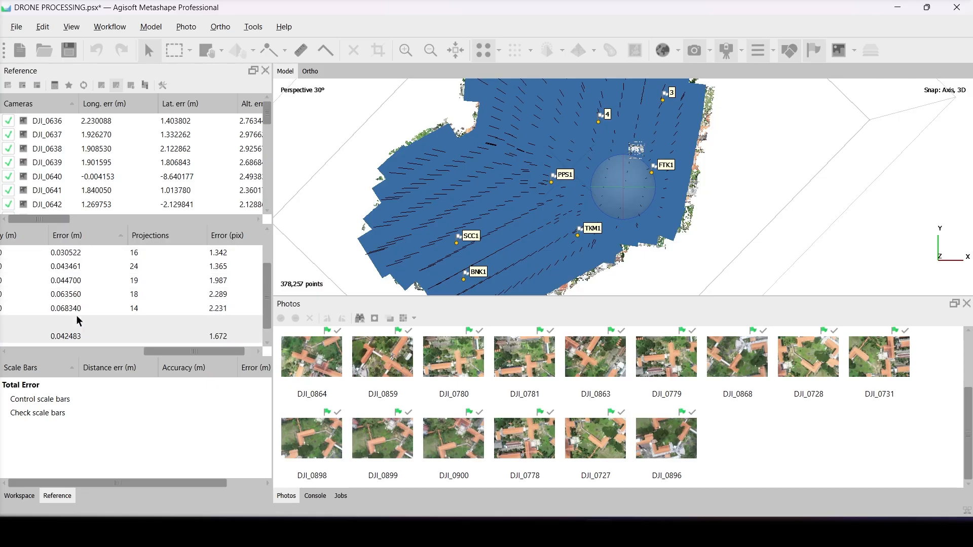
{"action": "scroll", "coordinate": [77, 315], "scroll_direction": "down", "scroll_amount": 1}
{"action": "mouse_move", "coordinate": [167, 350]}
{"action": "left_mouse_down"}
{"action": "mouse_move", "coordinate": [183, 354]}
{"action": "mouse_move", "coordinate": [165, 355]}
{"action": "left_mouse_up"}
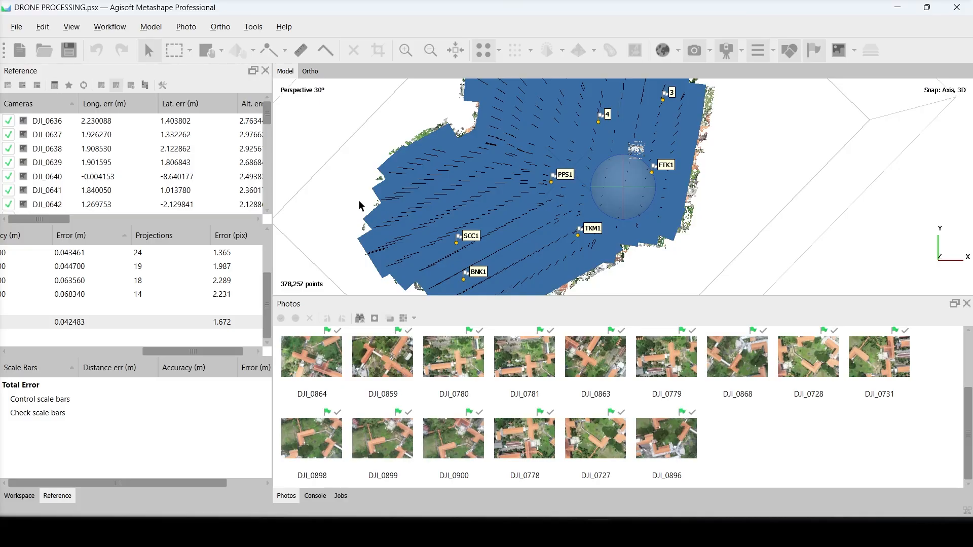
- Build the point cloud from depth maps with High quality, Mild depth filtering and calculated point colors
{"action": "left_click", "coordinate": [20, 498]}
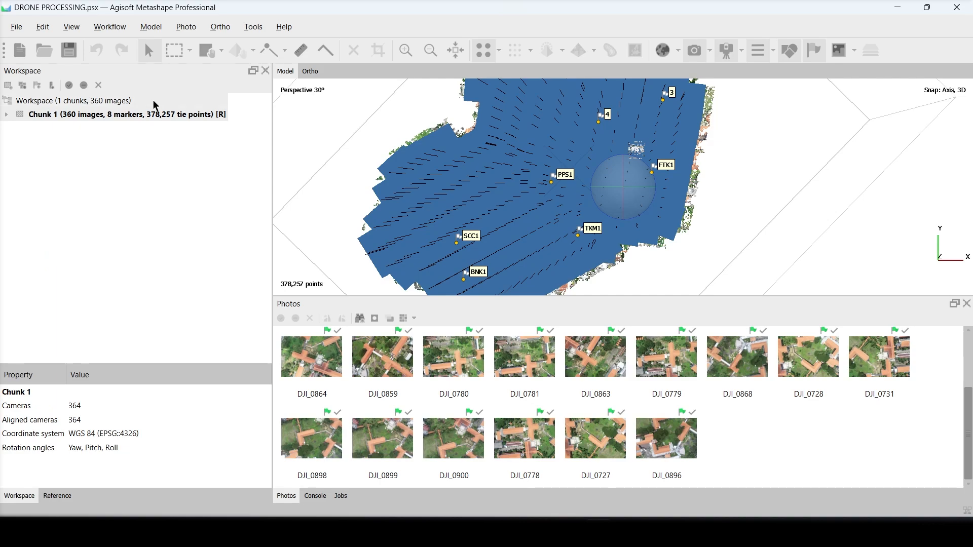
{"action": "left_click", "coordinate": [124, 30]}
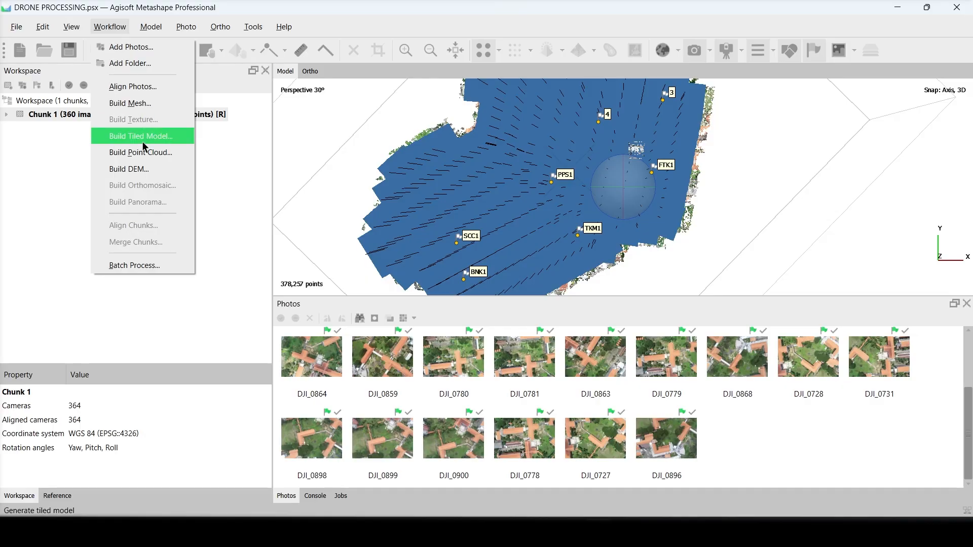
{"action": "left_click", "coordinate": [144, 155]}
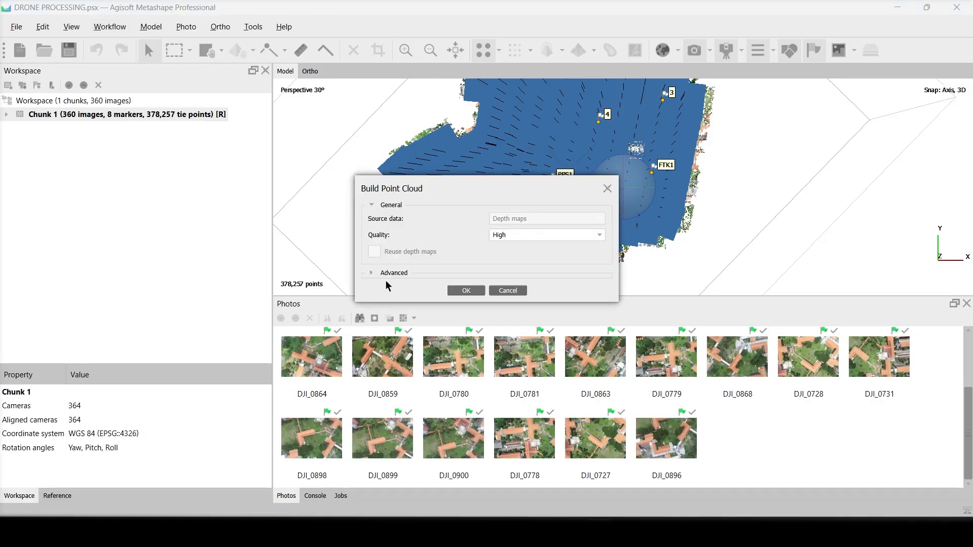
{"action": "left_click", "coordinate": [385, 275]}
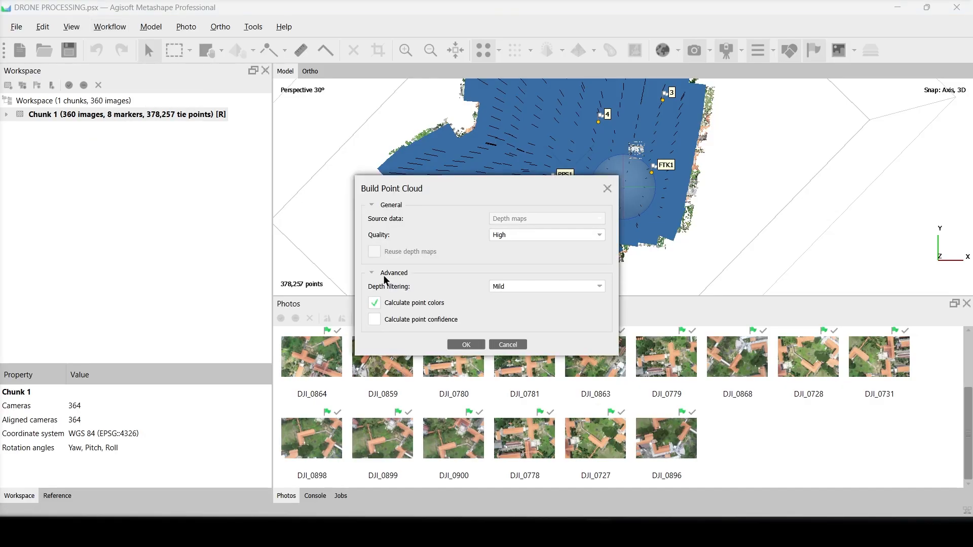
{"action": "left_click", "coordinate": [518, 234]}
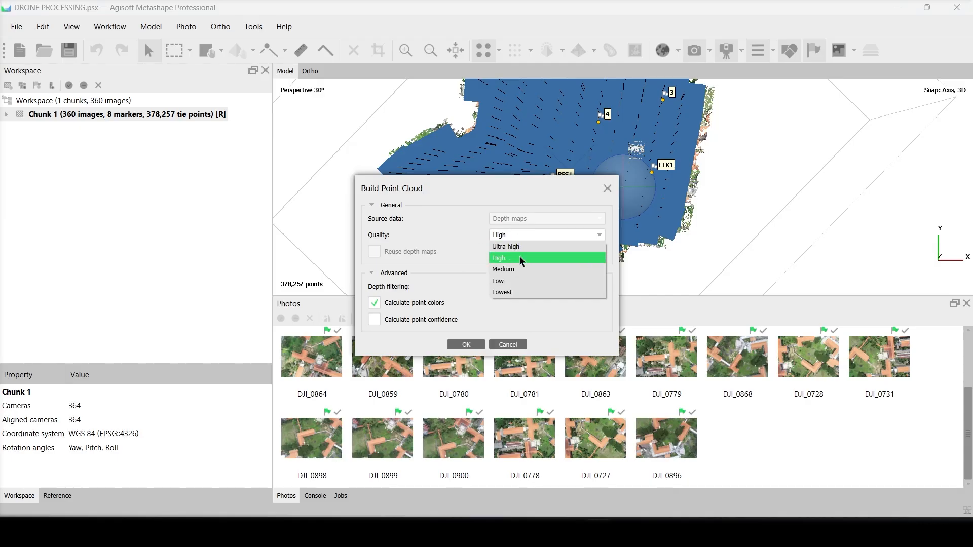
{"action": "left_click", "coordinate": [458, 229]}
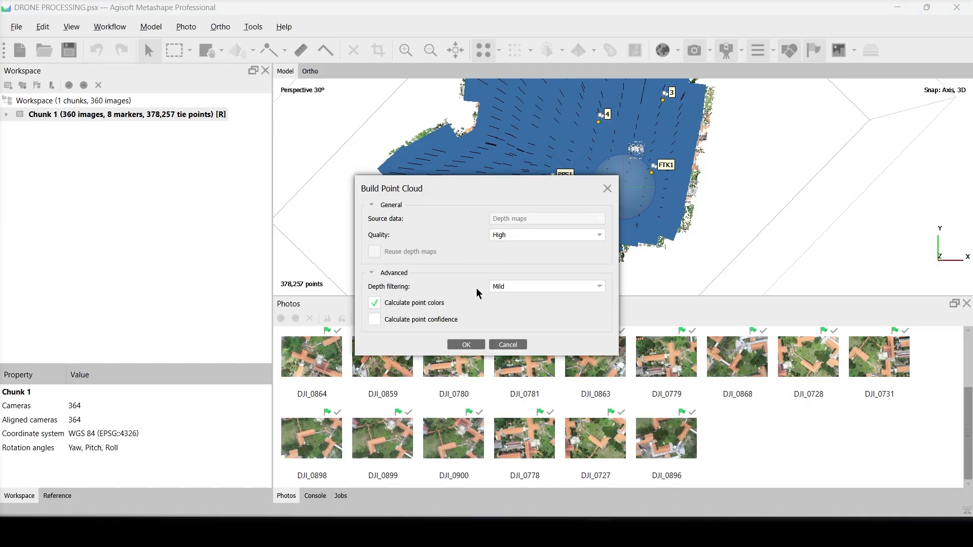
{"action": "left_click", "coordinate": [500, 292]}
{"action": "left_click", "coordinate": [503, 295]}
{"action": "left_click", "coordinate": [479, 345]}
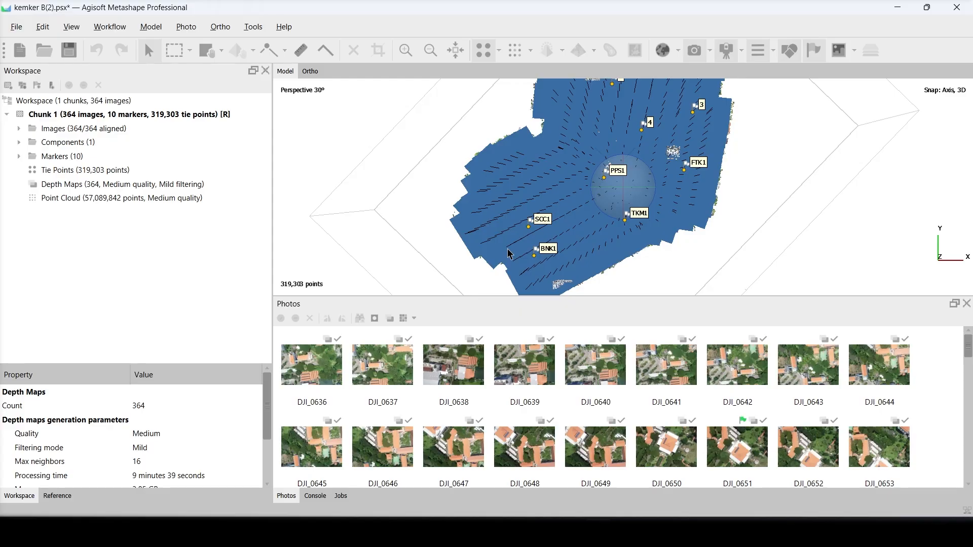
- Hide the camera positions in the 3D model view
{"action": "middle_click_drag", "start_coordinate": [606, 225], "coordinate": [602, 218]}
{"action": "left_click_drag", "start_coordinate": [627, 209], "coordinate": [654, 141]}
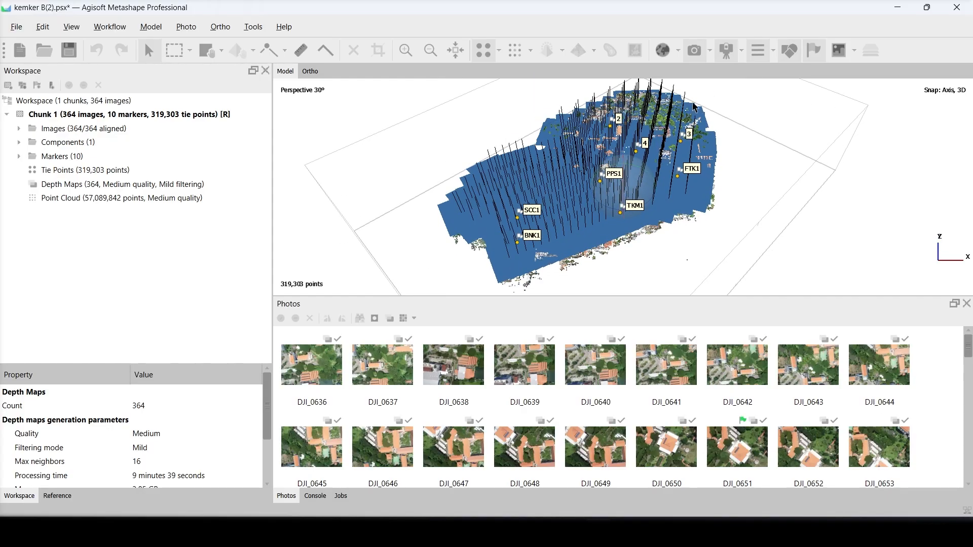
{"action": "left_click", "coordinate": [693, 51]}
- Examine the tie points and marker locations across the model from close up, oblique and overall views
{"action": "scroll", "coordinate": [577, 226], "scroll_direction": "up", "scroll_amount": 4}
{"action": "scroll", "coordinate": [576, 226], "scroll_direction": "up", "scroll_amount": 5}
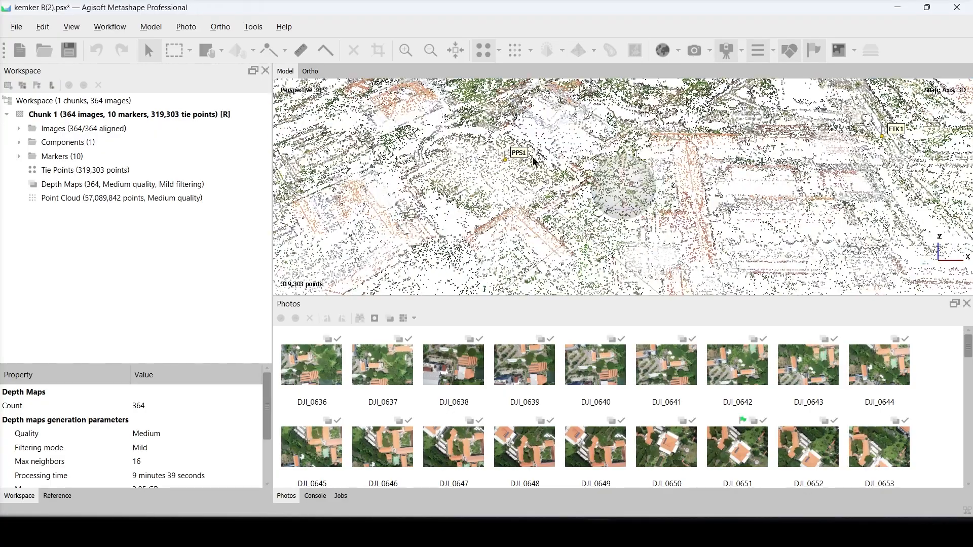
{"action": "scroll", "coordinate": [624, 202], "scroll_direction": "up", "scroll_amount": 4}
{"action": "left_click_drag", "start_coordinate": [485, 114], "coordinate": [618, 196]}
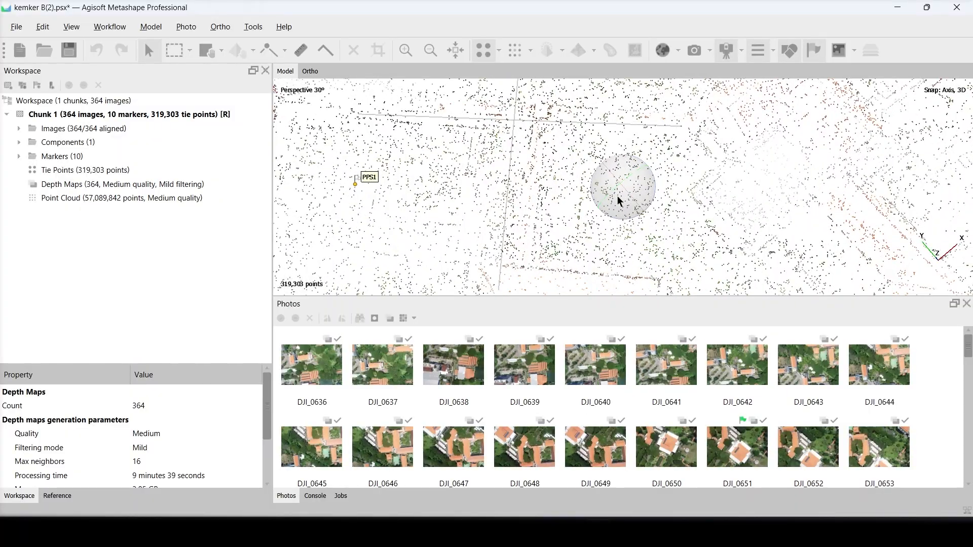
{"action": "left_click_drag", "start_coordinate": [597, 241], "coordinate": [561, 224]}
{"action": "right_click", "coordinate": [561, 260]}
{"action": "left_click", "coordinate": [530, 245]}
{"action": "scroll", "coordinate": [531, 246], "scroll_direction": "down", "scroll_amount": 8}
{"action": "left_click_drag", "start_coordinate": [615, 203], "coordinate": [616, 134]}
{"action": "scroll", "coordinate": [611, 221], "scroll_direction": "up", "scroll_amount": 5}
{"action": "scroll", "coordinate": [611, 221], "scroll_direction": "down", "scroll_amount": 6}
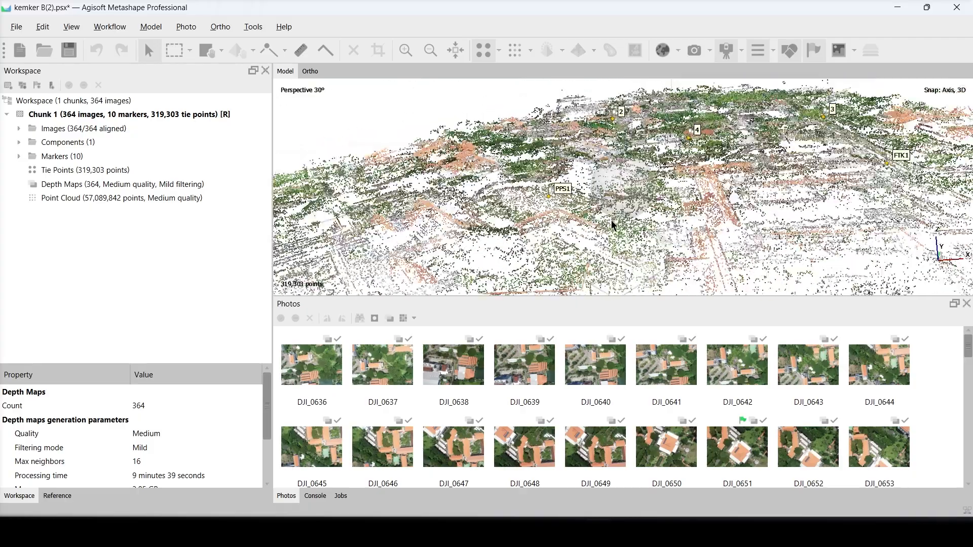
{"action": "mouse_move", "coordinate": [611, 220]}
{"action": "left_mouse_down"}
{"action": "mouse_move", "coordinate": [643, 216]}
{"action": "mouse_move", "coordinate": [637, 197]}
{"action": "mouse_move", "coordinate": [623, 201]}
{"action": "mouse_move", "coordinate": [622, 214]}
{"action": "left_mouse_up"}
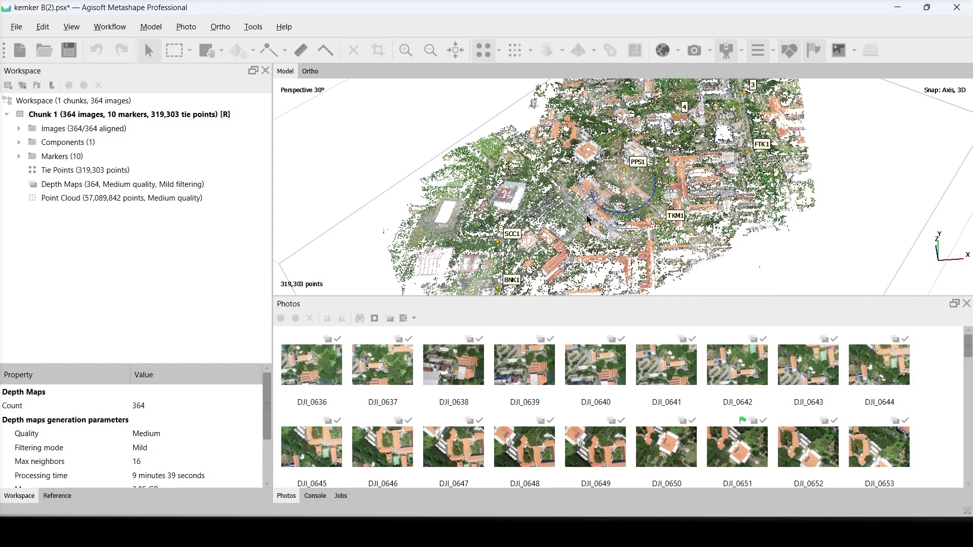
- Build the mesh from the point cloud as a Height field (2.5D) with High face count, default interpolation and calculated vertex colors
{"action": "left_click", "coordinate": [114, 30]}
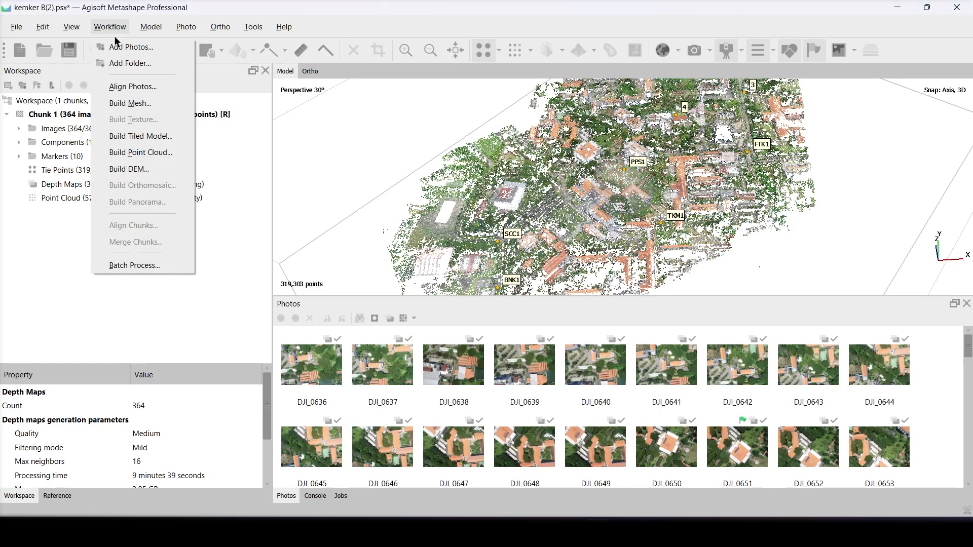
{"action": "left_click", "coordinate": [125, 102]}
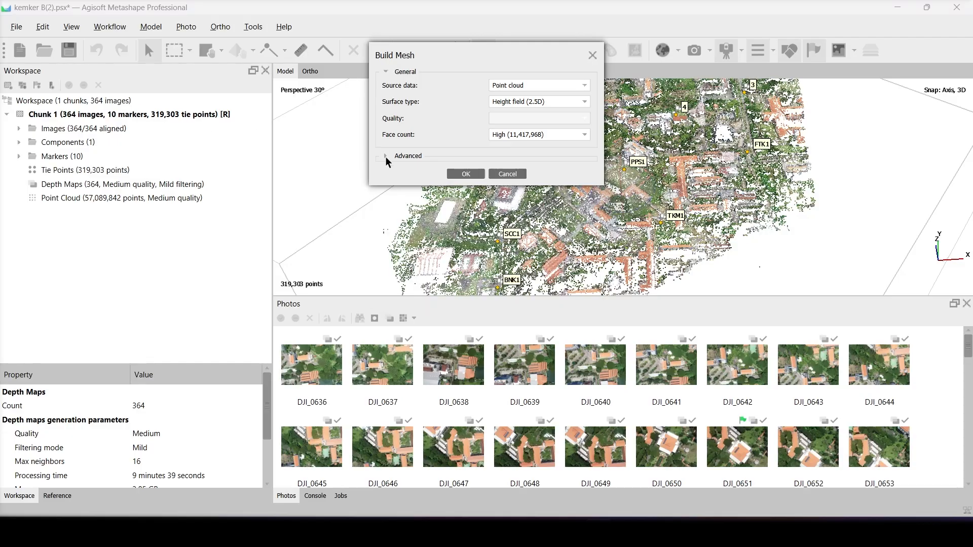
{"action": "left_click", "coordinate": [386, 156]}
{"action": "left_click", "coordinate": [552, 83]}
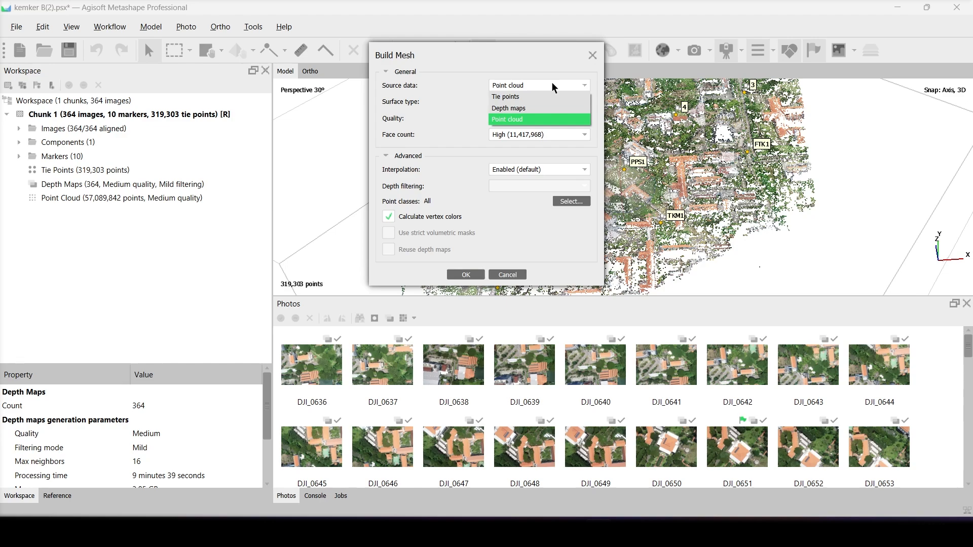
{"action": "left_click", "coordinate": [552, 83]}
{"action": "left_click", "coordinate": [555, 104]}
{"action": "left_click", "coordinate": [555, 104]}
{"action": "left_click", "coordinate": [562, 133]}
{"action": "left_click", "coordinate": [562, 133]}
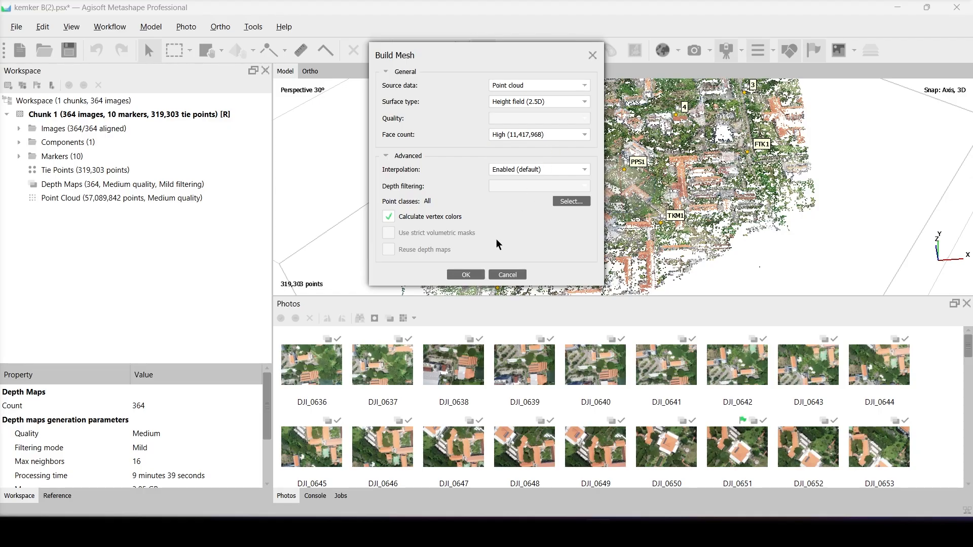
{"action": "left_click", "coordinate": [466, 275]}
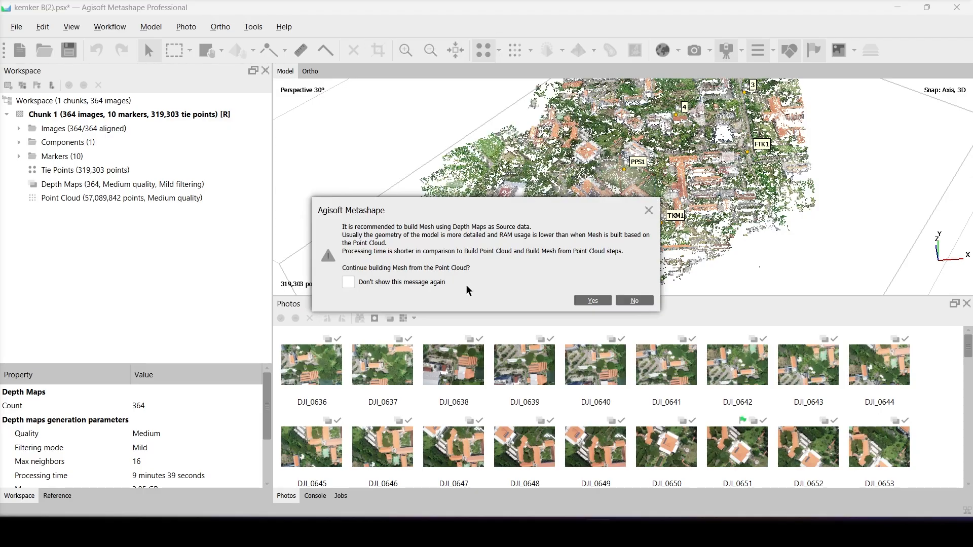
{"action": "left_click", "coordinate": [582, 304]}
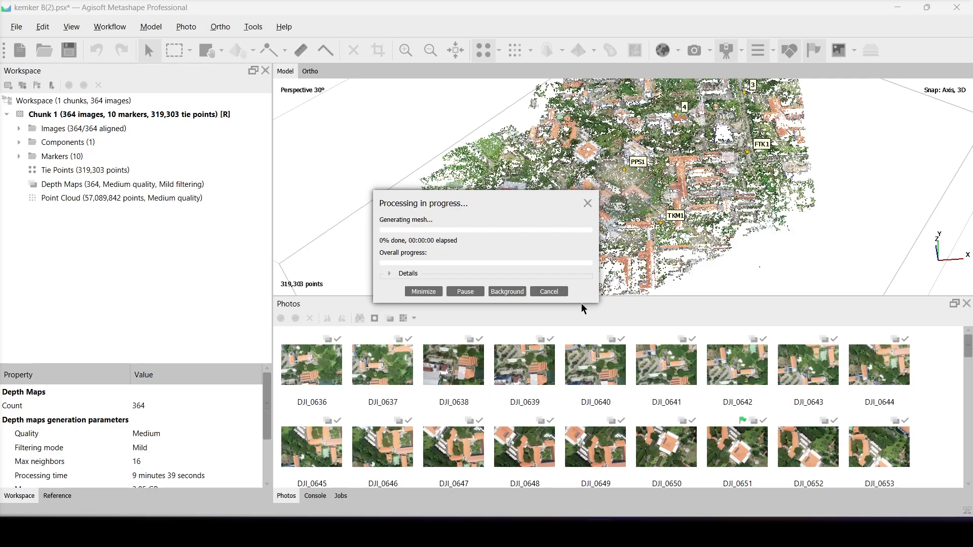
{"action": "left_click", "coordinate": [394, 274]}
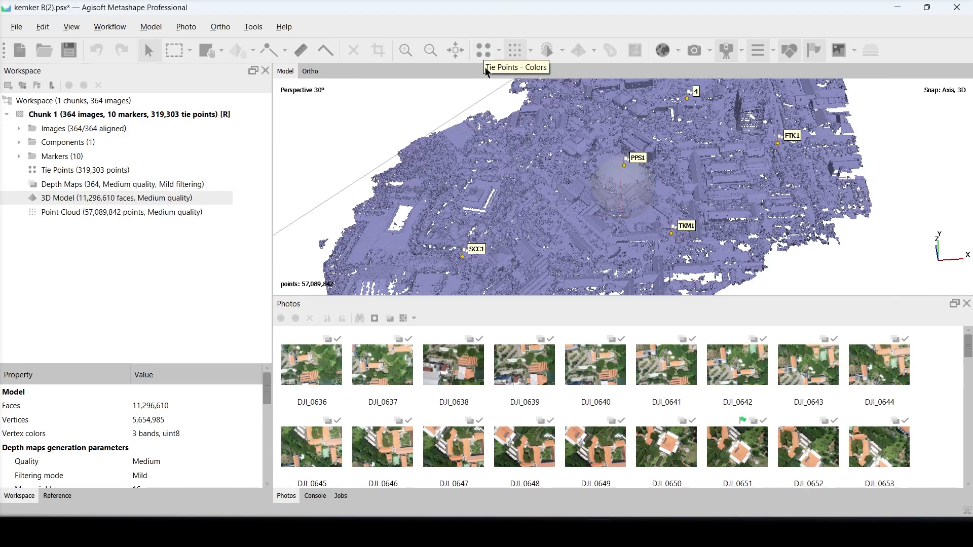
- Display the 3D model in shaded mode and examine the buildings from a closer, oblique angle
{"action": "scroll", "coordinate": [584, 230], "scroll_direction": "up", "scroll_amount": 10}
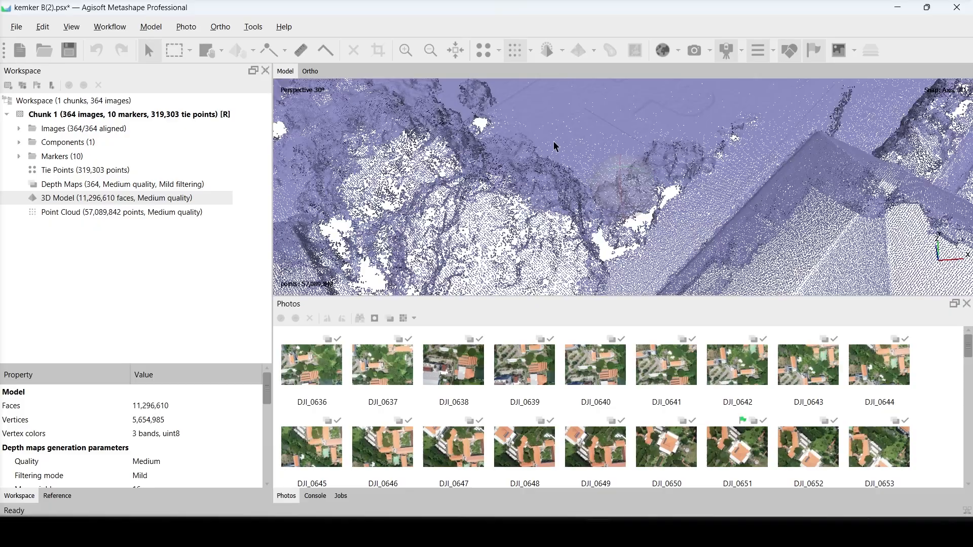
{"action": "left_click", "coordinate": [527, 50]}
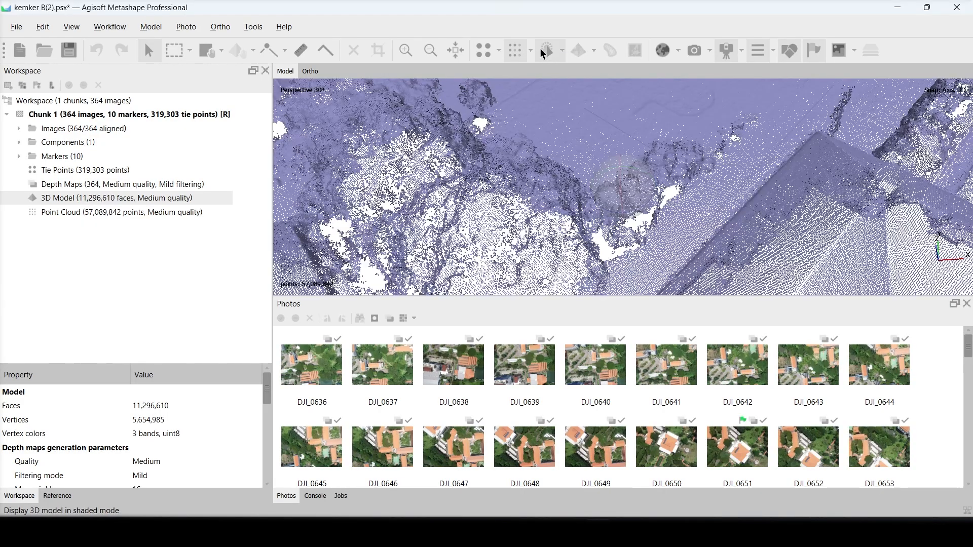
{"action": "scroll", "coordinate": [598, 239], "scroll_direction": "down", "scroll_amount": 8}
{"action": "middle_click_drag", "start_coordinate": [573, 282], "coordinate": [648, 285]}
{"action": "scroll", "coordinate": [691, 223], "scroll_direction": "up", "scroll_amount": 7}
{"action": "left_click_drag", "start_coordinate": [617, 202], "coordinate": [616, 150]}
- Switch the 3D model to wireframe display and examine the mesh around the buildings and marker PPS1
{"action": "left_click", "coordinate": [562, 50]}
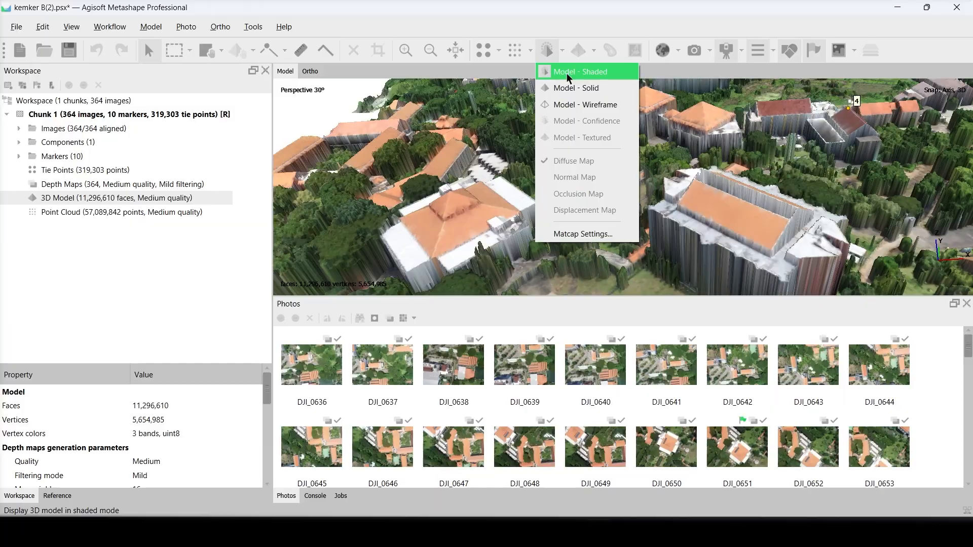
{"action": "left_click", "coordinate": [583, 104]}
{"action": "mouse_move", "coordinate": [704, 242]}
{"action": "left_mouse_down"}
{"action": "mouse_move", "coordinate": [522, 170]}
{"action": "mouse_move", "coordinate": [532, 137]}
{"action": "left_mouse_up"}
- Return the 3D model to shaded display and view a wider area around marker PPS1
{"action": "left_click", "coordinate": [562, 51]}
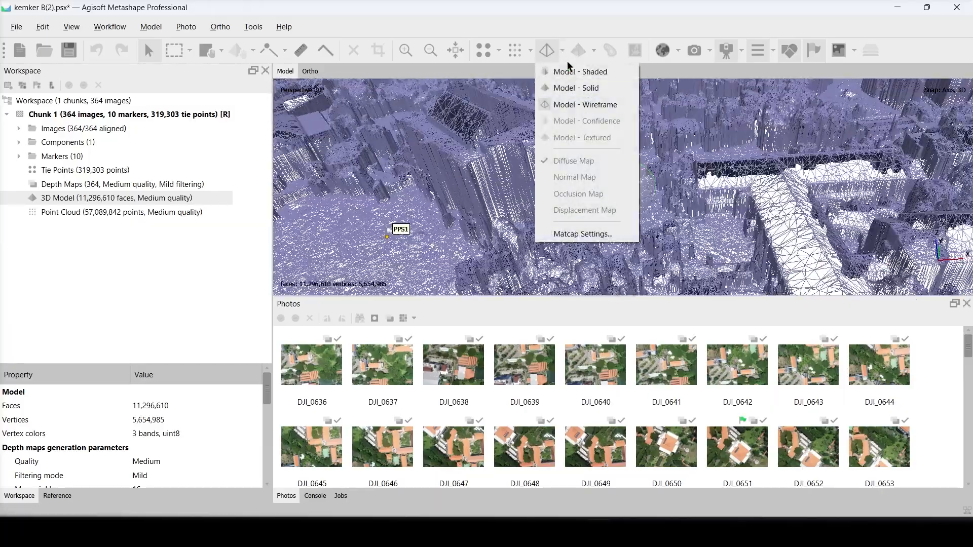
{"action": "left_click", "coordinate": [563, 71]}
{"action": "left_click", "coordinate": [530, 51]}
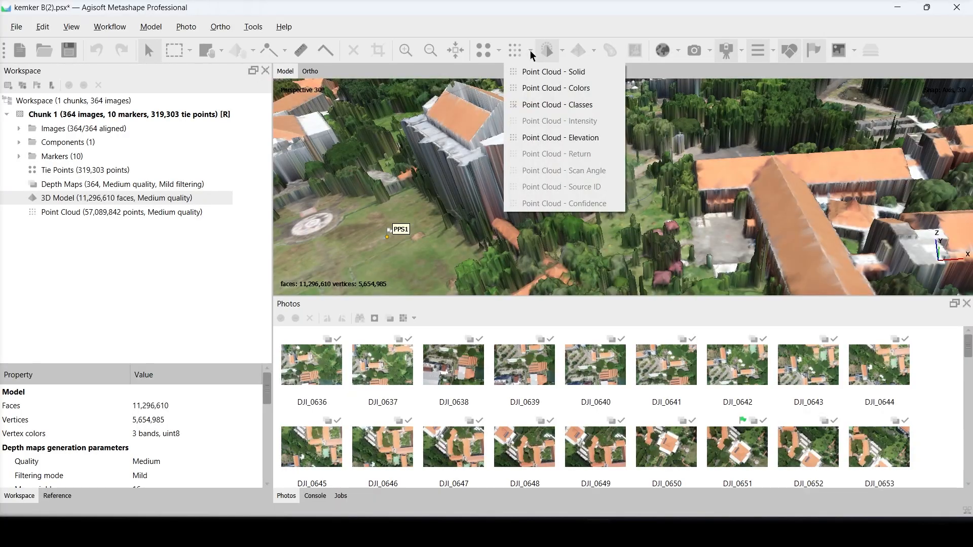
{"action": "left_click", "coordinate": [564, 52]}
{"action": "left_click", "coordinate": [564, 52]}
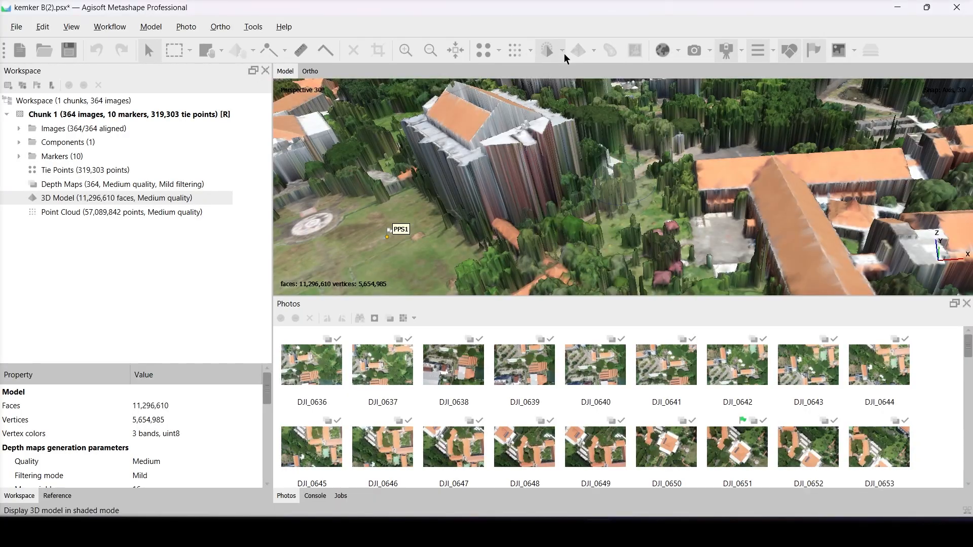
{"action": "scroll", "coordinate": [525, 151], "scroll_direction": "down", "scroll_amount": 2}
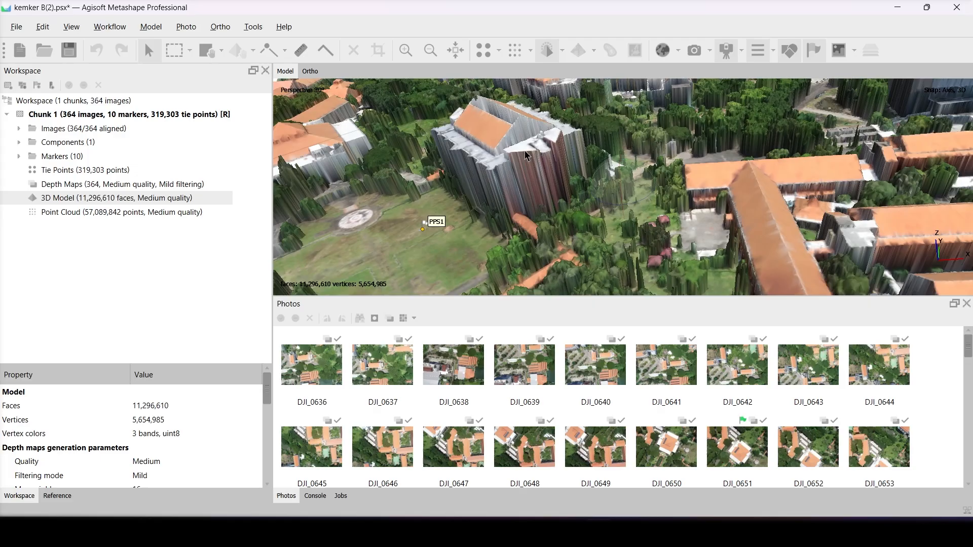
{"action": "scroll", "coordinate": [524, 150], "scroll_direction": "down", "scroll_amount": 3}
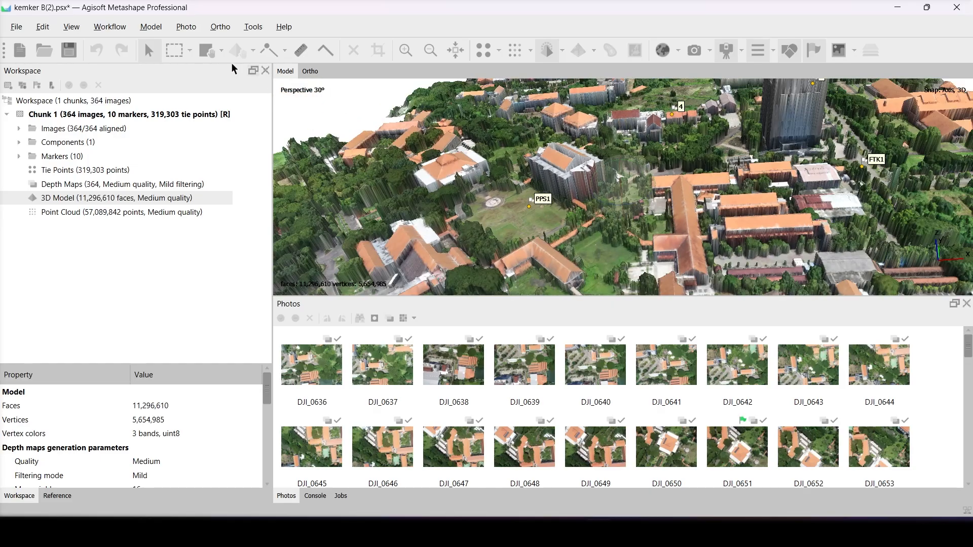
- Build a Diffuse map texture from Images with Generic mapping, Mosaic blending, size 8192 x 1, hole filling and ghosting filter enabled
{"action": "left_click", "coordinate": [112, 27]}
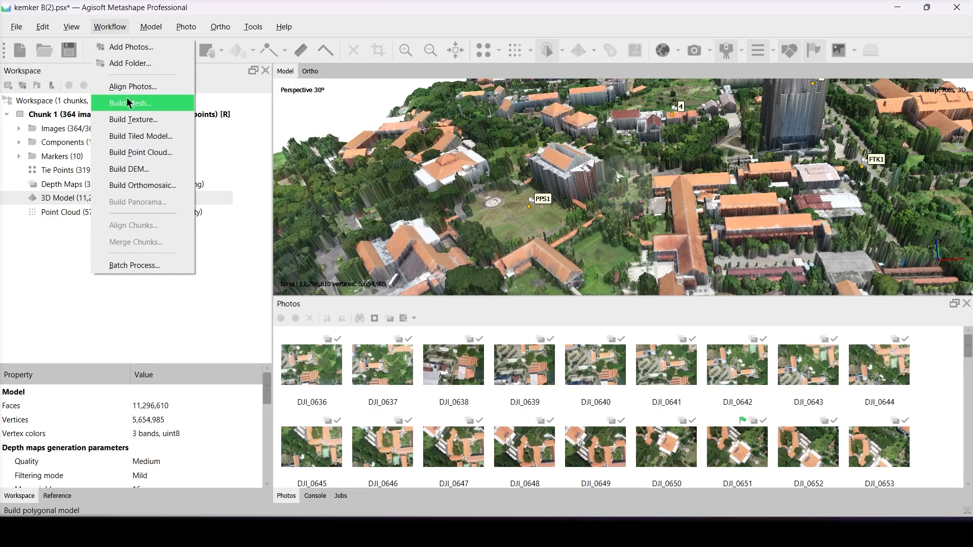
{"action": "left_click", "coordinate": [135, 122]}
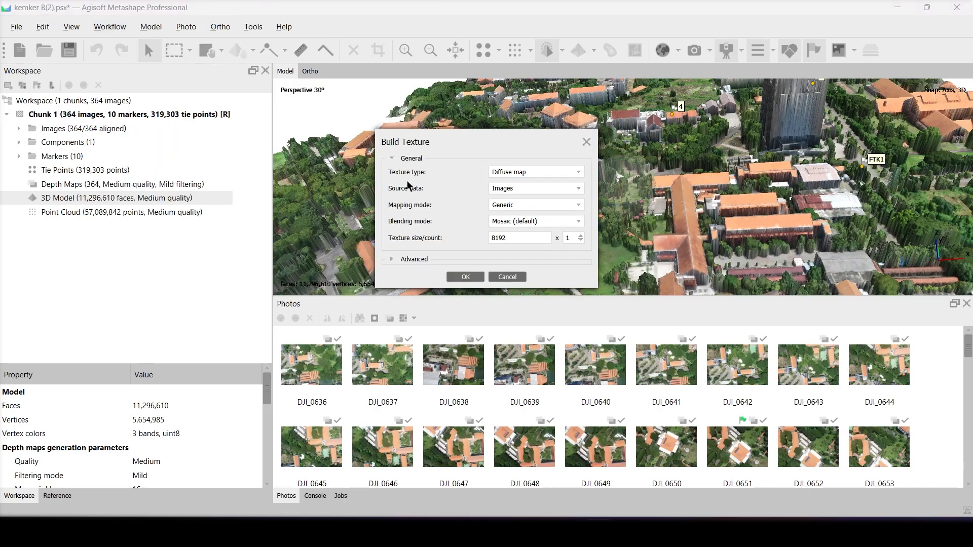
{"action": "left_click", "coordinate": [515, 172]}
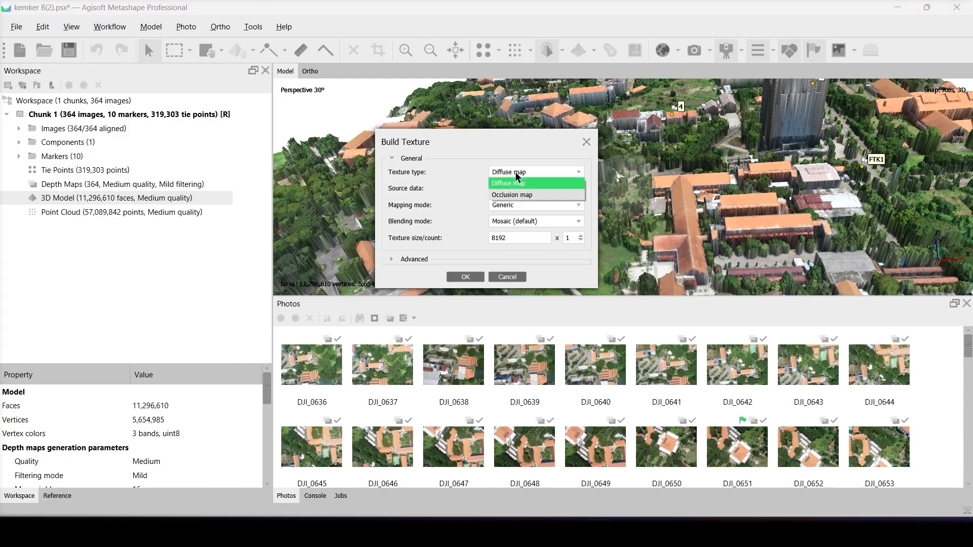
{"action": "left_click", "coordinate": [515, 173]}
{"action": "left_click", "coordinate": [516, 184]}
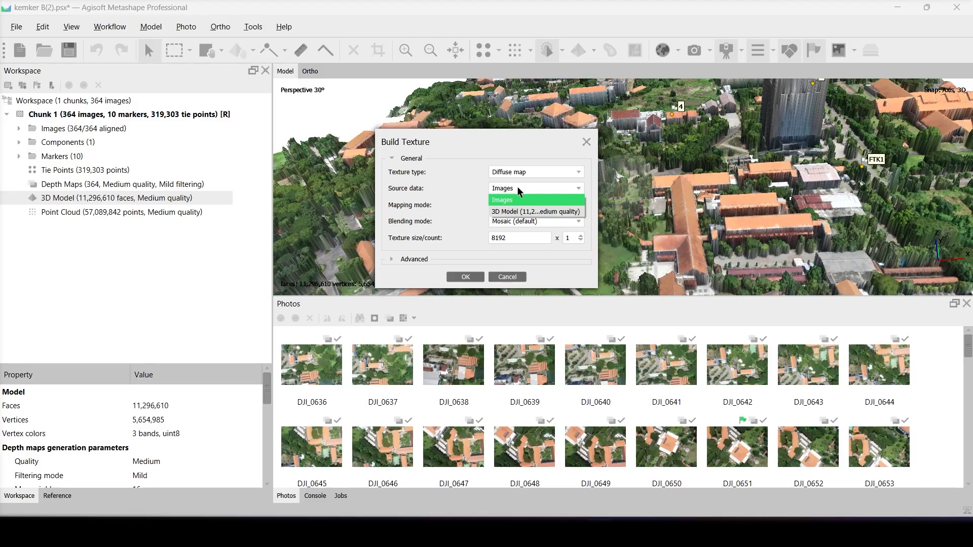
{"action": "left_click", "coordinate": [518, 199]}
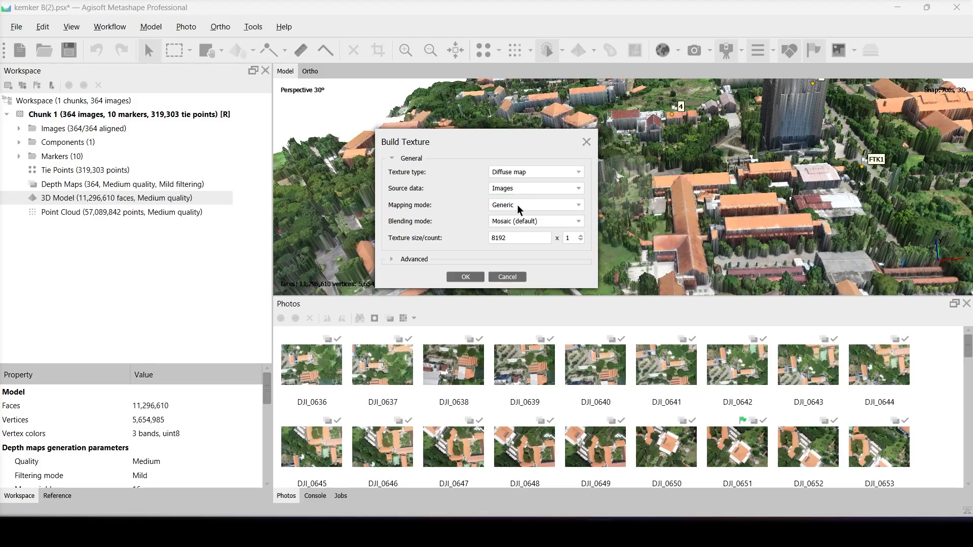
{"action": "left_click", "coordinate": [518, 205]}
{"action": "left_click", "coordinate": [518, 205]}
{"action": "left_click", "coordinate": [518, 221]}
{"action": "left_click", "coordinate": [519, 223]}
{"action": "left_click", "coordinate": [392, 259]}
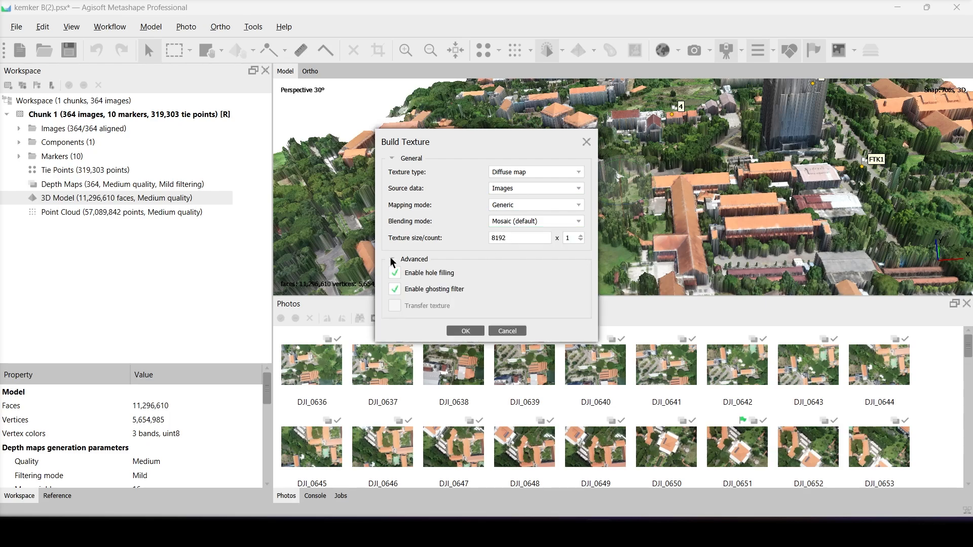
{"action": "left_click", "coordinate": [466, 331]}
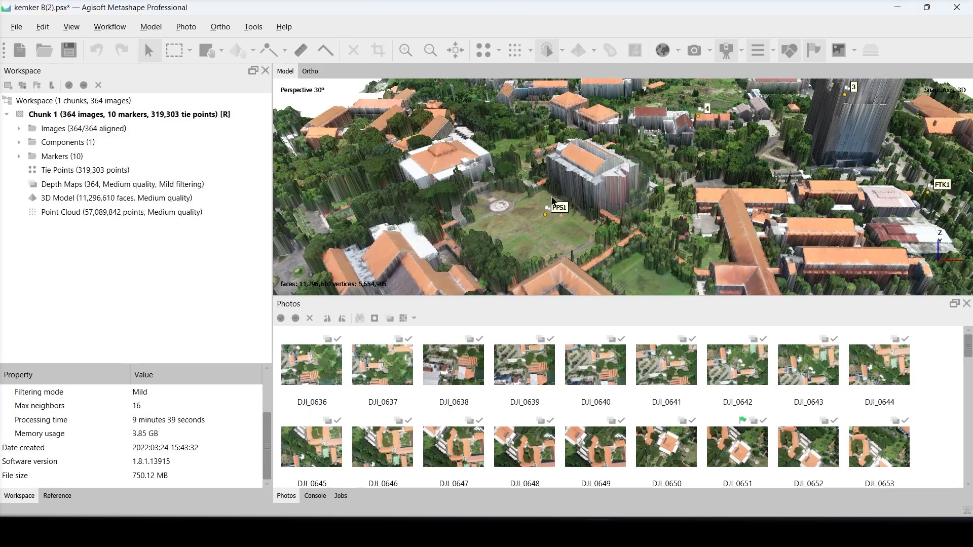
- Display the 3D model with its texture and inspect the buildings from above
{"action": "left_click", "coordinate": [562, 50]}
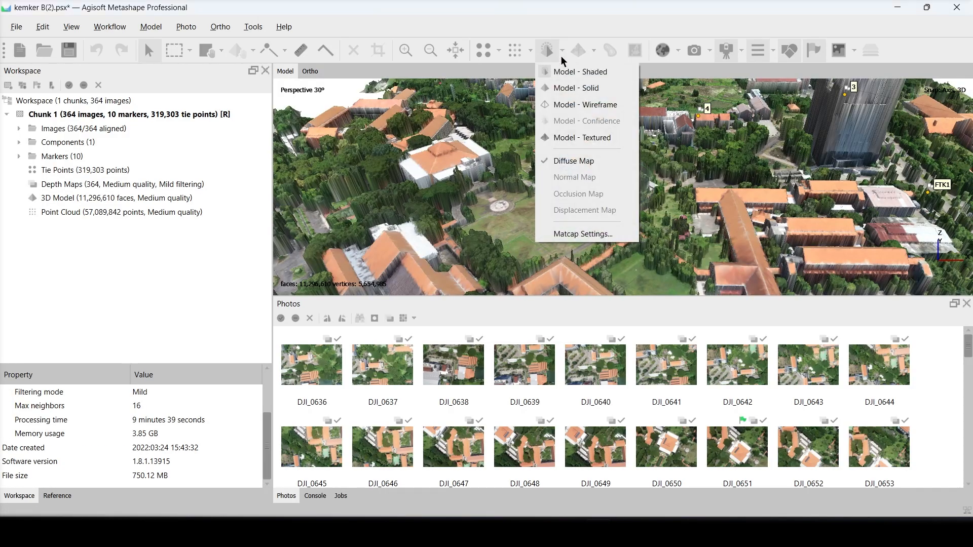
{"action": "left_click", "coordinate": [578, 138]}
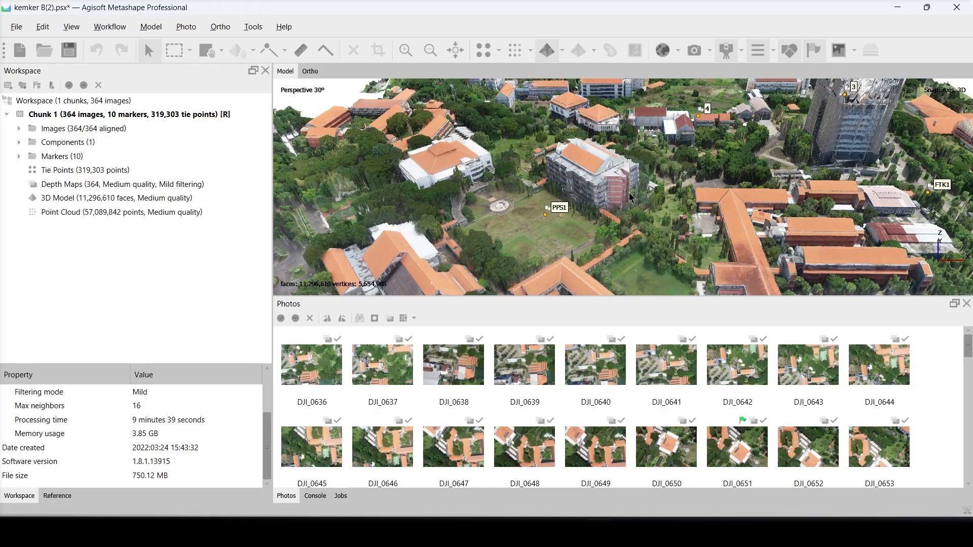
{"action": "left_click_drag", "start_coordinate": [626, 189], "coordinate": [624, 212]}
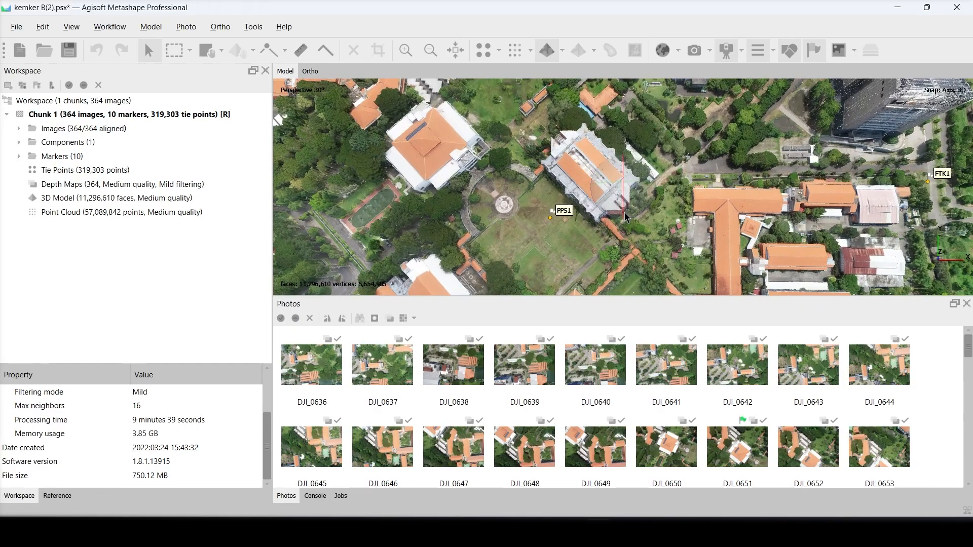
- Build the DEM from the Mesh in Geographic WGS 84 (EPSG::4326) projection with interpolation enabled and 0.12718 m resolution
{"action": "left_click", "coordinate": [96, 34]}
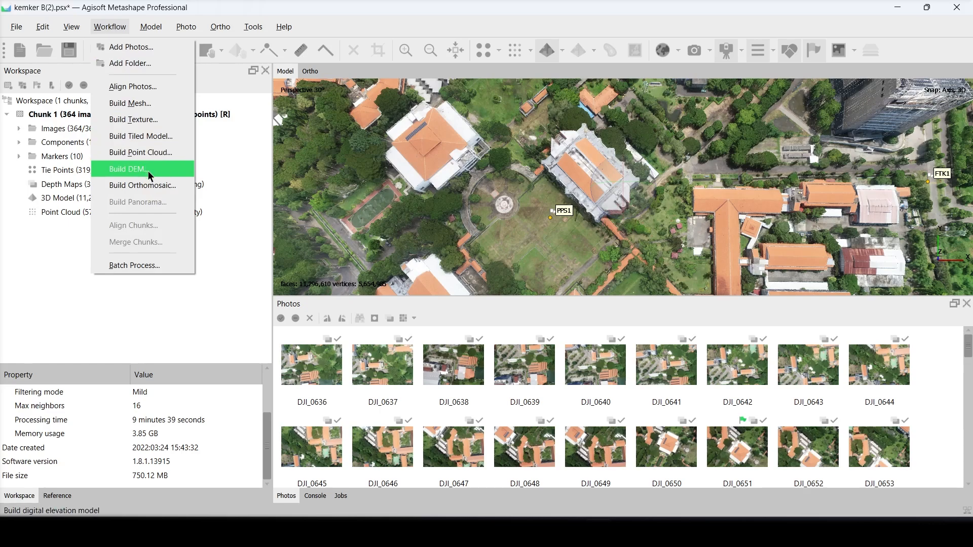
{"action": "left_click", "coordinate": [133, 170]}
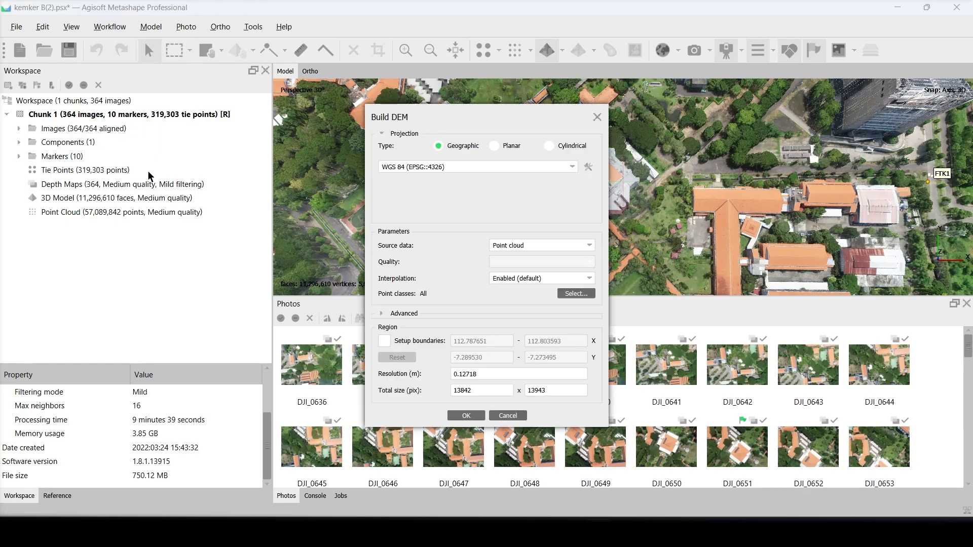
{"action": "left_click", "coordinate": [503, 244]}
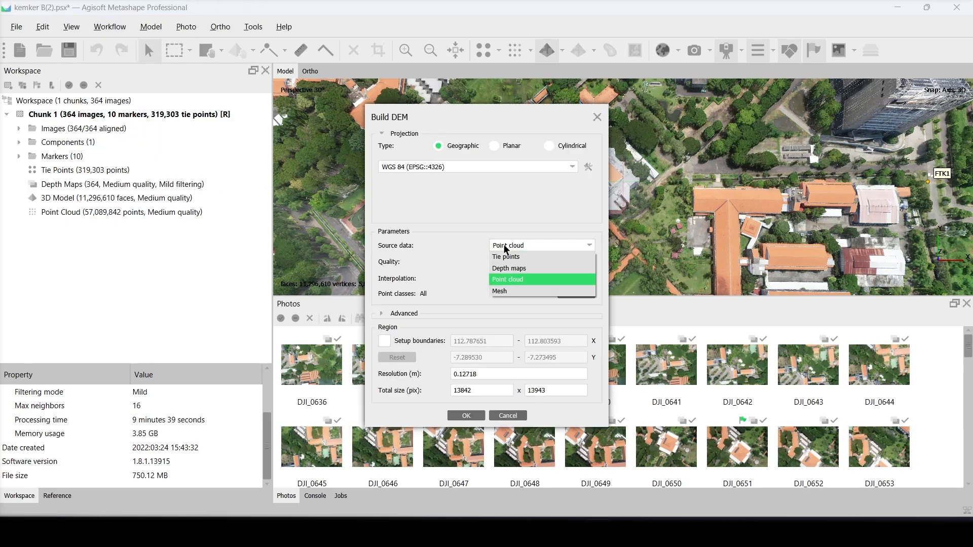
{"action": "left_click", "coordinate": [515, 291]}
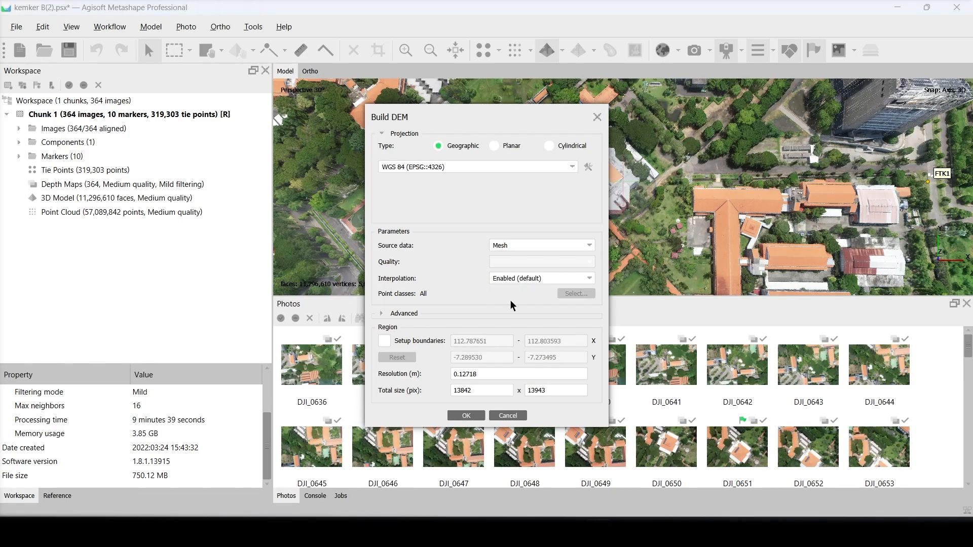
{"action": "left_click", "coordinate": [405, 314]}
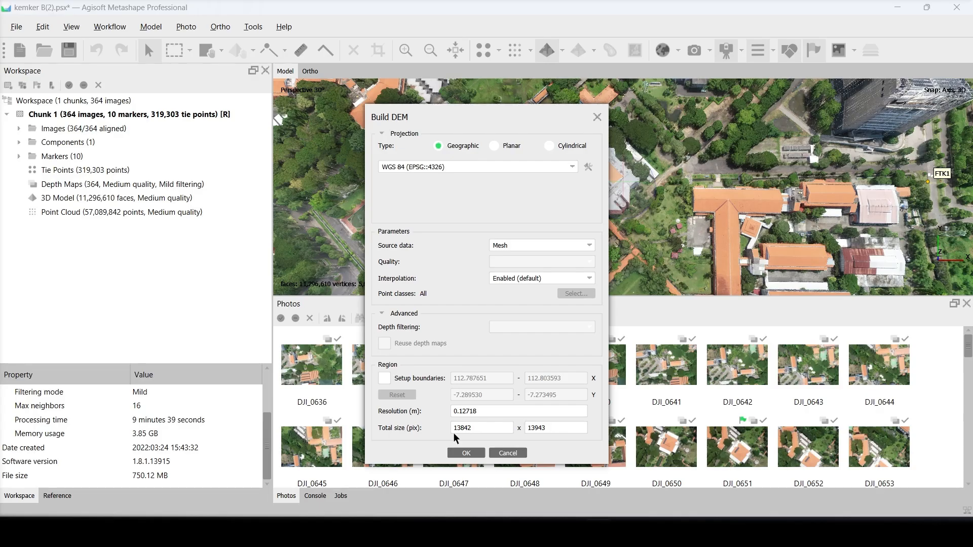
{"action": "left_click", "coordinate": [465, 452]}
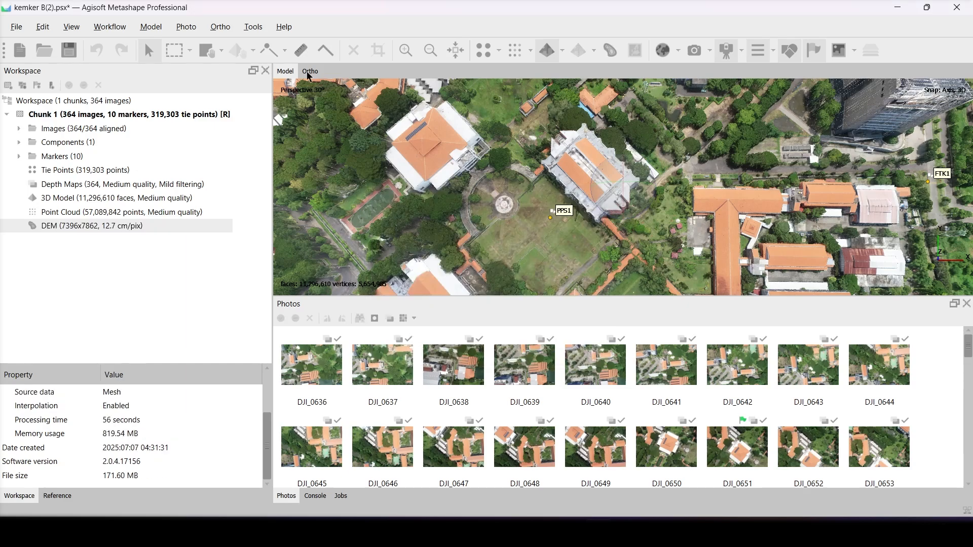
- Show the elevation model in the Ortho view and examine its elevation colors up close
{"action": "left_click", "coordinate": [309, 73]}
{"action": "left_click", "coordinate": [534, 51]}
{"action": "scroll", "coordinate": [618, 195], "scroll_direction": "up", "scroll_amount": 5}
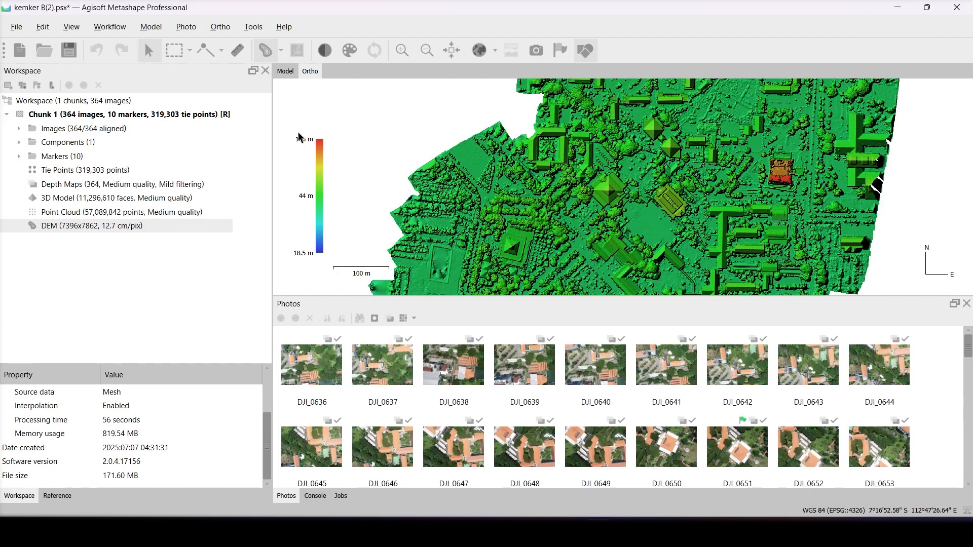
- Build the orthomosaic on the DEM surface with Mosaic blending and hole filling enabled
{"action": "left_click", "coordinate": [114, 27]}
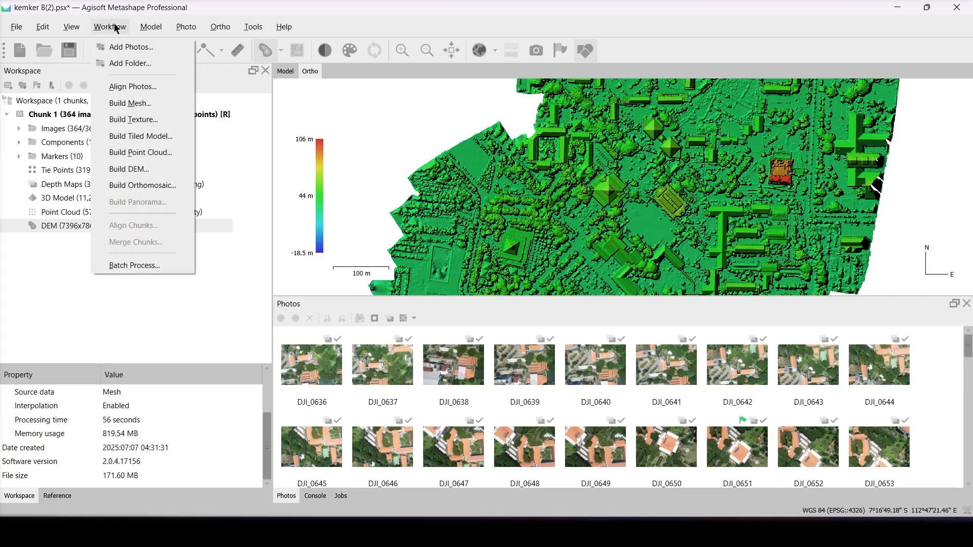
{"action": "left_click", "coordinate": [154, 182]}
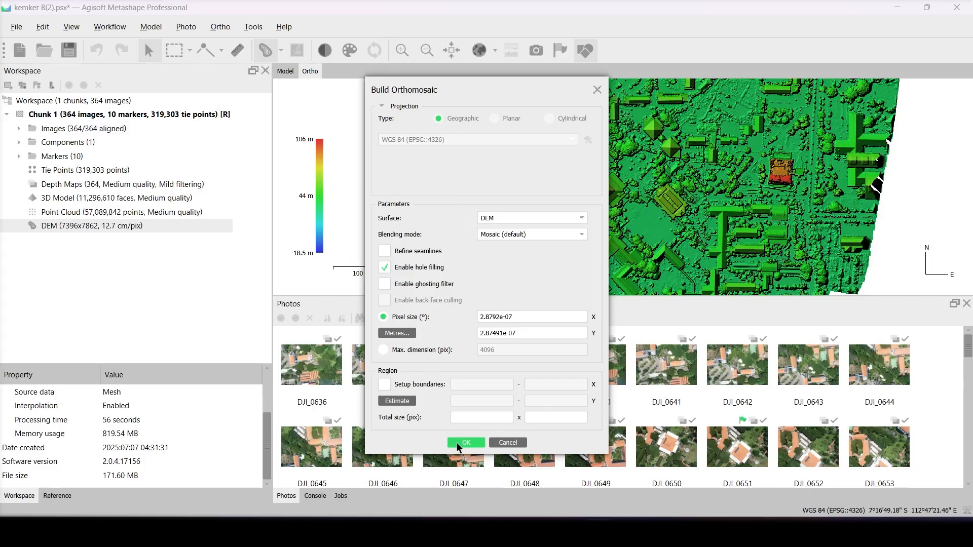
{"action": "left_click", "coordinate": [498, 233]}
{"action": "left_click", "coordinate": [498, 232]}
{"action": "left_click", "coordinate": [470, 442]}
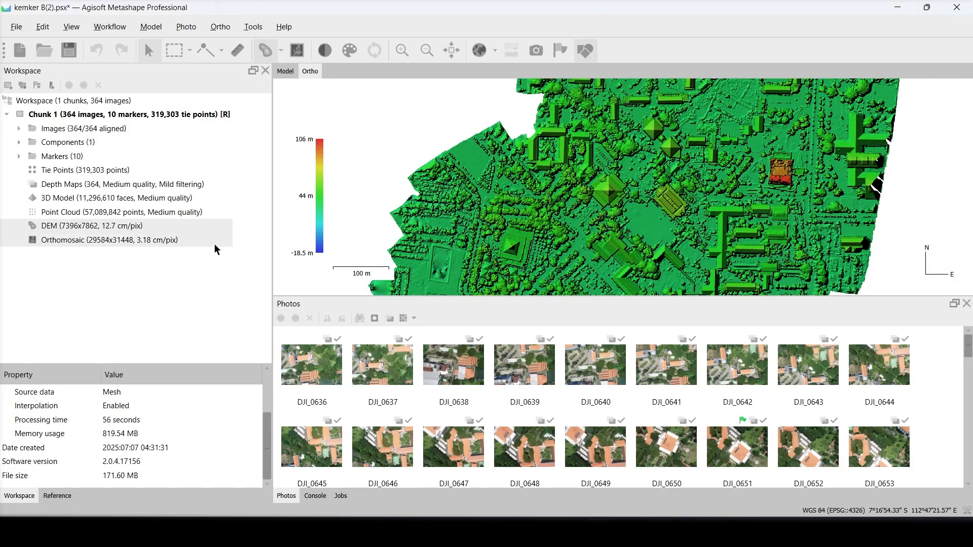
- Display the orthomosaic in the Ortho view and examine the buildings and ground detail up close
{"action": "left_click", "coordinate": [214, 242]}
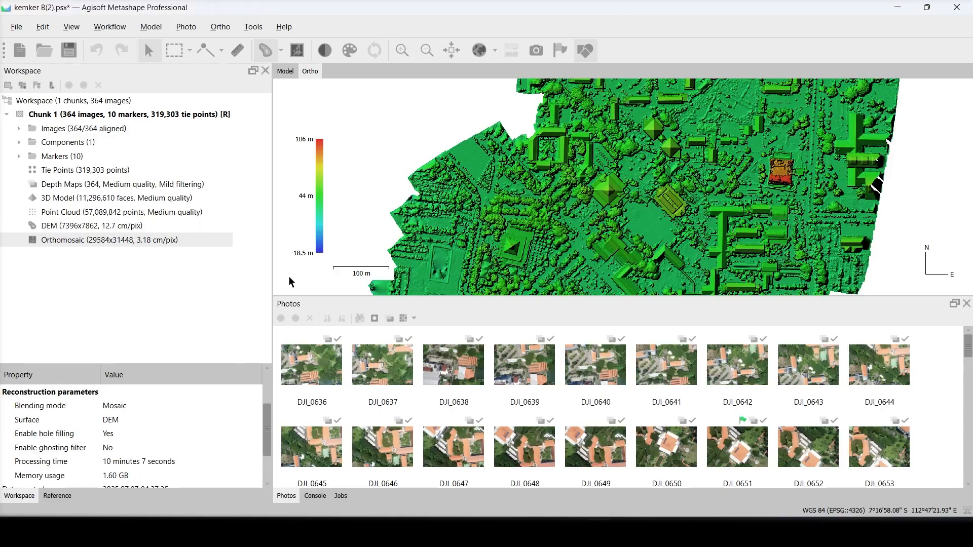
{"action": "left_click", "coordinate": [298, 51]}
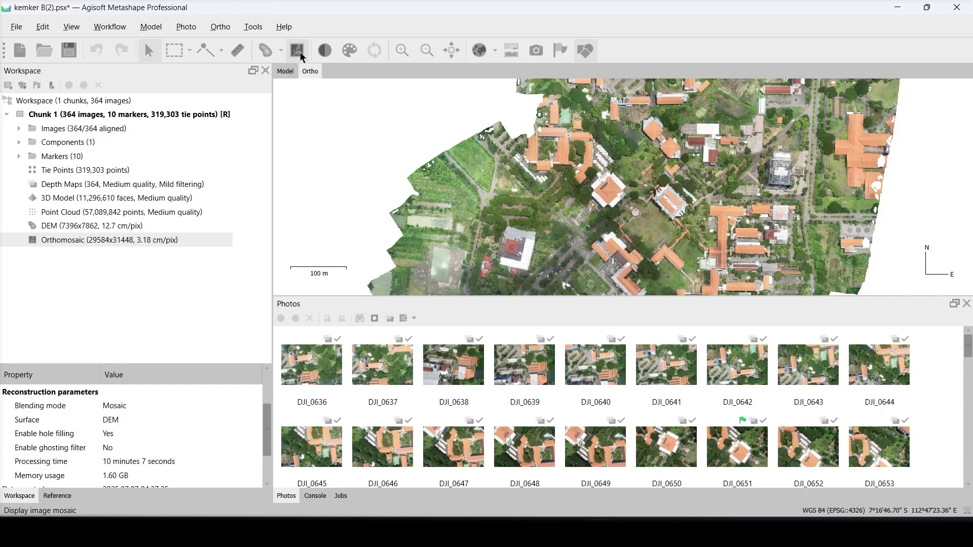
{"action": "scroll", "coordinate": [653, 189], "scroll_direction": "up", "scroll_amount": 6}
{"action": "scroll", "coordinate": [755, 195], "scroll_direction": "down", "scroll_amount": 6}
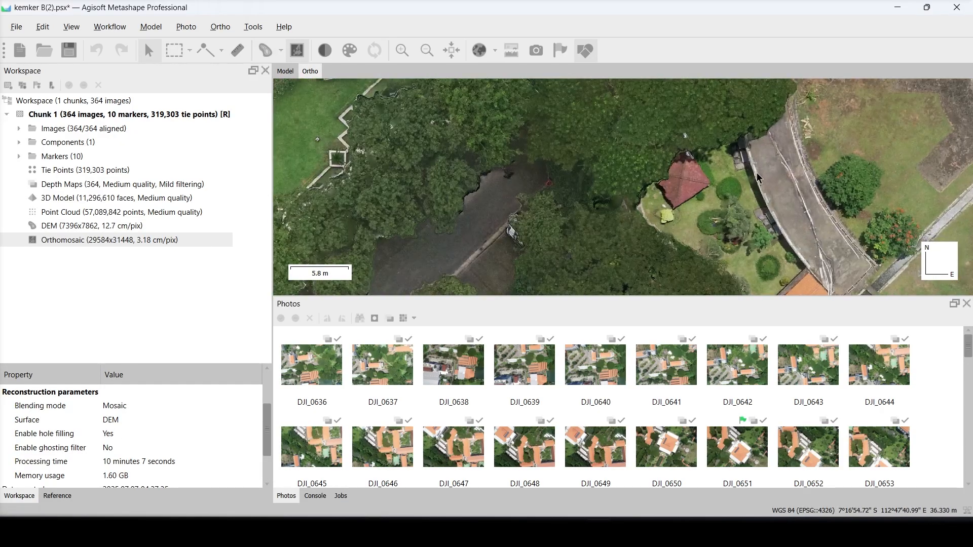
{"action": "scroll", "coordinate": [642, 168], "scroll_direction": "up", "scroll_amount": 6}
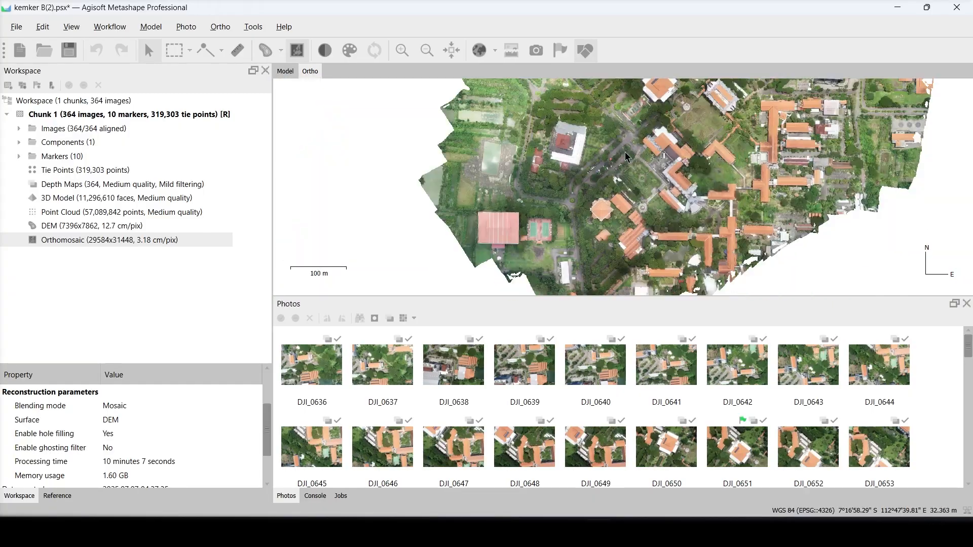
{"action": "scroll", "coordinate": [629, 233], "scroll_direction": "up", "scroll_amount": 2}
{"action": "scroll", "coordinate": [631, 218], "scroll_direction": "down", "scroll_amount": 8}
{"action": "left_click_drag", "start_coordinate": [664, 145], "coordinate": [668, 251]}
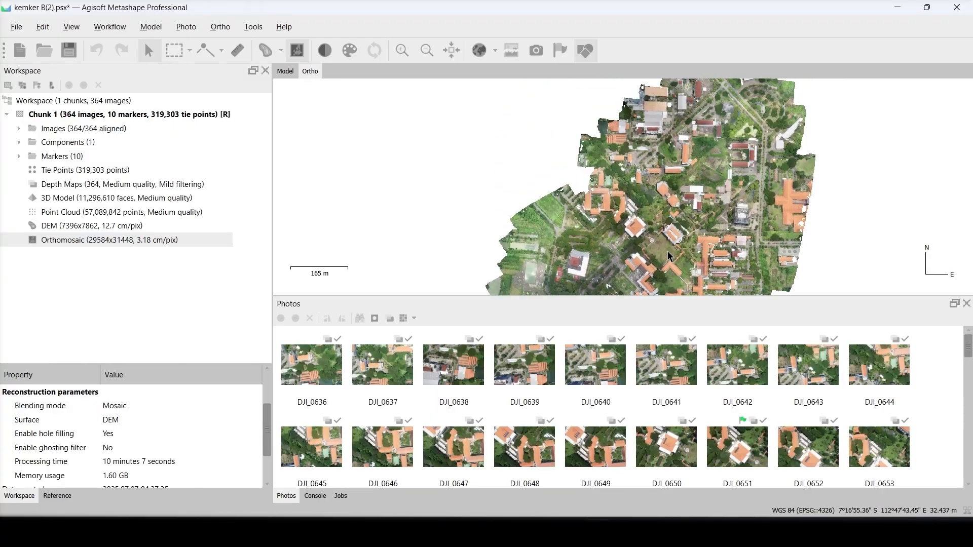
{"action": "scroll", "coordinate": [667, 251], "scroll_direction": "up", "scroll_amount": 3}
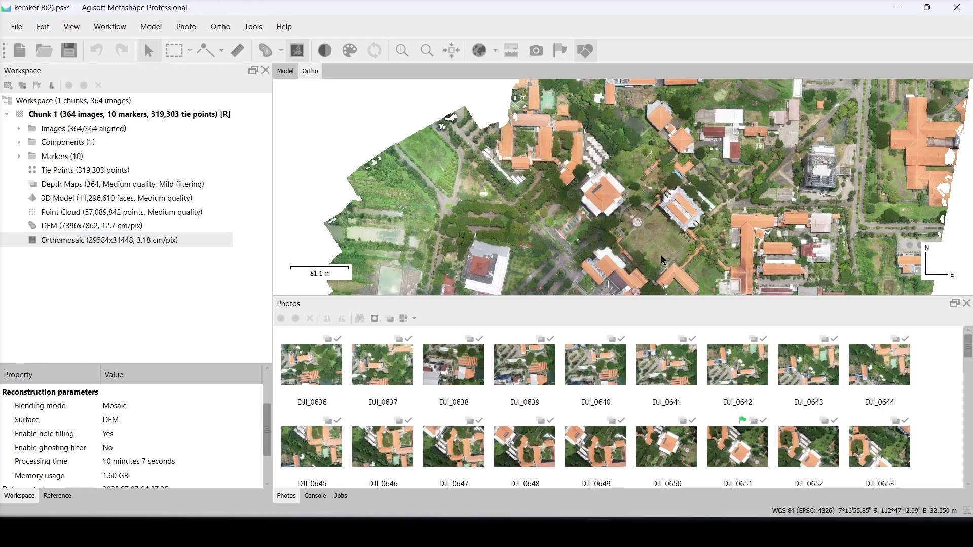
- Export the DEM as GeoTIFF DEM_data to the IMAGES PROCESSING folder on drive D, in WGS 84 (EPSG::4326) with tiled TIFF and overviews
{"action": "left_click", "coordinate": [19, 28]}
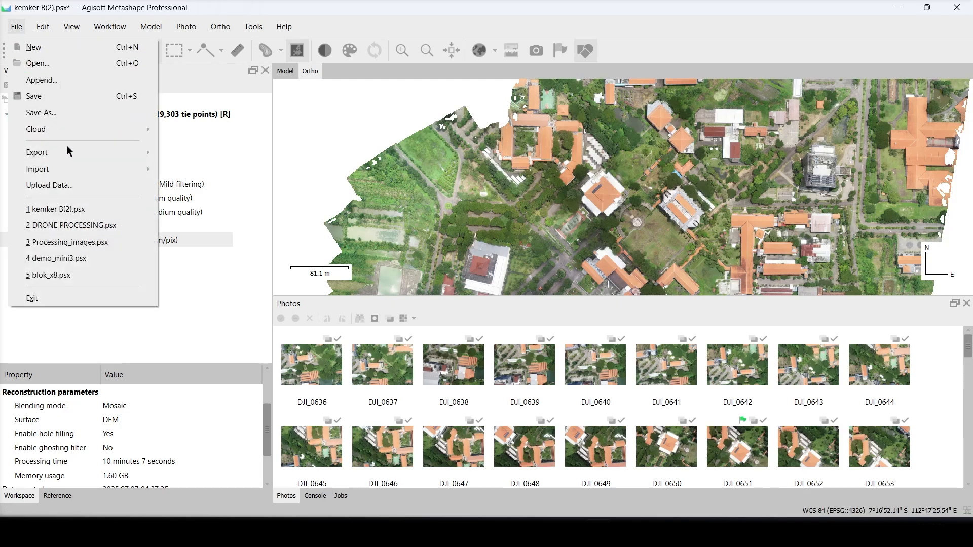
{"action": "mouse_move", "coordinate": [69, 152]}
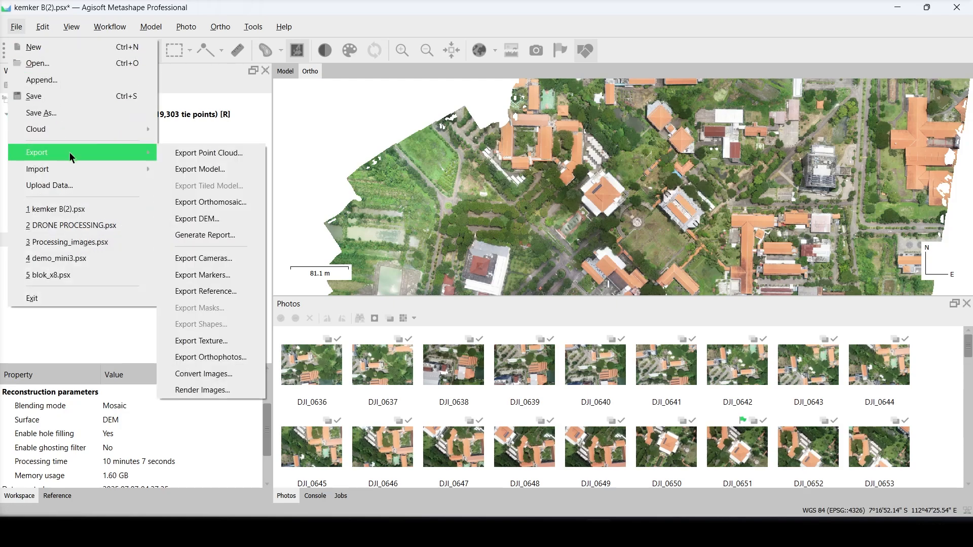
{"action": "left_click", "coordinate": [222, 219]}
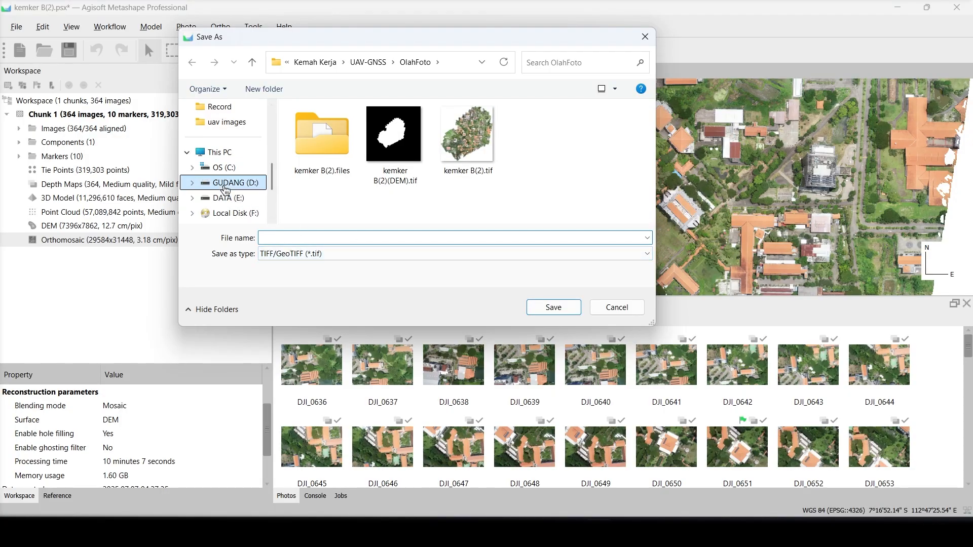
{"action": "left_click", "coordinate": [224, 182]}
{"action": "scroll", "coordinate": [339, 187], "scroll_direction": "down", "scroll_amount": 1}
{"action": "double_click", "coordinate": [348, 205]}
{"action": "type", "text": "DEM_bata"}
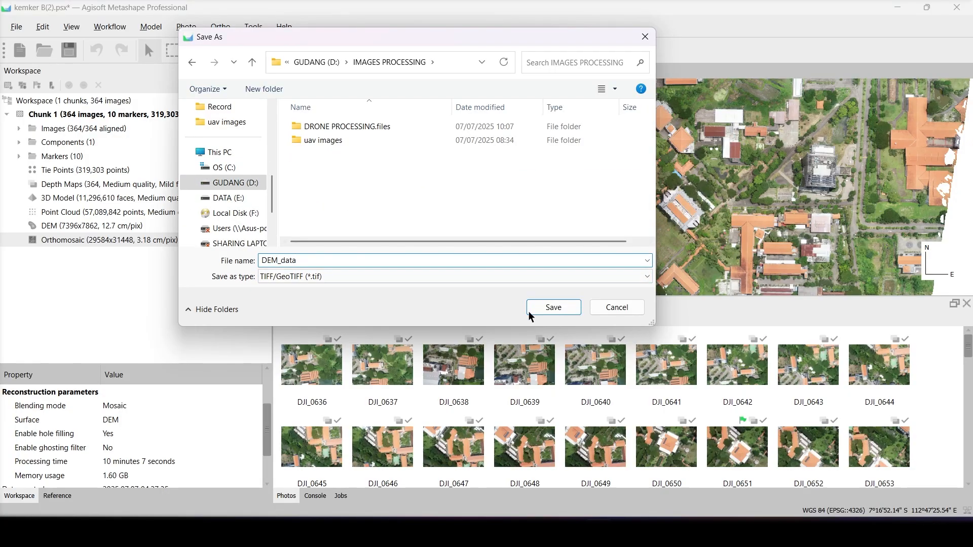
{"action": "left_click", "coordinate": [532, 308]}
{"action": "left_click", "coordinate": [492, 80]}
{"action": "left_click", "coordinate": [497, 96]}
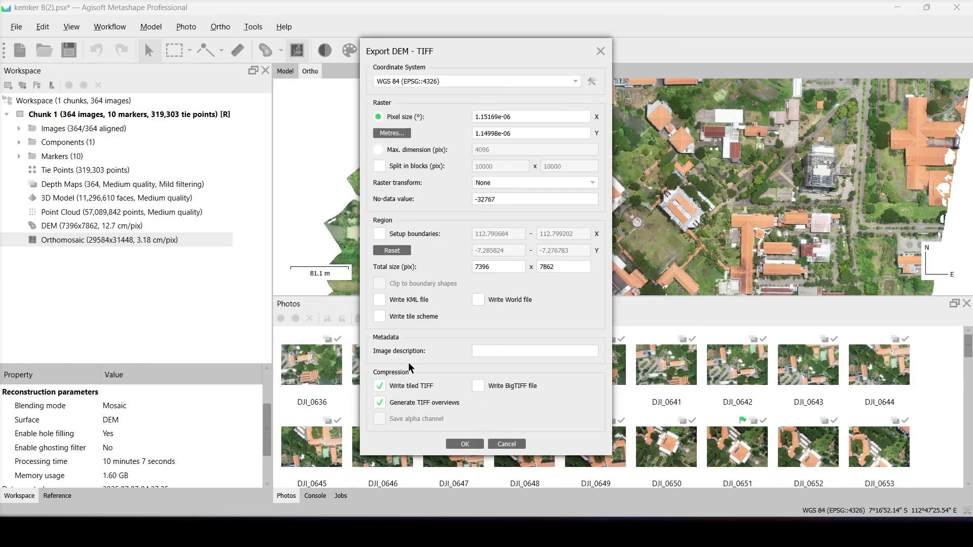
{"action": "left_click", "coordinate": [455, 443]}
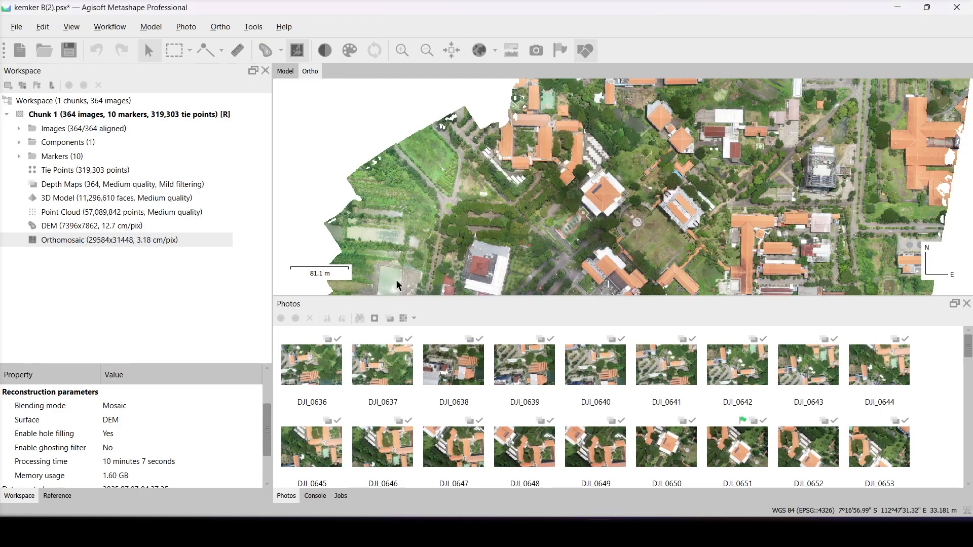
- Export the orthomosaic as GeoTIFF Ortho_data in WGS 84 (EPSG::4326) with LZW compression, overviews and alpha channel
{"action": "left_click", "coordinate": [18, 28]}
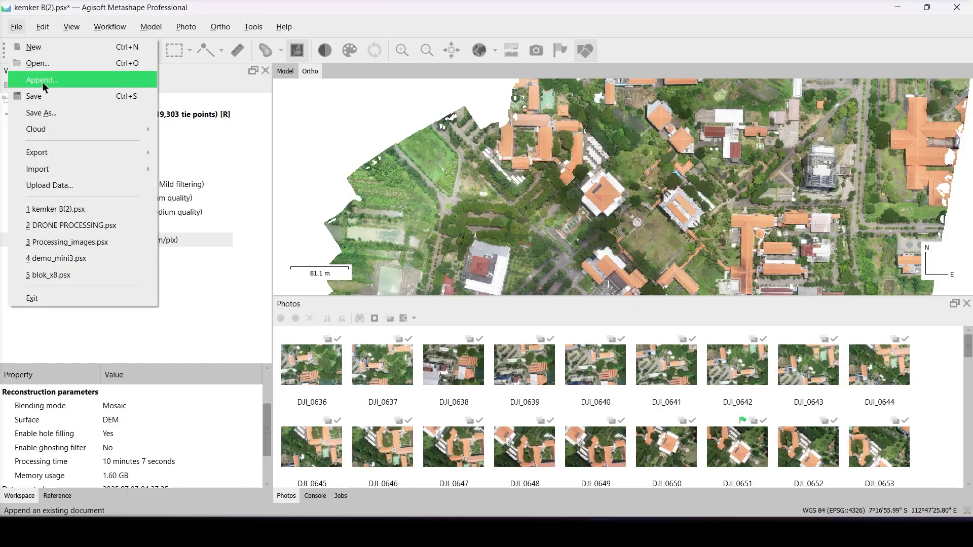
{"action": "mouse_move", "coordinate": [65, 169]}
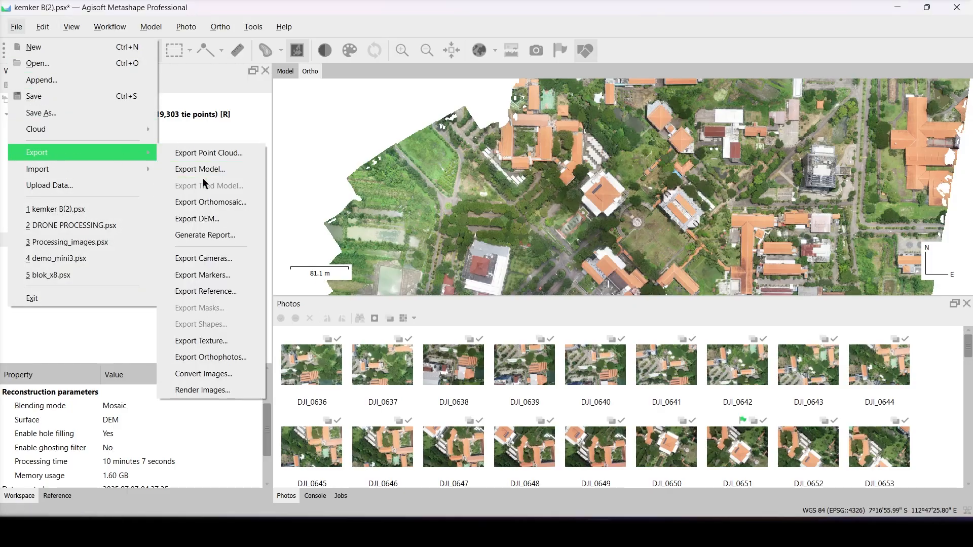
{"action": "left_click", "coordinate": [211, 203]}
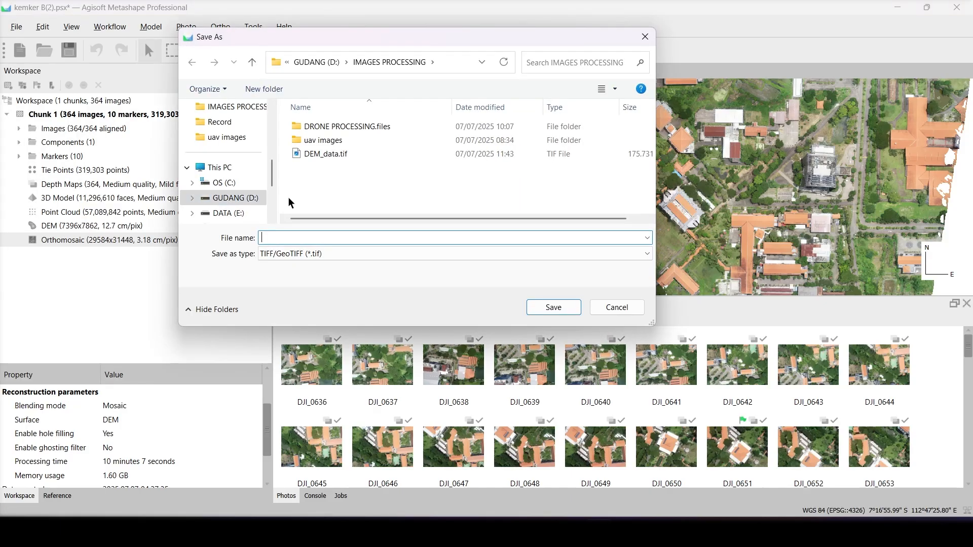
{"action": "type", "text": "Ortho_data"}
{"action": "left_click", "coordinate": [550, 311]}
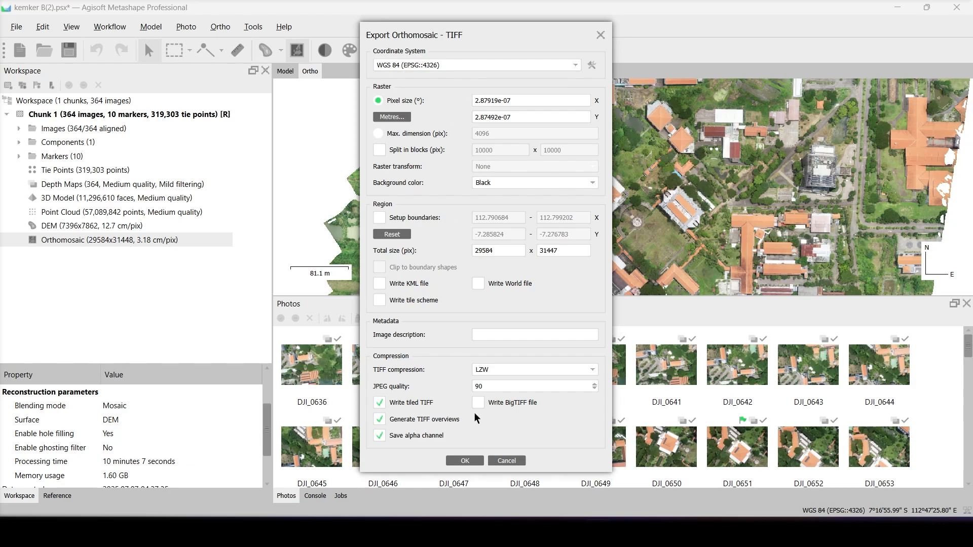
{"action": "left_click", "coordinate": [471, 463]}
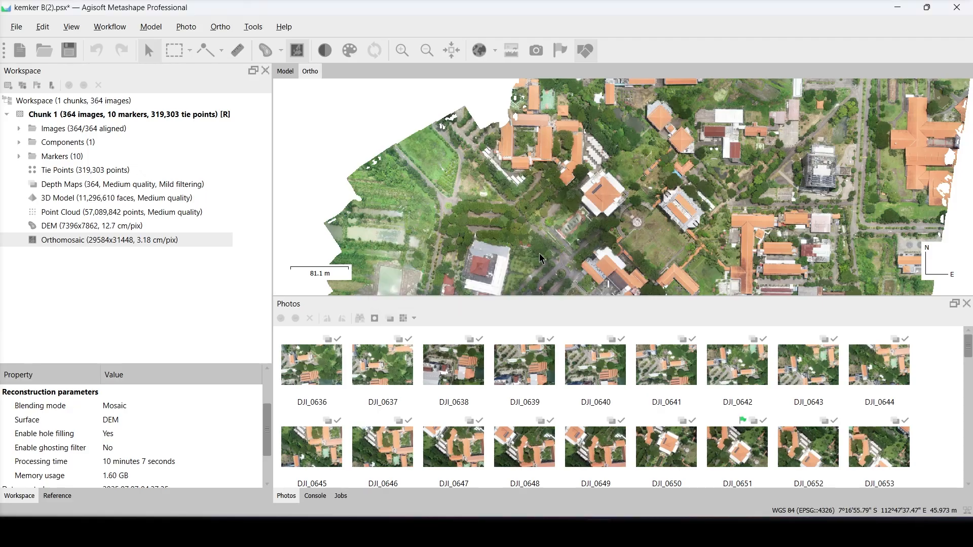
- Switch to File Explorer and check the exported DEM_data.tif and Ortho_data.tif in the IMAGES PROCESSING folder
{"action": "left_click_drag", "start_coordinate": [540, 254], "coordinate": [534, 236]}
{"action": "left_click", "coordinate": [403, 532]}
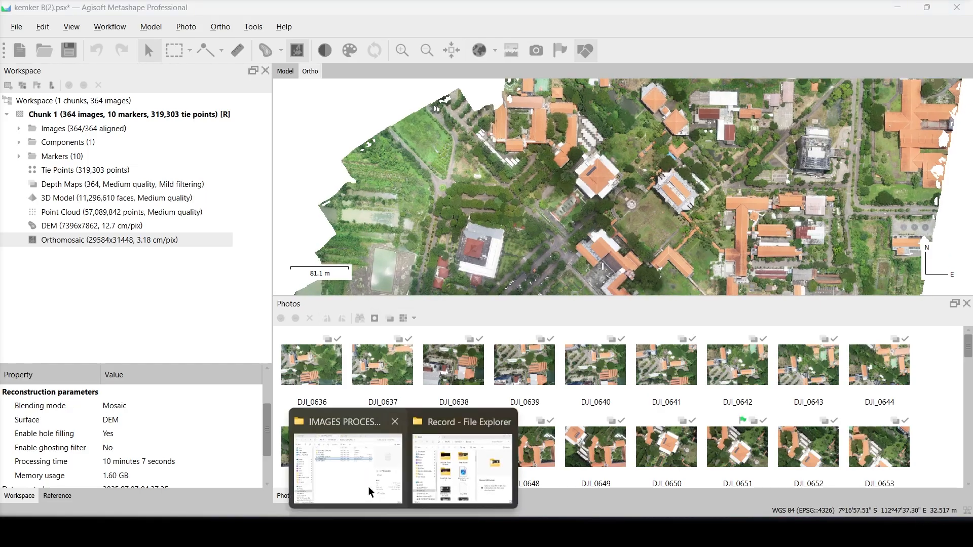
{"action": "left_click", "coordinate": [369, 491]}
{"action": "left_click", "coordinate": [198, 147]}
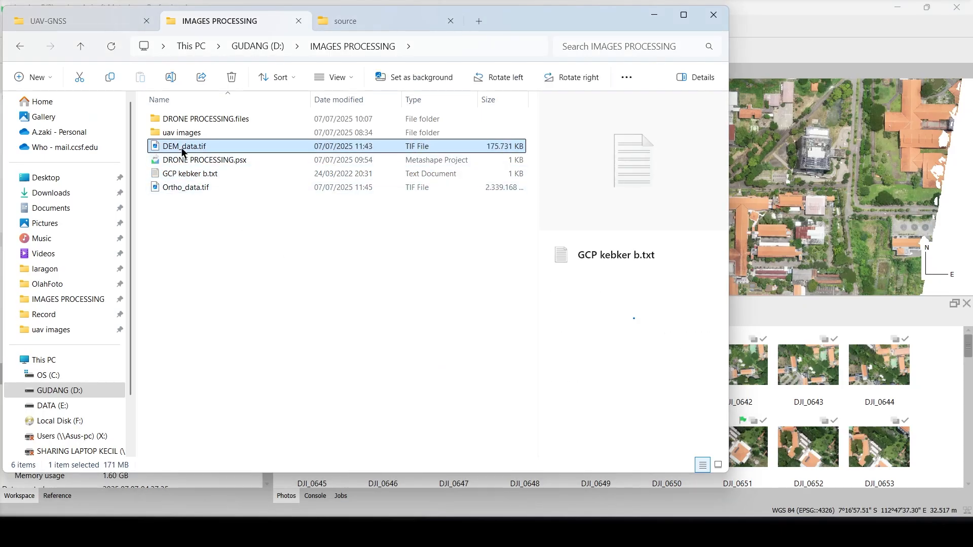
{"action": "left_click", "coordinate": [235, 190]}
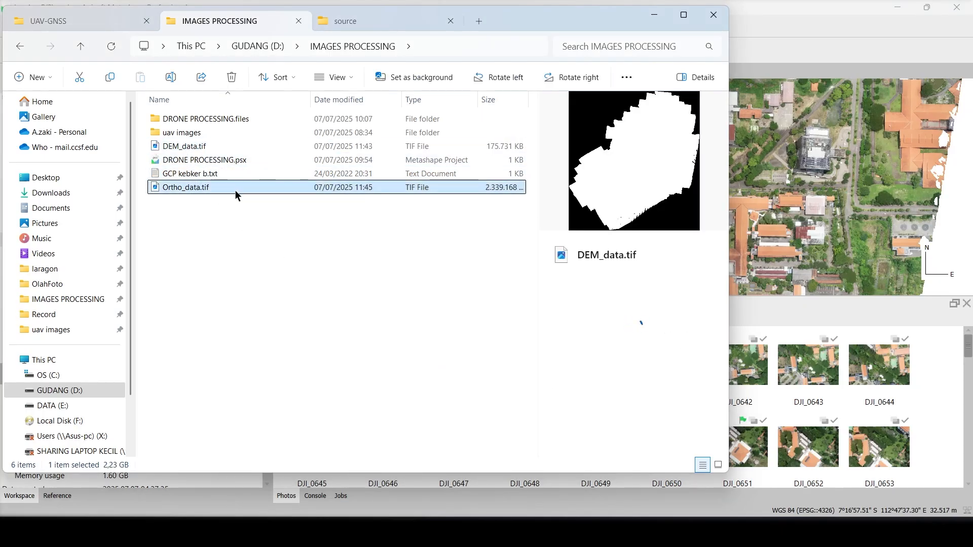
{"action": "left_click", "coordinate": [757, 12]}
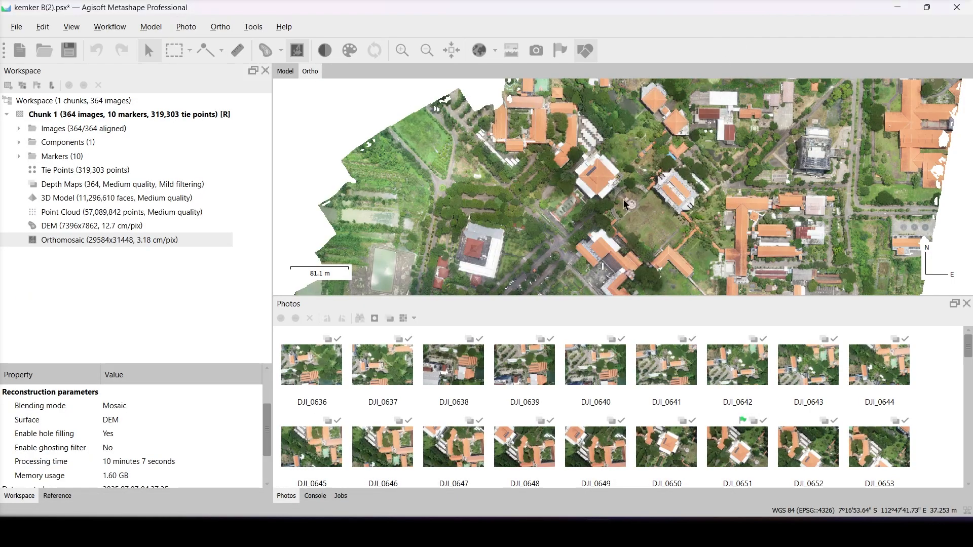
{"action": "scroll", "coordinate": [621, 205], "scroll_direction": "down", "scroll_amount": 2}
{"action": "scroll", "coordinate": [621, 206], "scroll_direction": "down", "scroll_amount": 1}
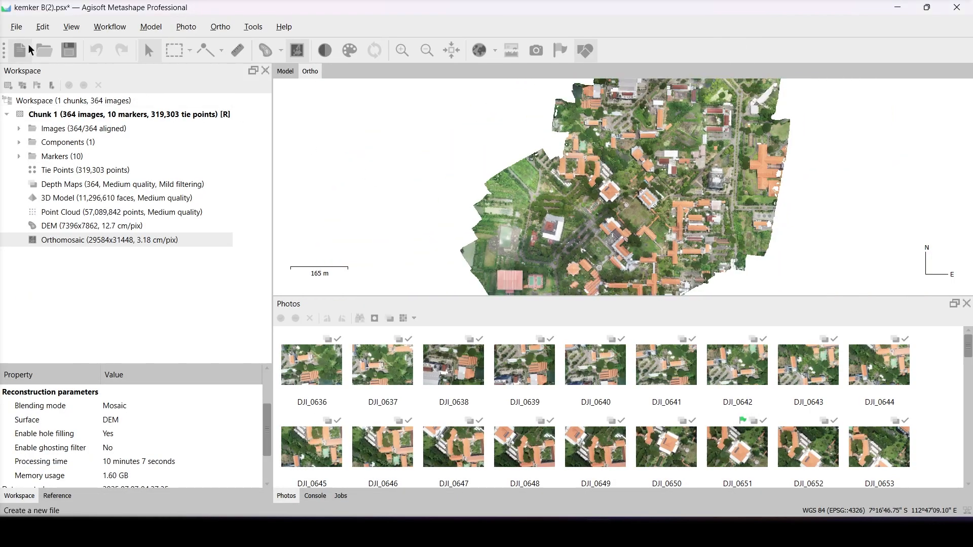
{"action": "left_click", "coordinate": [14, 30]}
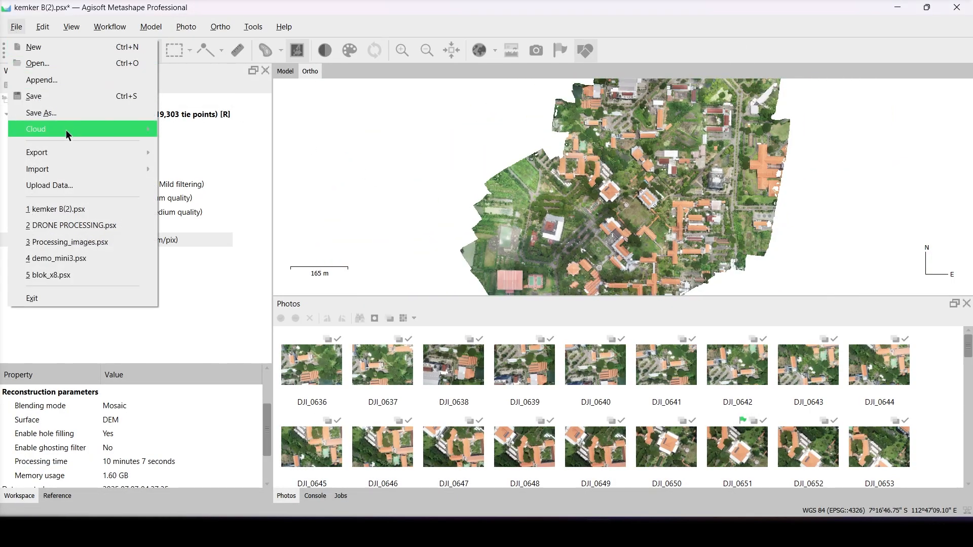
{"action": "mouse_move", "coordinate": [71, 157]}
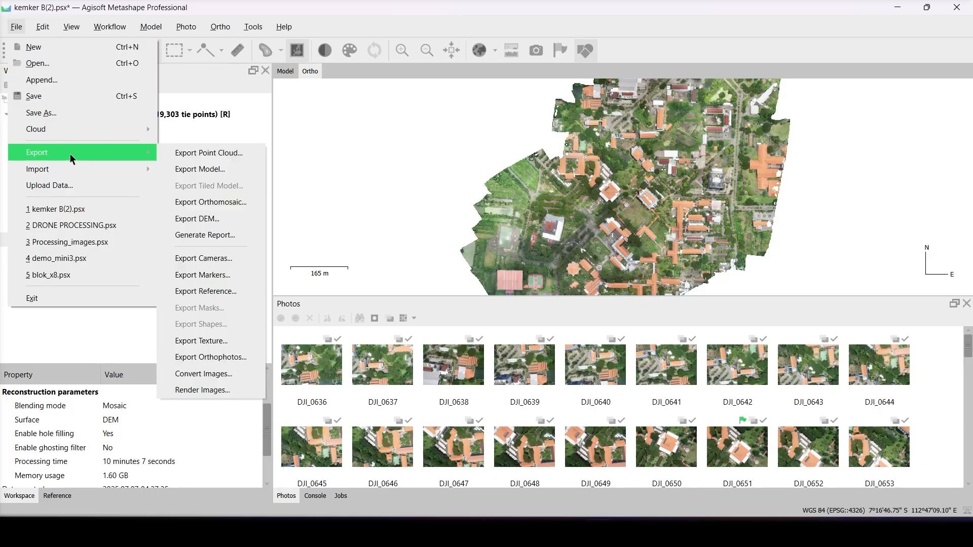
{"action": "left_click", "coordinate": [244, 170]}
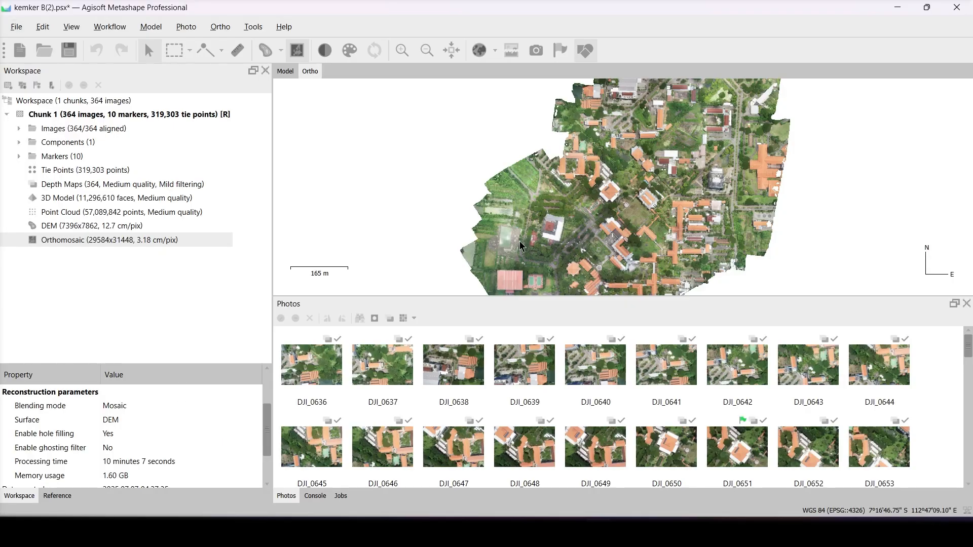
- Generate a processing report with a custom title and save it as PDF report_data in the IMAGES PROCESSING folder
{"action": "left_click", "coordinate": [17, 28]}
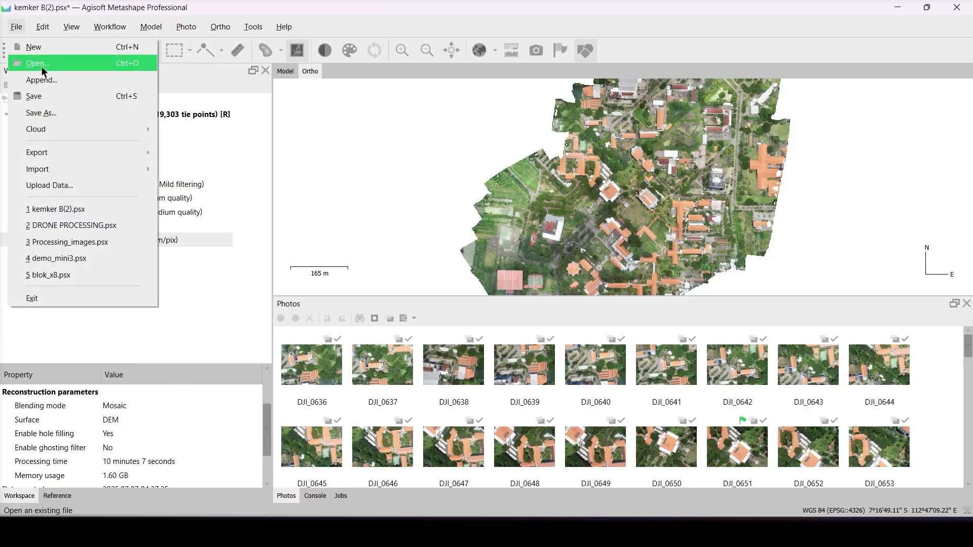
{"action": "mouse_move", "coordinate": [134, 169]}
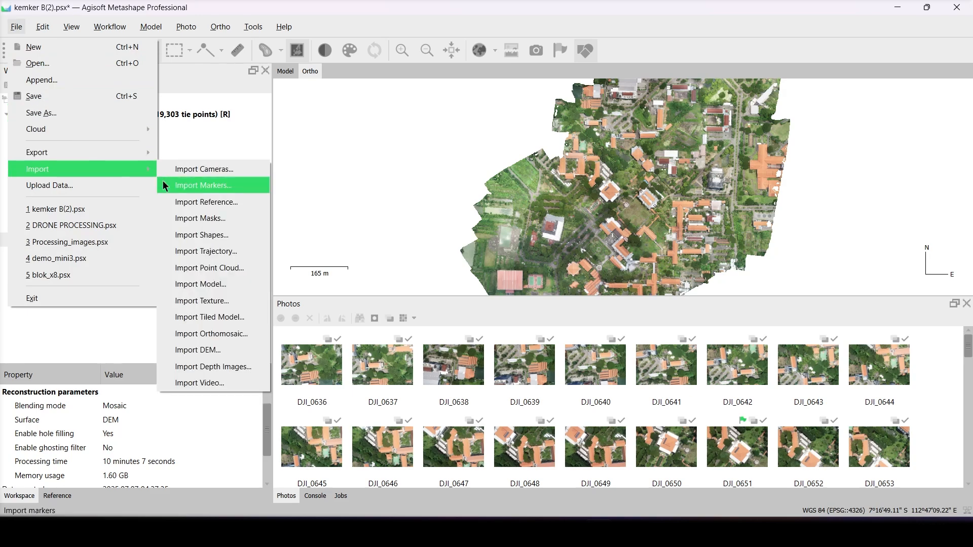
{"action": "mouse_move", "coordinate": [129, 151]}
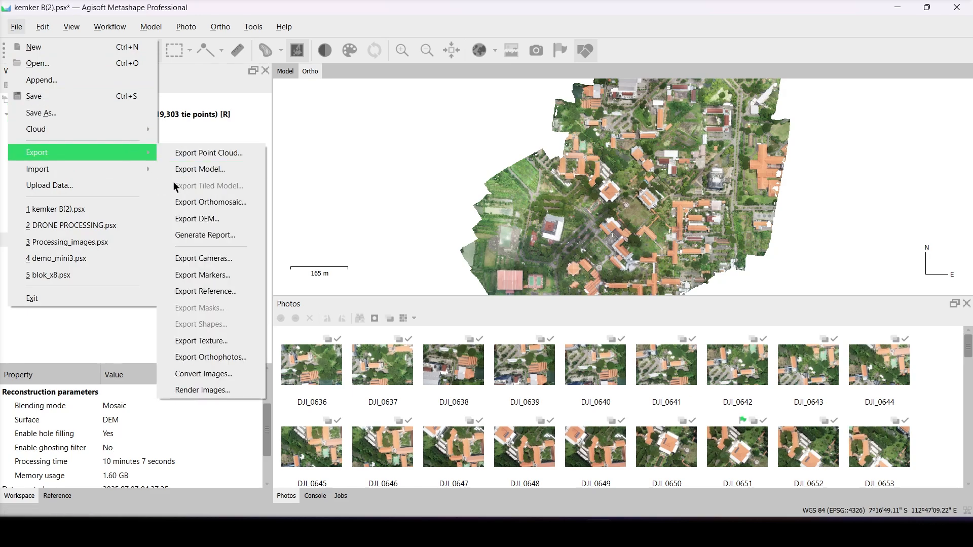
{"action": "left_click", "coordinate": [196, 238]}
{"action": "left_click_drag", "start_coordinate": [471, 189], "coordinate": [422, 187]}
{"action": "type", "text": "kemer b"}
{"action": "left_click", "coordinate": [422, 187]}
{"action": "type", "text": "report"}
{"action": "left_click", "coordinate": [467, 321]}
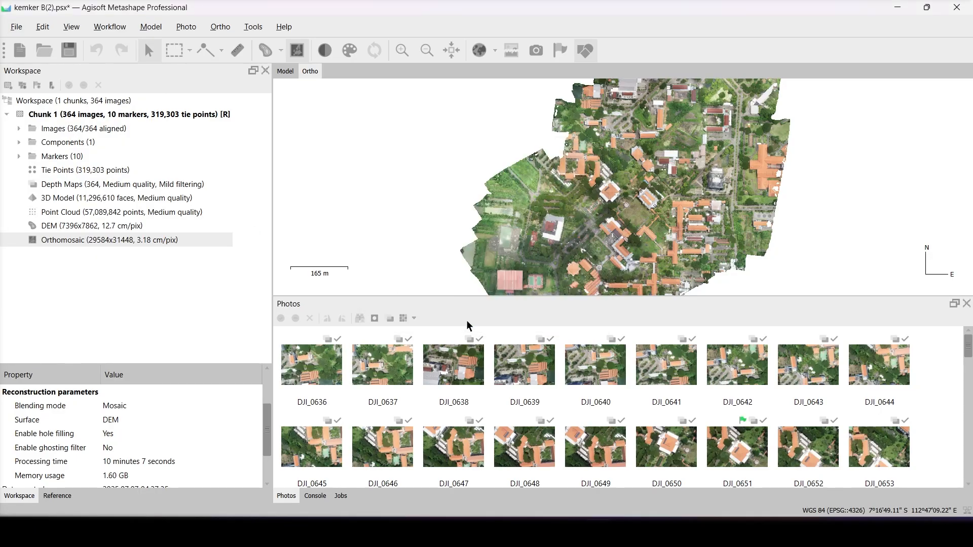
{"action": "type", "text": "report_data"}
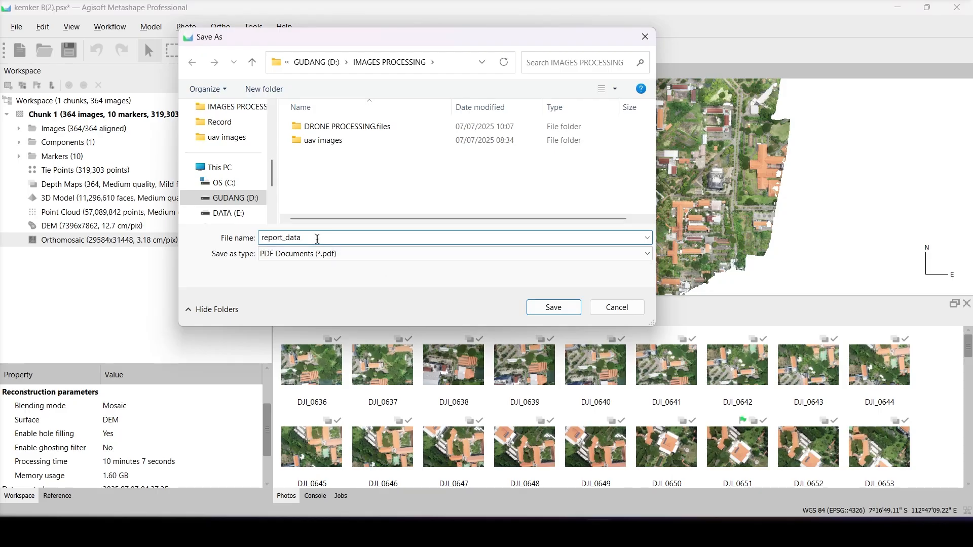
{"action": "left_click", "coordinate": [540, 306]}
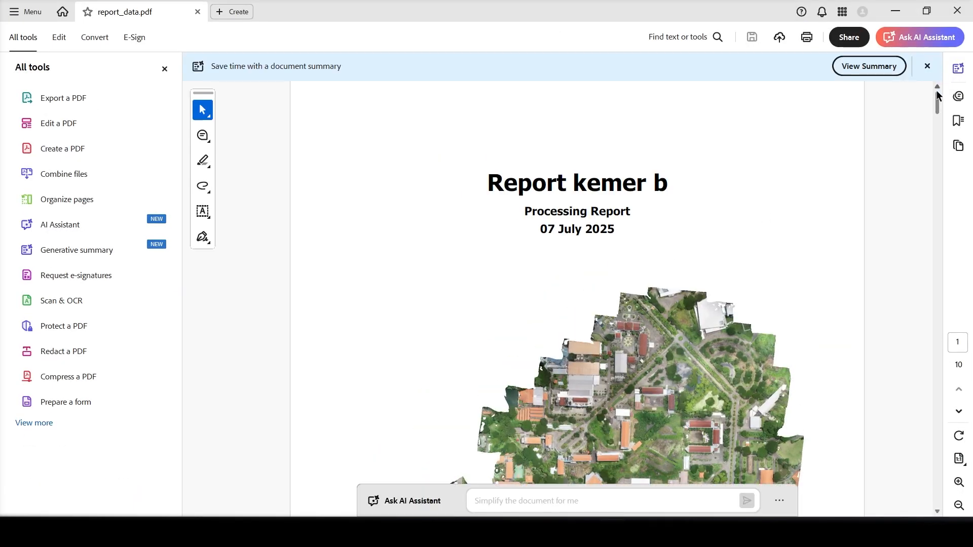
- Examine report_data.pdf through the GCP locations figure and the total error in the control points RMSE table
{"action": "left_click_drag", "start_coordinate": [936, 94], "coordinate": [937, 171]}
{"action": "left_click_drag", "start_coordinate": [335, 134], "coordinate": [517, 133]}
{"action": "left_click_drag", "start_coordinate": [937, 167], "coordinate": [926, 282]}
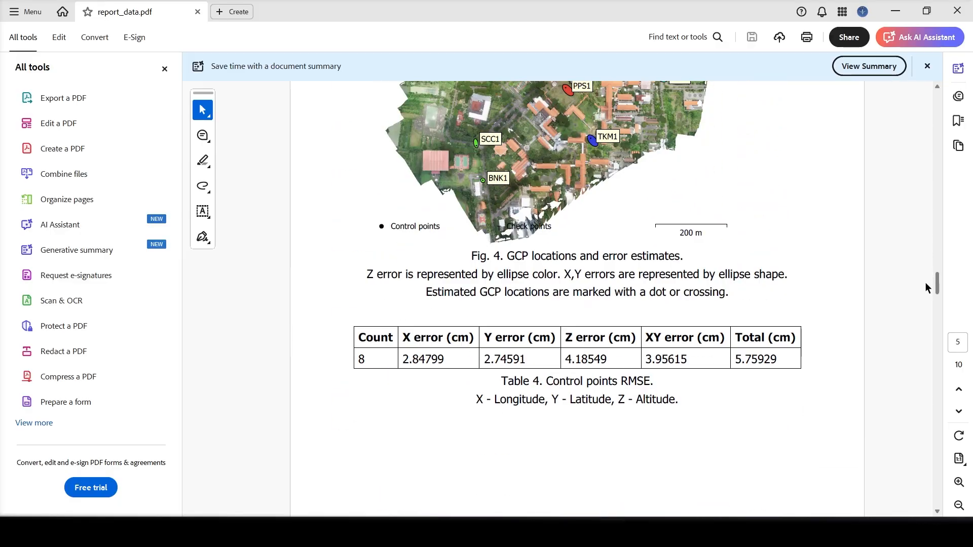
{"action": "left_click_drag", "start_coordinate": [736, 338], "coordinate": [781, 359]}
{"action": "left_click", "coordinate": [848, 315]}
- Read the per-marker errors and totals in Table 5 of the report and view the reconstructed digital elevation model figure
{"action": "left_click_drag", "start_coordinate": [938, 284], "coordinate": [938, 313]}
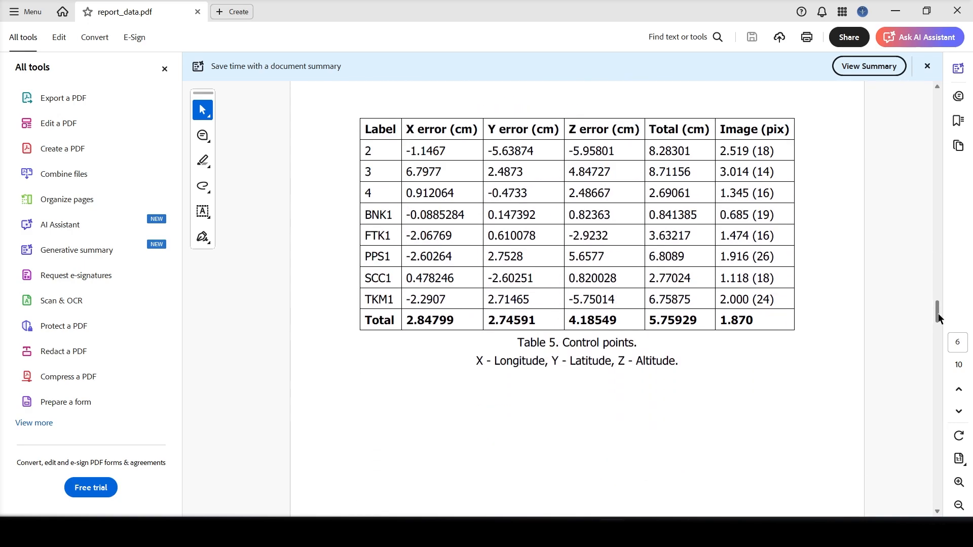
{"action": "left_click_drag", "start_coordinate": [651, 320], "coordinate": [701, 325]}
{"action": "left_click_drag", "start_coordinate": [650, 132], "coordinate": [759, 133]}
{"action": "left_click", "coordinate": [649, 360]}
{"action": "left_click_drag", "start_coordinate": [939, 309], "coordinate": [931, 354]}
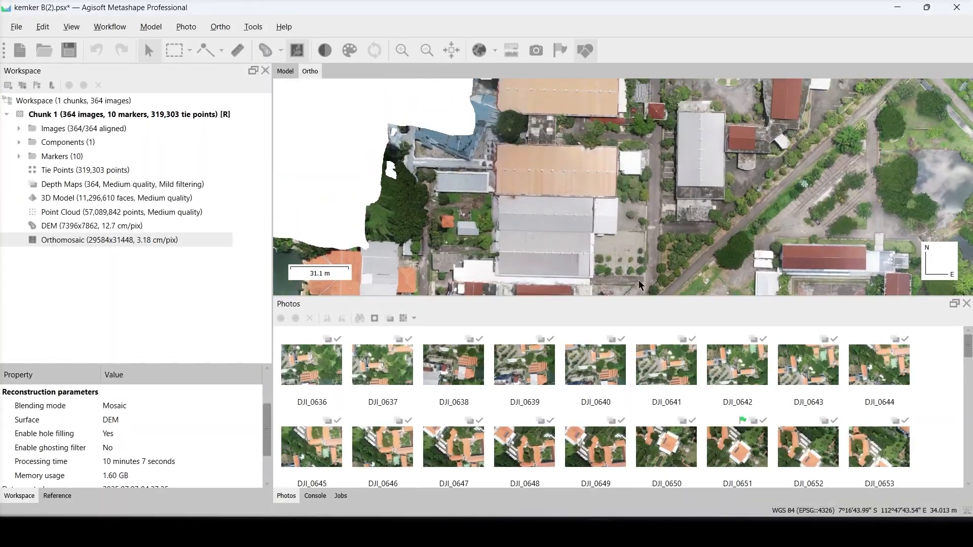
- Switch back to Metashape and examine the orthomosaic up close across the eastern, western and southern parts of the site
{"action": "left_click_drag", "start_coordinate": [756, 252], "coordinate": [519, 249]}
{"action": "left_click_drag", "start_coordinate": [707, 236], "coordinate": [601, 106]}
{"action": "left_click_drag", "start_coordinate": [305, 193], "coordinate": [912, 176]}
{"action": "left_click_drag", "start_coordinate": [630, 245], "coordinate": [640, 131]}
{"action": "left_click_drag", "start_coordinate": [705, 190], "coordinate": [541, 182]}
{"action": "left_click_drag", "start_coordinate": [799, 195], "coordinate": [643, 199]}
{"action": "left_click_drag", "start_coordinate": [707, 197], "coordinate": [565, 199]}
{"action": "scroll", "coordinate": [782, 203], "scroll_direction": "up", "scroll_amount": 2}
{"action": "left_click_drag", "start_coordinate": [782, 203], "coordinate": [572, 207]}
{"action": "scroll", "coordinate": [571, 207], "scroll_direction": "up", "scroll_amount": 3}
{"action": "left_click_drag", "start_coordinate": [805, 239], "coordinate": [616, 91]}
{"action": "scroll", "coordinate": [570, 225], "scroll_direction": "down", "scroll_amount": 1}
{"action": "scroll", "coordinate": [640, 239], "scroll_direction": "down", "scroll_amount": 3}
{"action": "left_click_drag", "start_coordinate": [640, 239], "coordinate": [794, 116]}
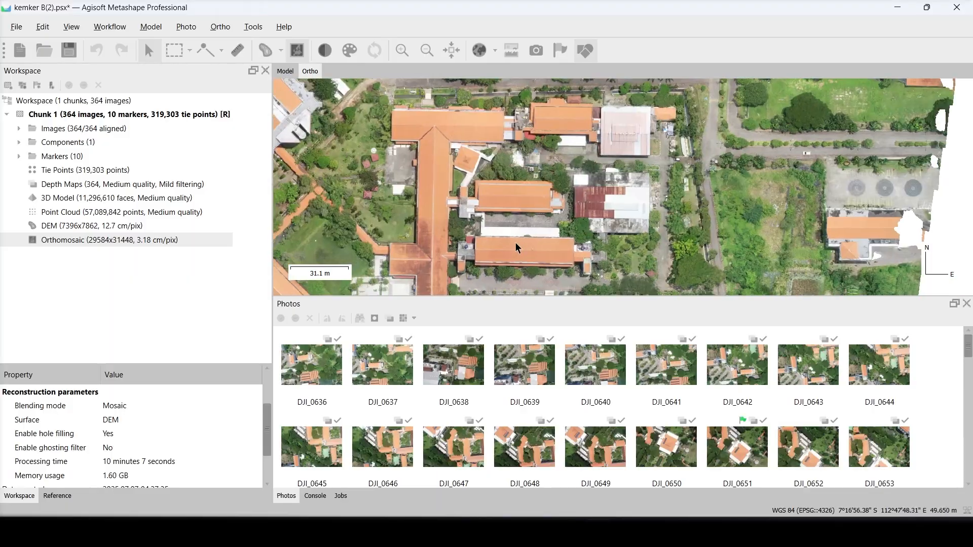
{"action": "left_click_drag", "start_coordinate": [446, 244], "coordinate": [677, 211]}
{"action": "left_click_drag", "start_coordinate": [550, 234], "coordinate": [741, 236]}
{"action": "left_click_drag", "start_coordinate": [603, 244], "coordinate": [795, 193]}
{"action": "left_click_drag", "start_coordinate": [716, 223], "coordinate": [875, 192]}
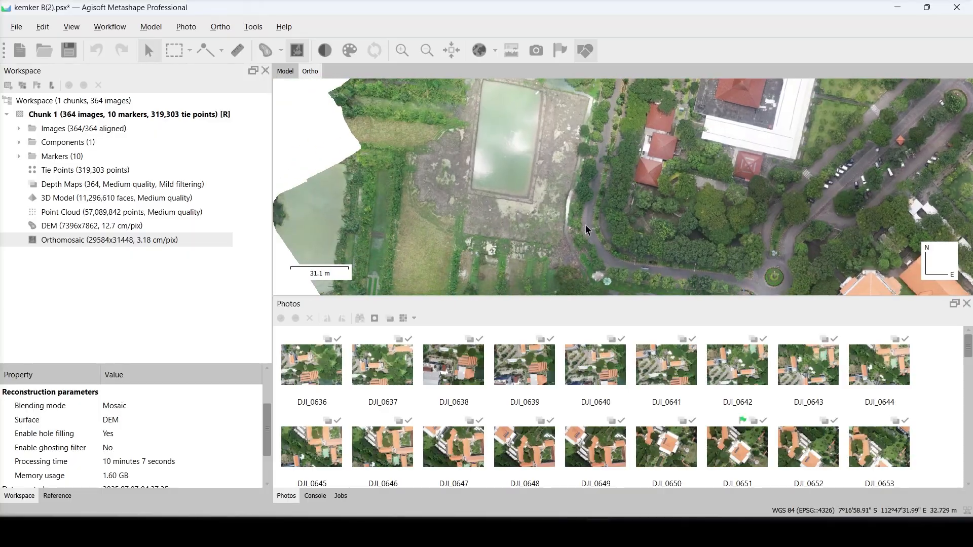
{"action": "left_click_drag", "start_coordinate": [585, 228], "coordinate": [652, 89]}
{"action": "left_click_drag", "start_coordinate": [685, 245], "coordinate": [670, 114]}
{"action": "left_click_drag", "start_coordinate": [772, 168], "coordinate": [523, 199]}
{"action": "left_click_drag", "start_coordinate": [640, 200], "coordinate": [514, 196]}
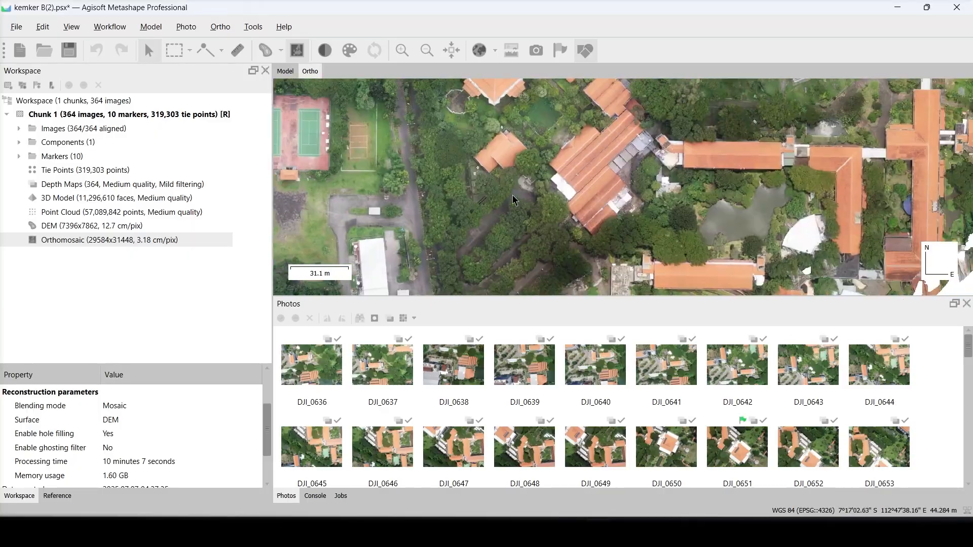